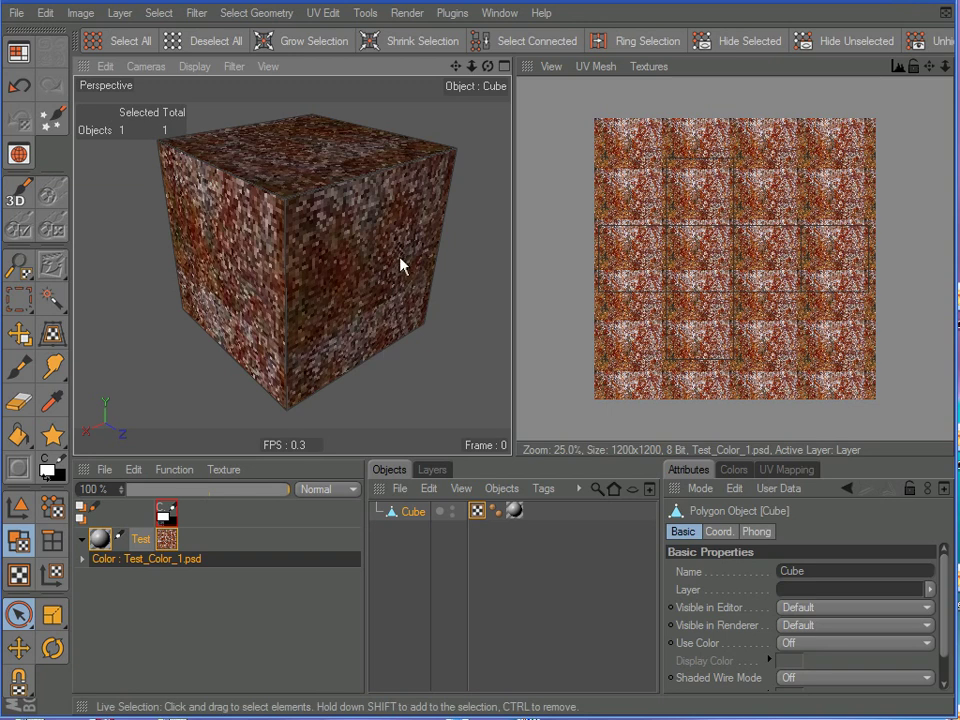
Select all six UV faces of the cube in the texture view with Live Selection.
click(19, 614)
scroll(687, 270, up, 1)
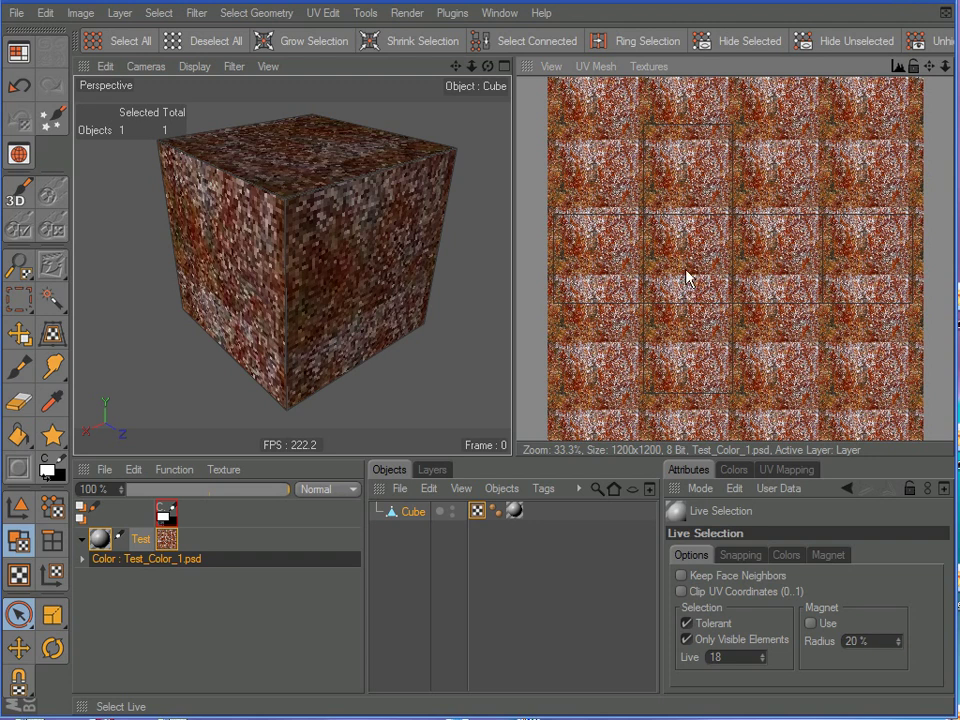
scroll(687, 278, down, 1)
alt+drag(428, 302, 456, 196)
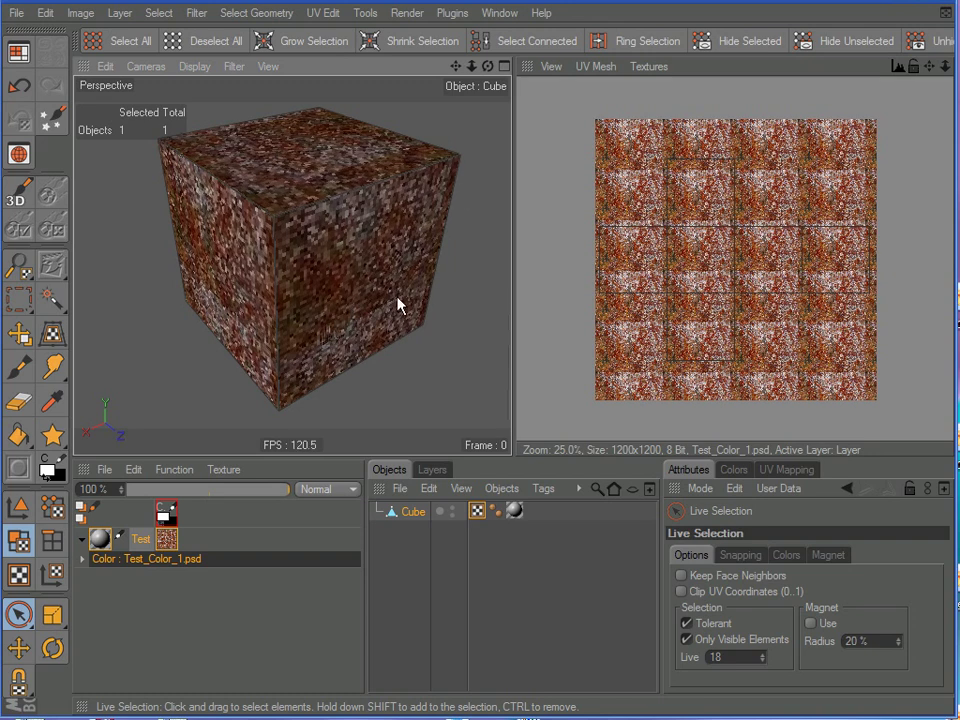
mouse_move(716, 230)
mouse_down()
mouse_move(712, 357)
mouse_move(707, 350)
mouse_up()
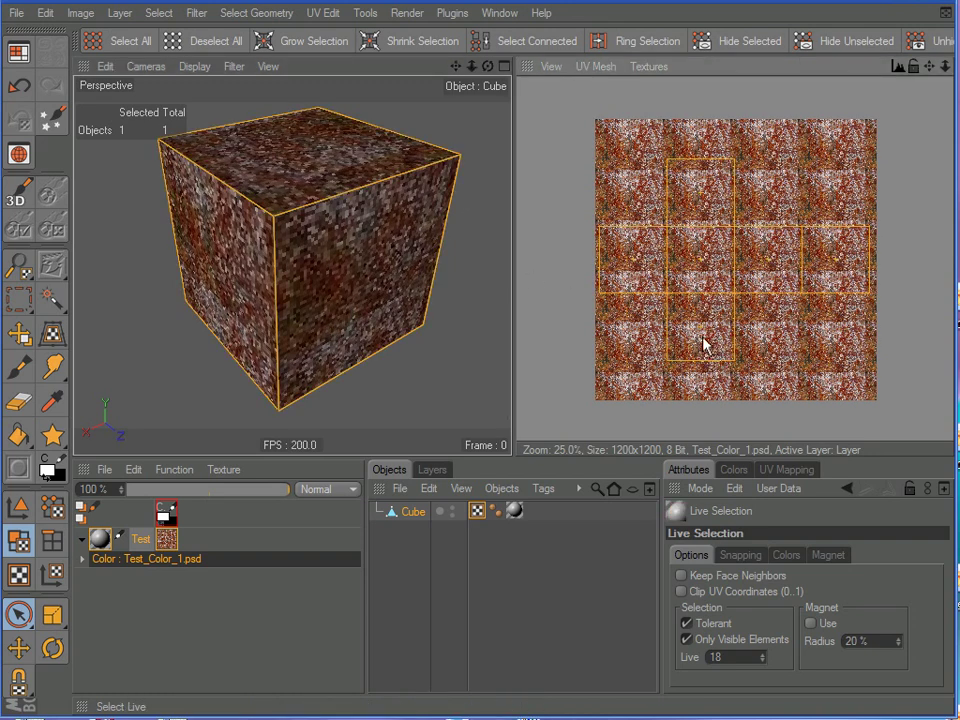
Try the Cubic projection and the Cubic 2 projection on the cube's selected UV faces.
click(787, 469)
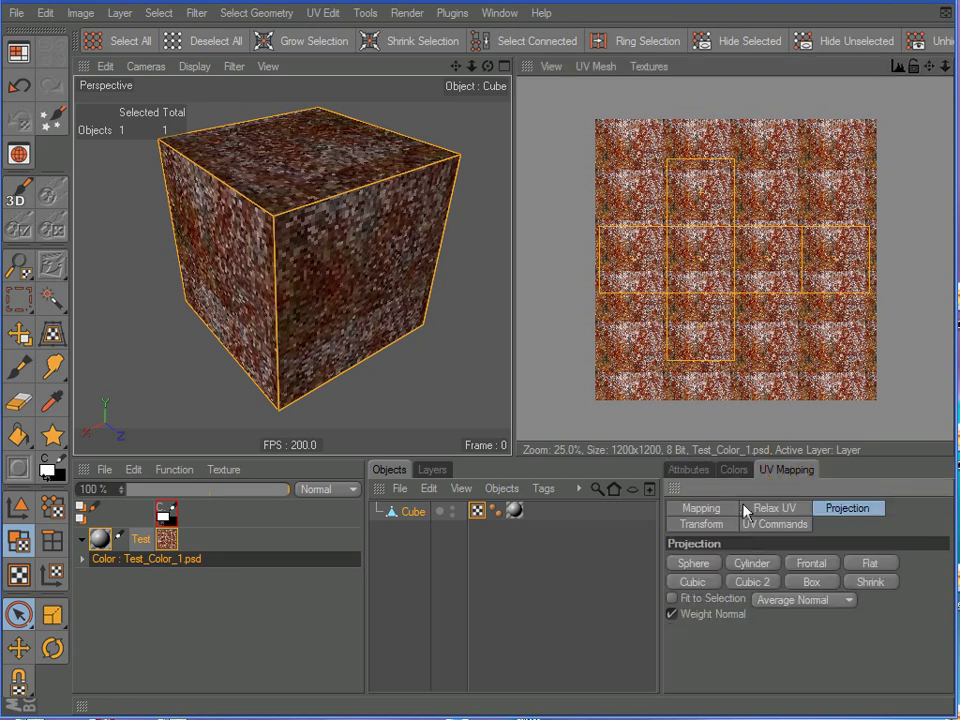
click(694, 582)
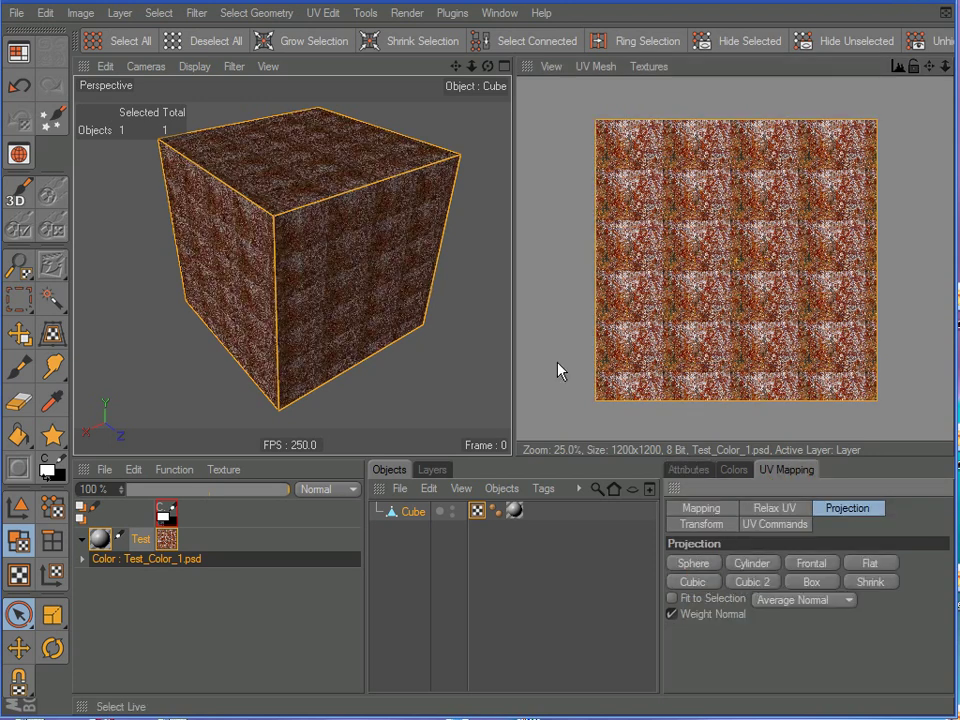
mouse_move(467, 350)
alt+mouse_down()
mouse_move(371, 320)
mouse_move(458, 348)
alt+mouse_up()
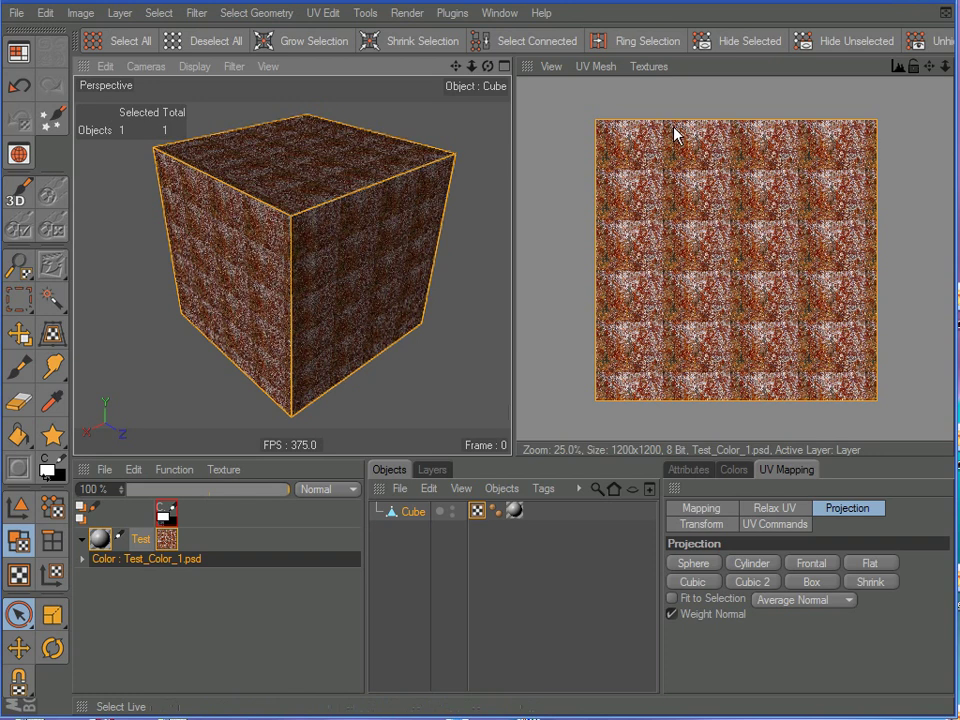
click(757, 582)
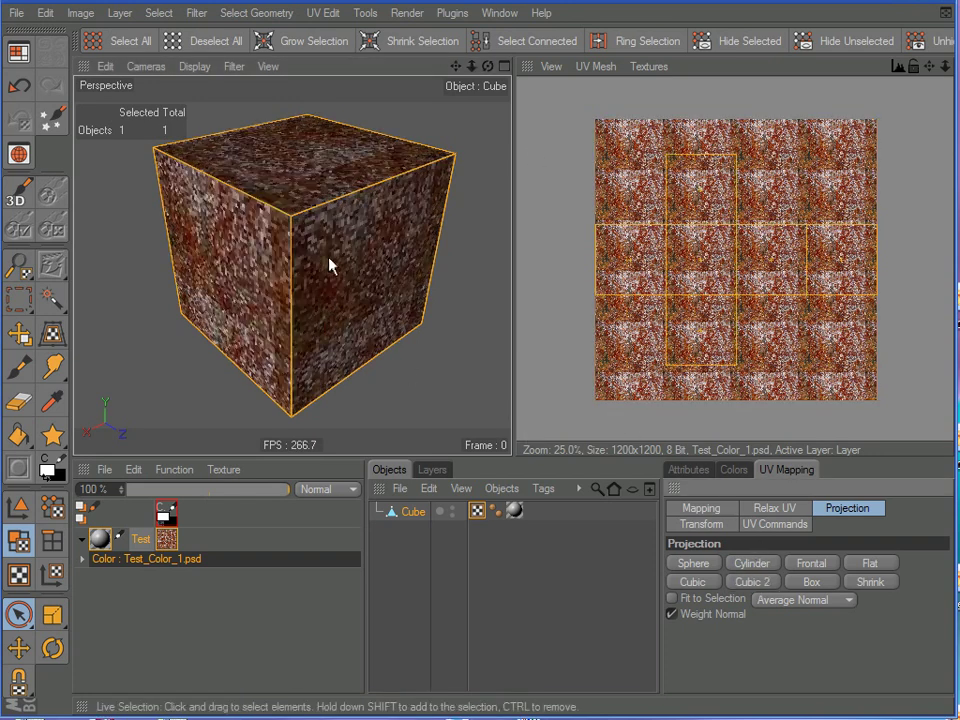
Switch to the GRIZ MODELING layout and move the program window up to fit the screen.
click(20, 52)
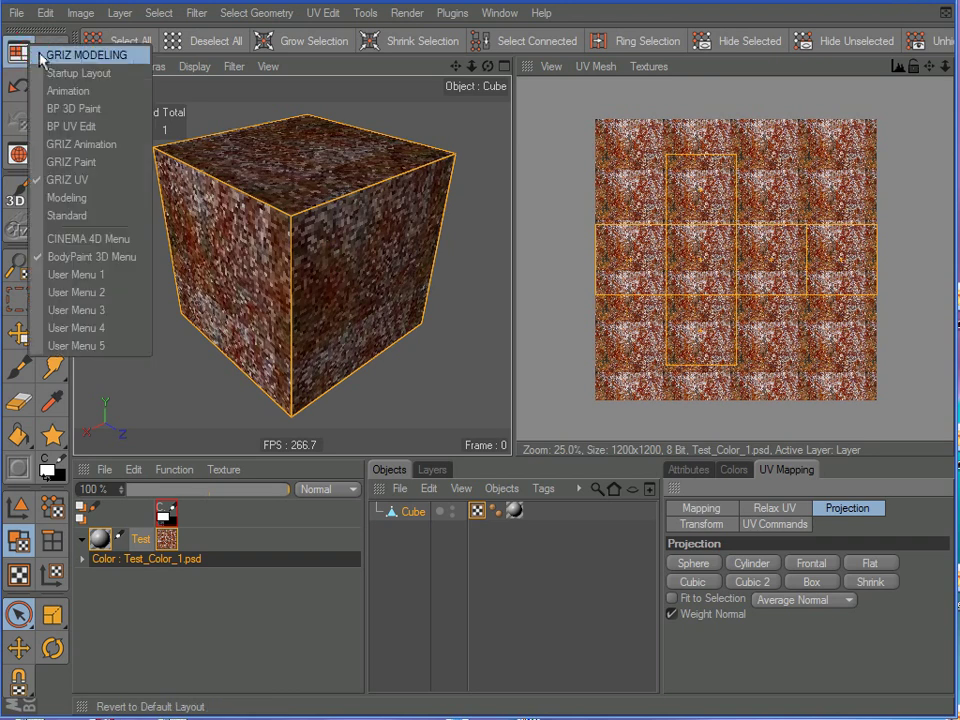
click(40, 60)
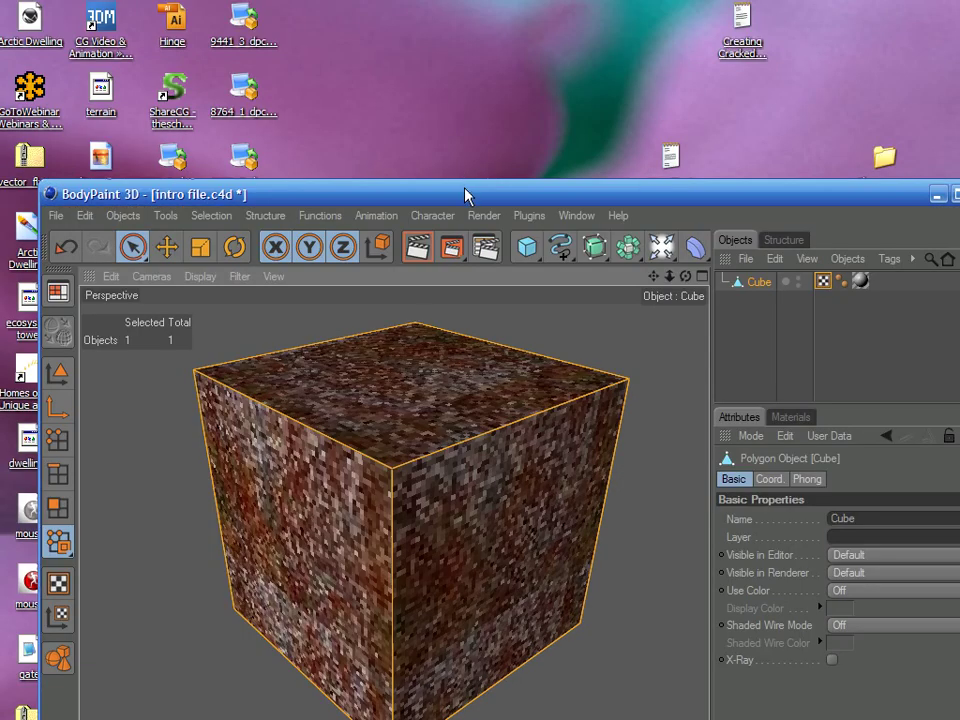
drag(467, 197, 430, 41)
drag(651, 25, 649, 0)
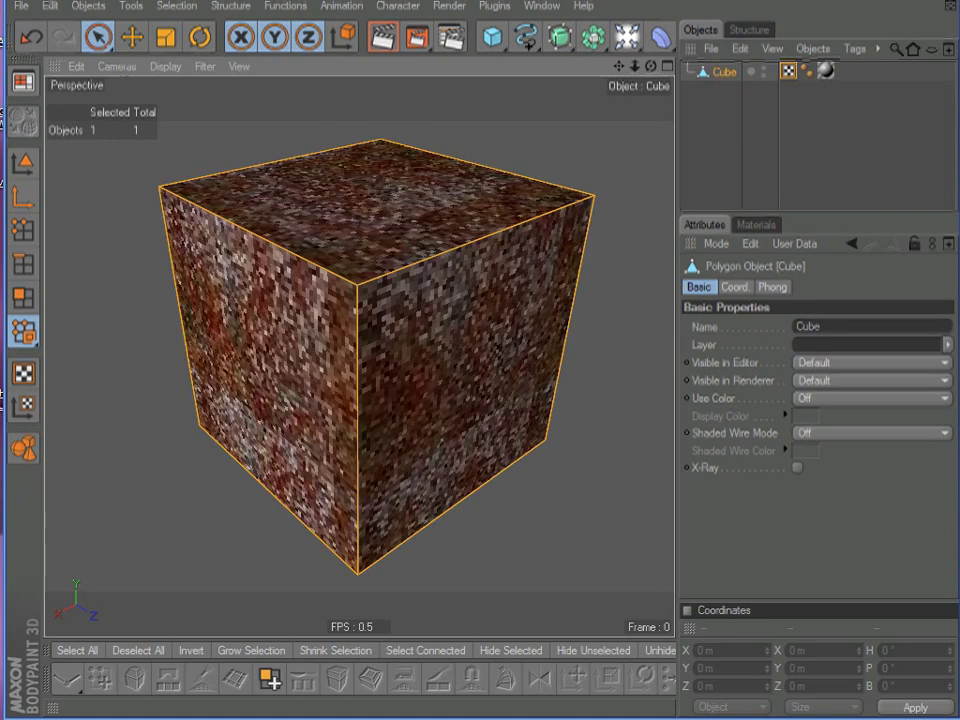
Delete the cube from the scene.
alt+drag(521, 246, 467, 347)
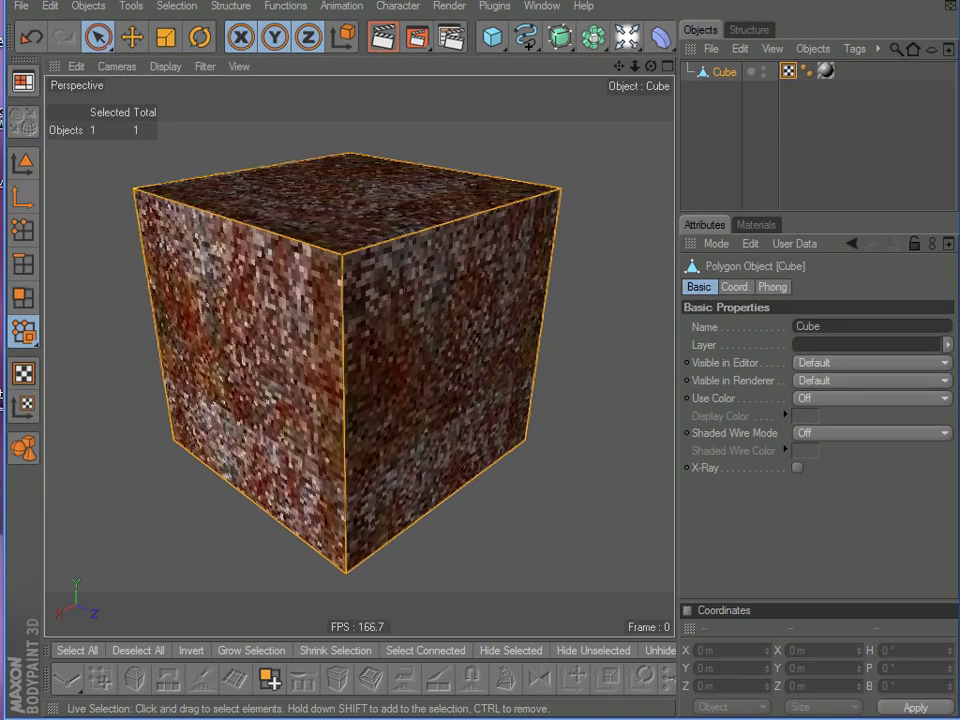
click(100, 38)
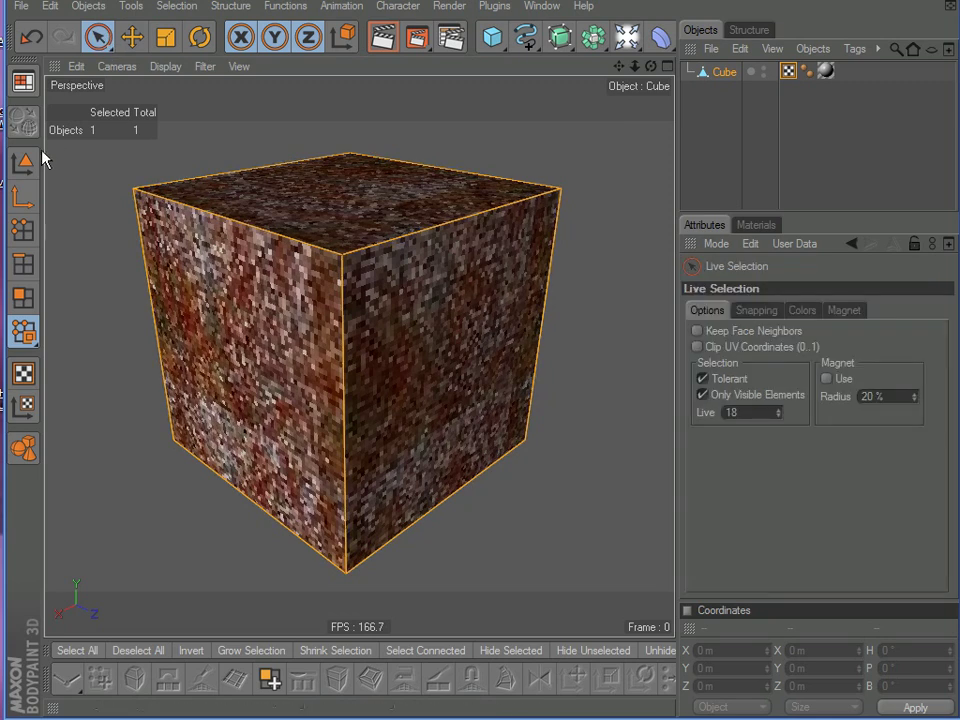
key(Delete)
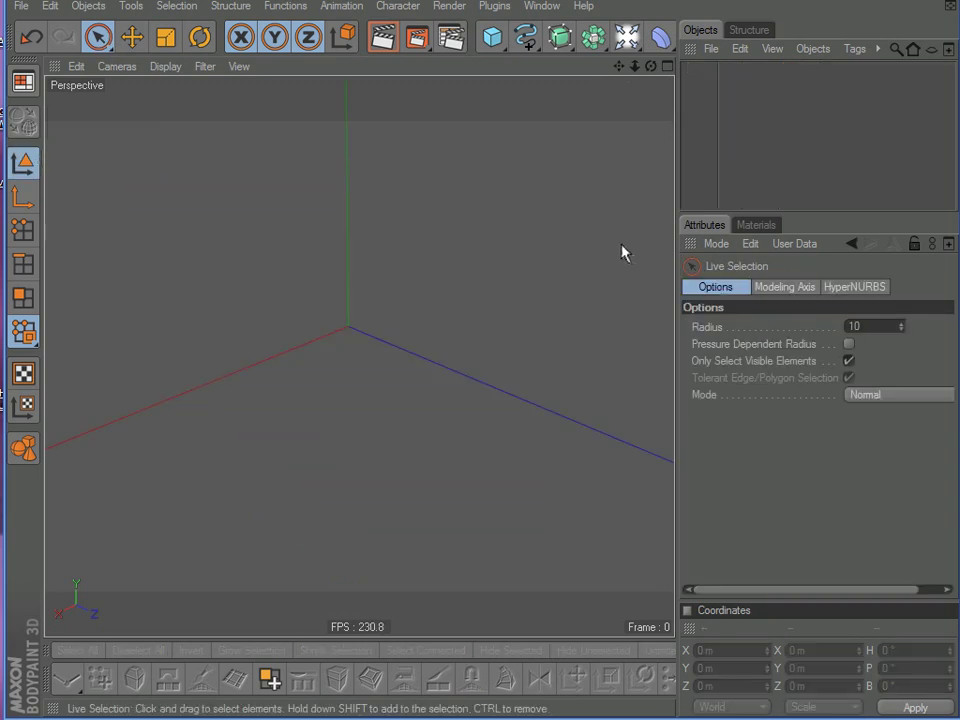
Add a Capsule primitive and convert it to an editable polygon object.
click(500, 40)
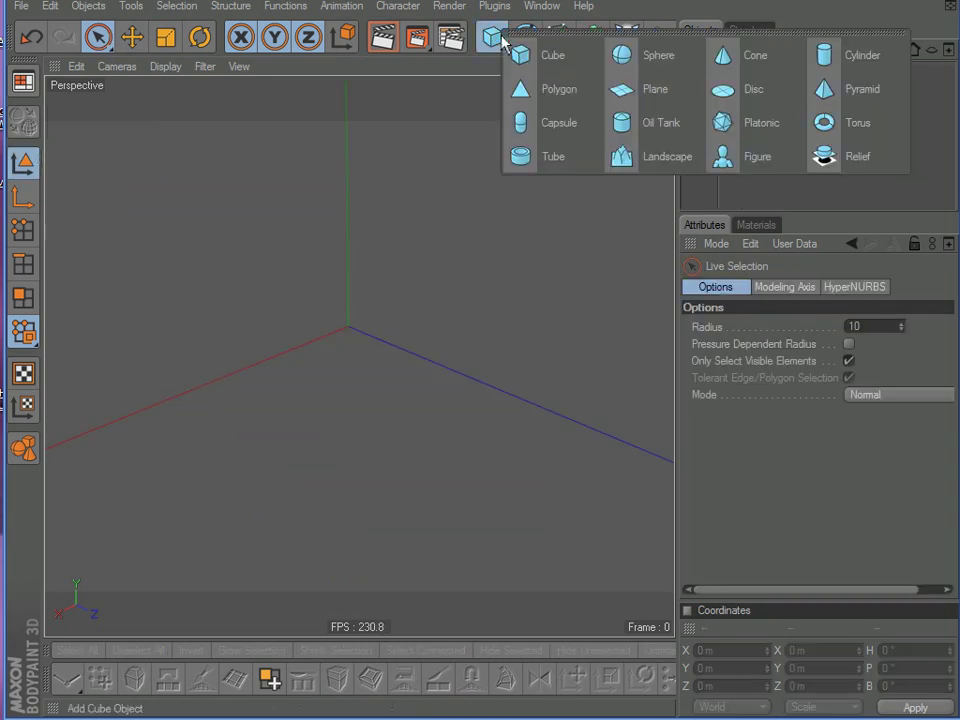
click(522, 121)
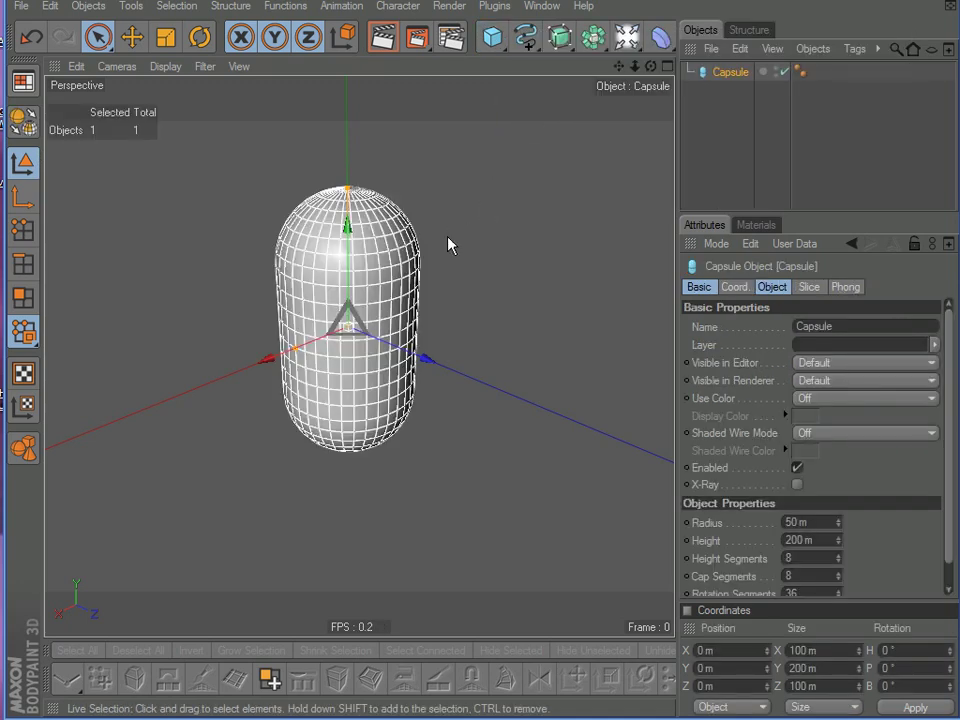
scroll(383, 196, up, 3)
scroll(385, 205, down, 1)
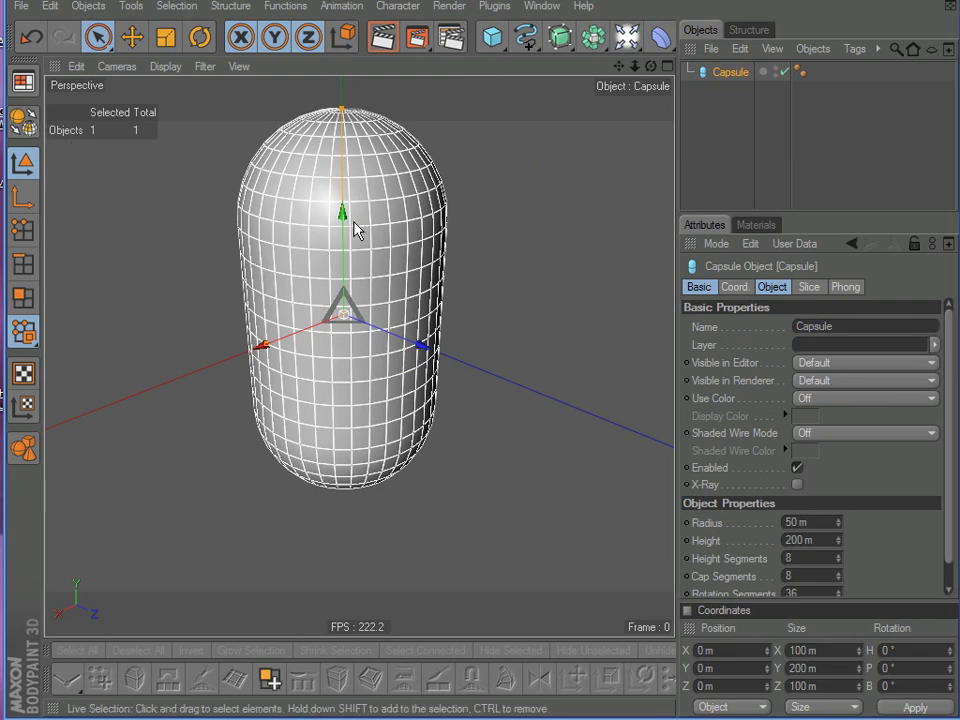
alt+middle_drag(516, 240, 519, 303)
alt+drag(347, 243, 347, 233)
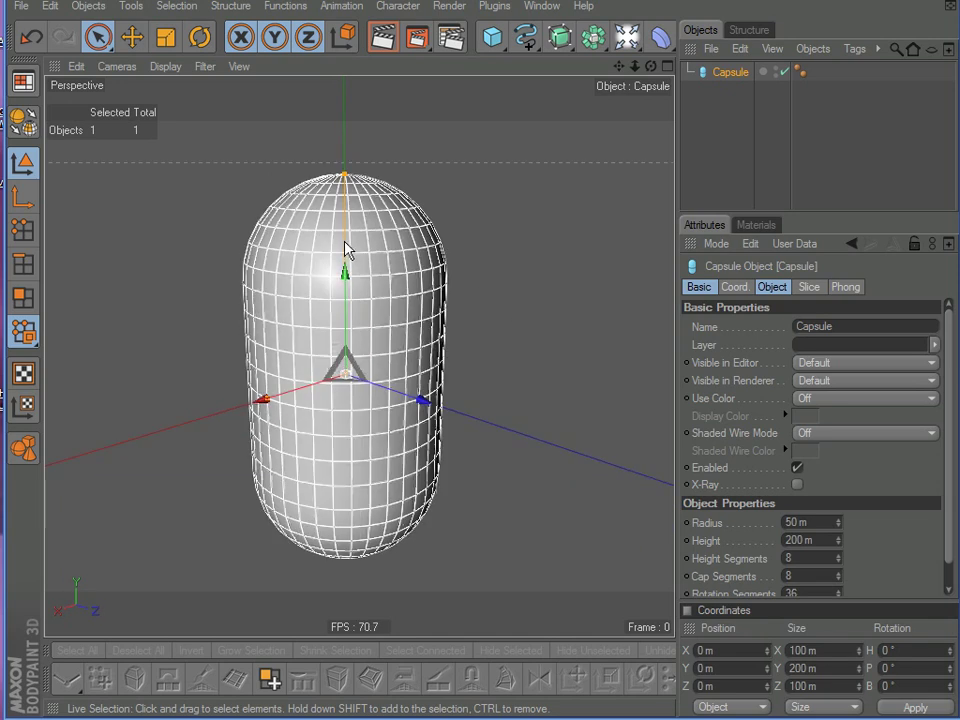
click(25, 124)
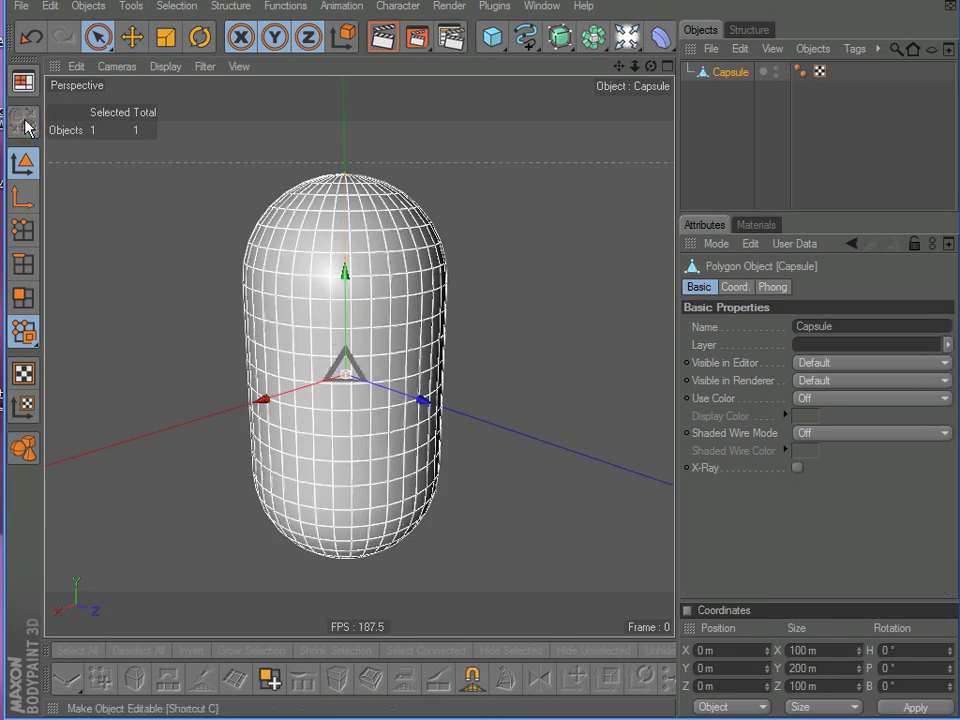
Switch to the GRIZ UV layout and resize and move the program window to fill the screen.
click(22, 82)
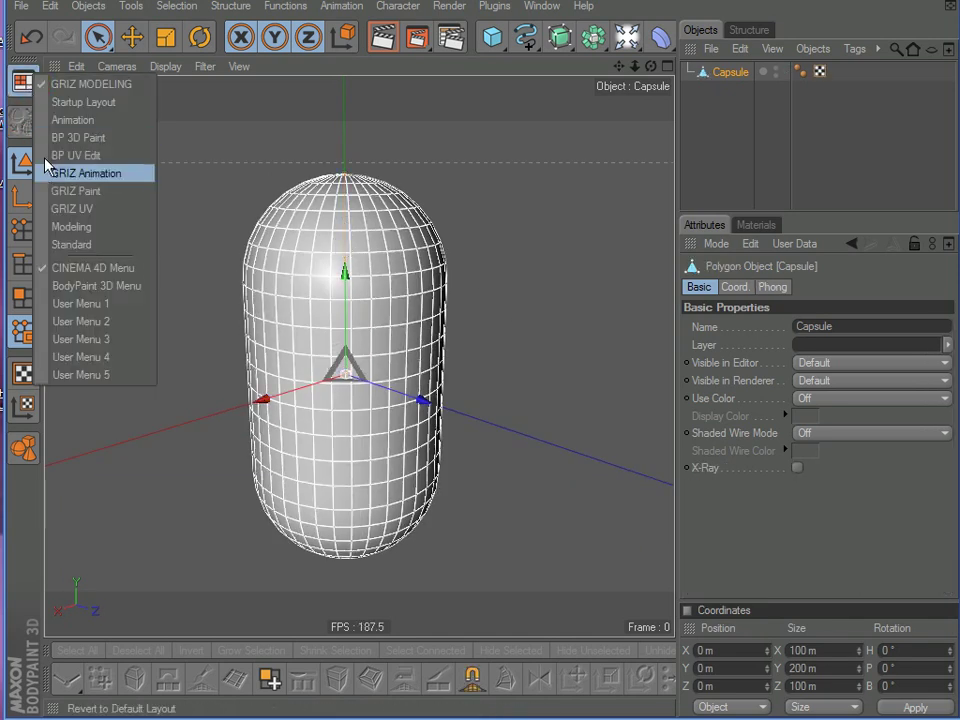
click(80, 209)
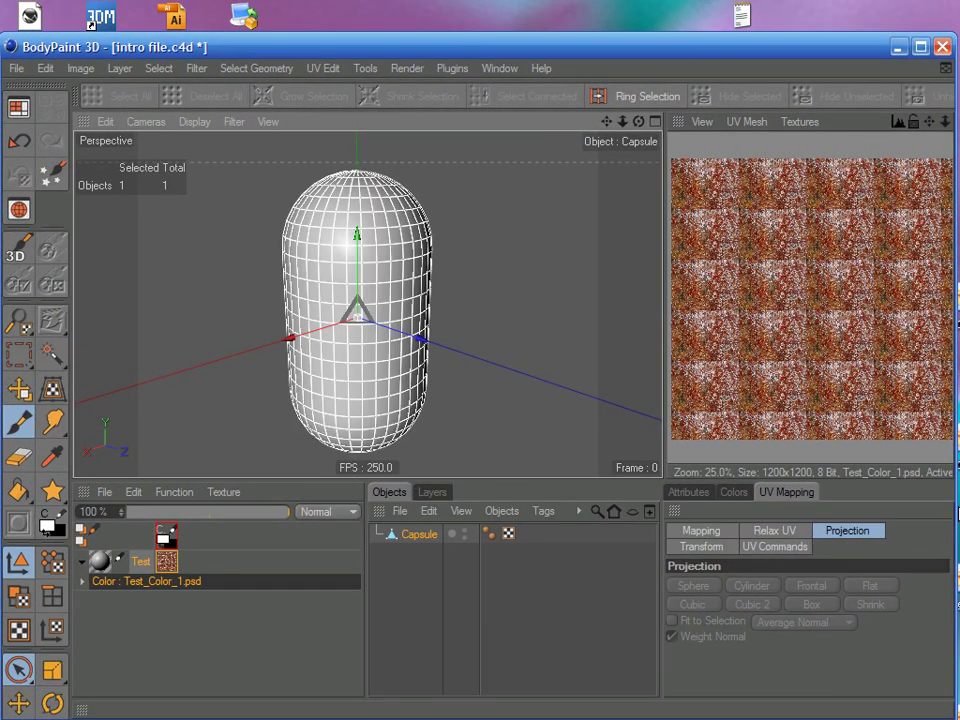
drag(950, 506, 959, 506)
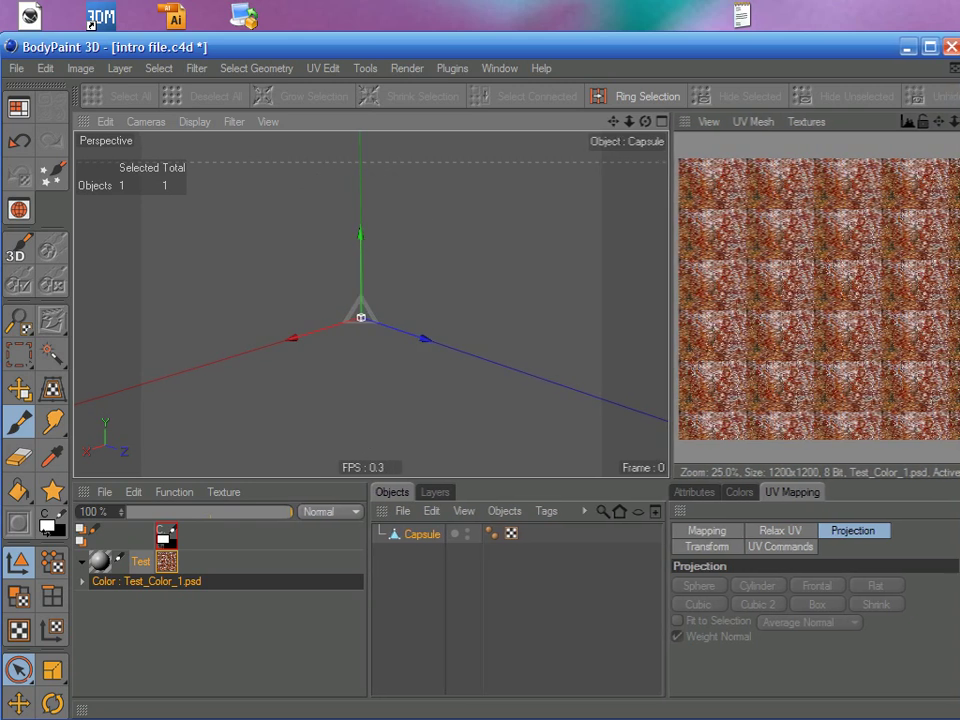
drag(597, 34, 597, 0)
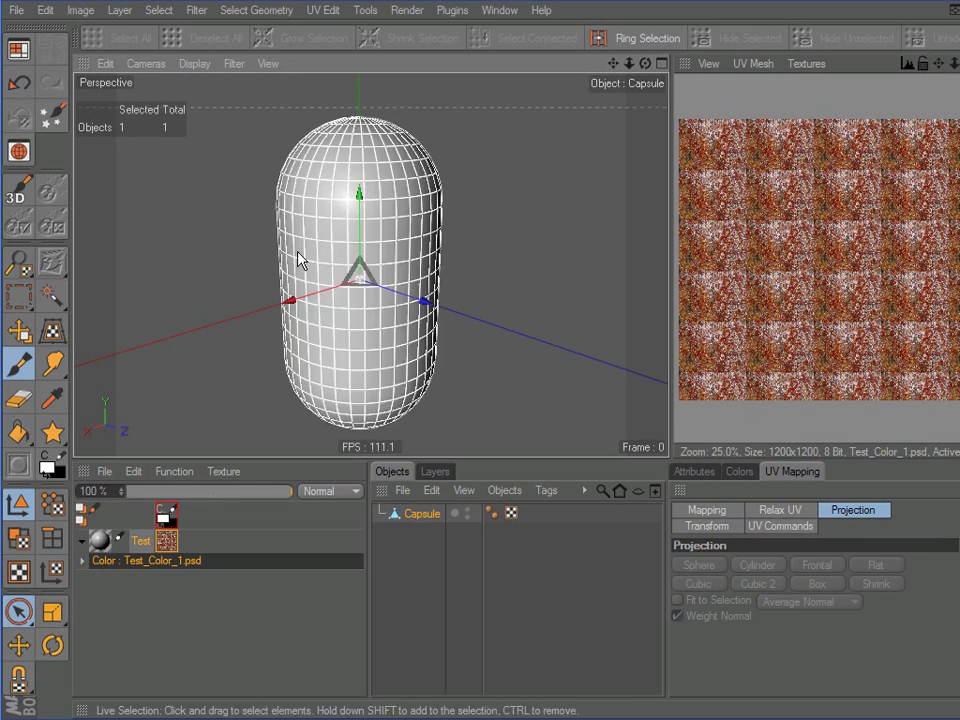
drag(3, 634, 1, 468)
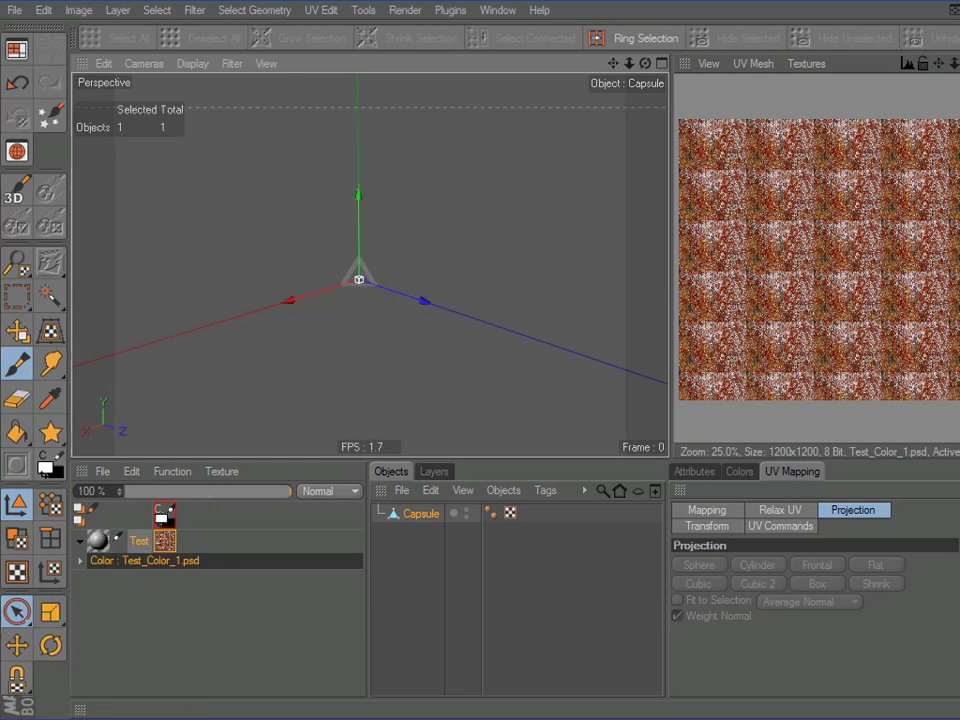
Reselect the capsule and narrow the perspective viewport so the whole texture fits in the texture view.
click(541, 626)
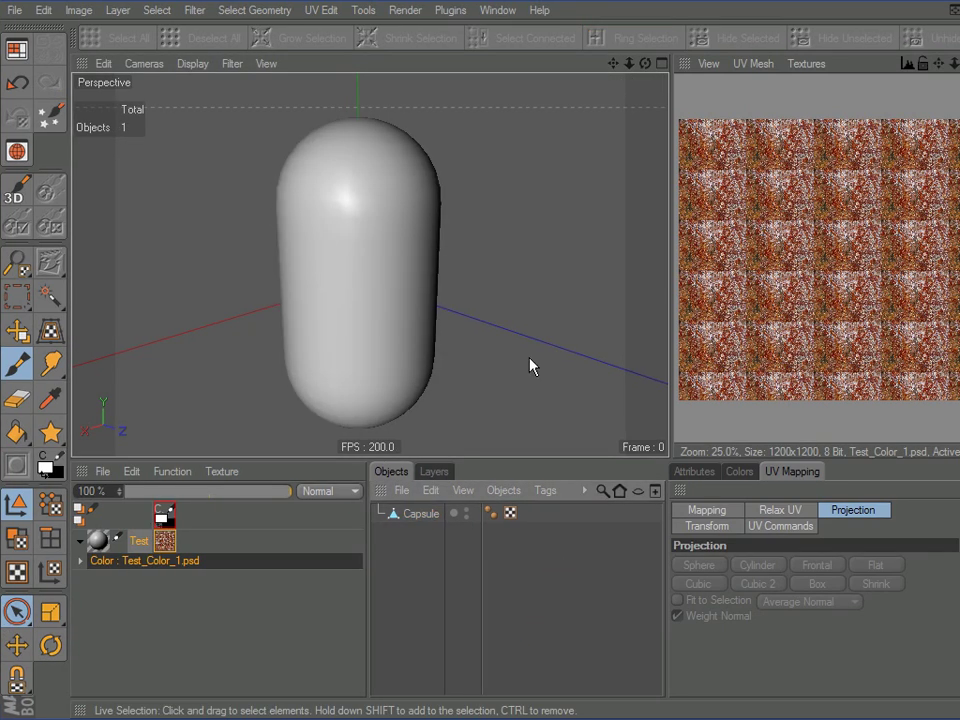
click(379, 256)
mouse_move(495, 272)
alt+mouse_down()
mouse_move(497, 262)
mouse_move(511, 263)
alt+mouse_up()
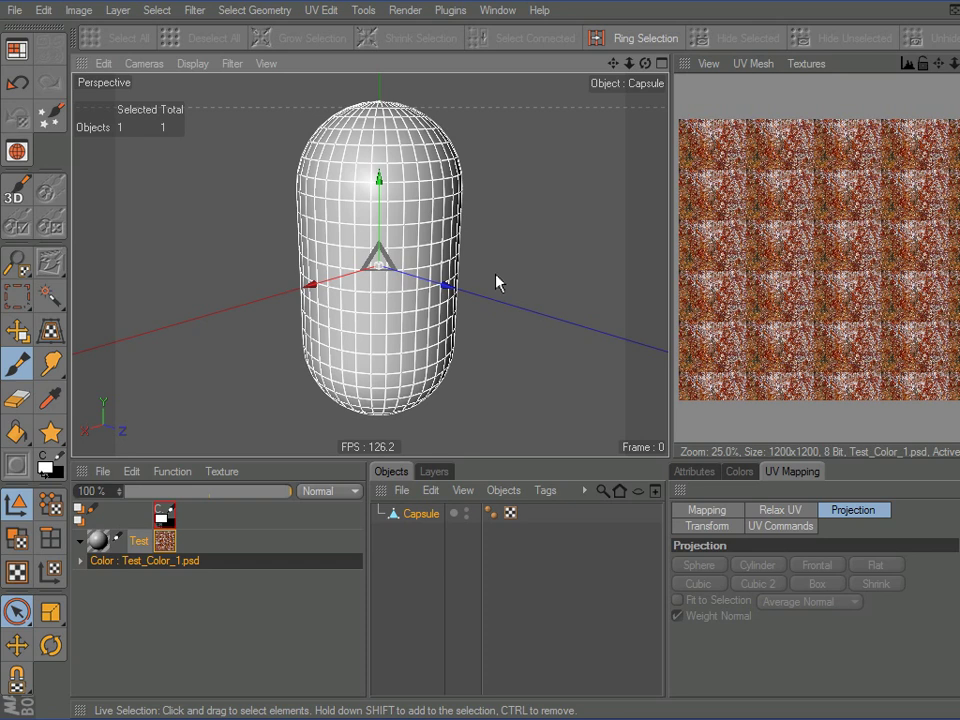
drag(669, 262, 579, 262)
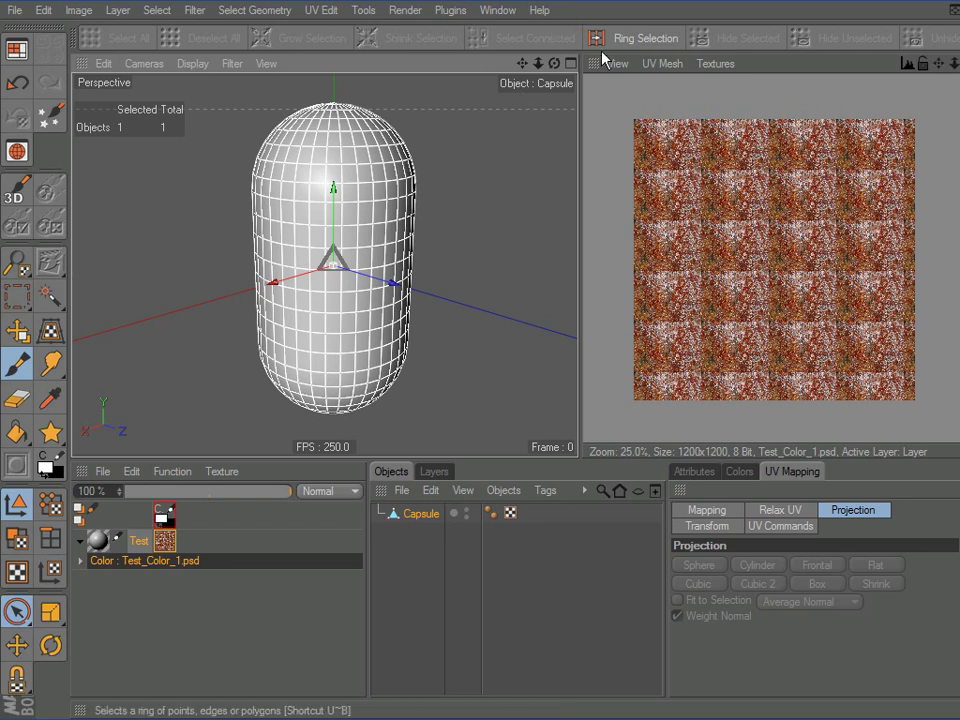
click(157, 11)
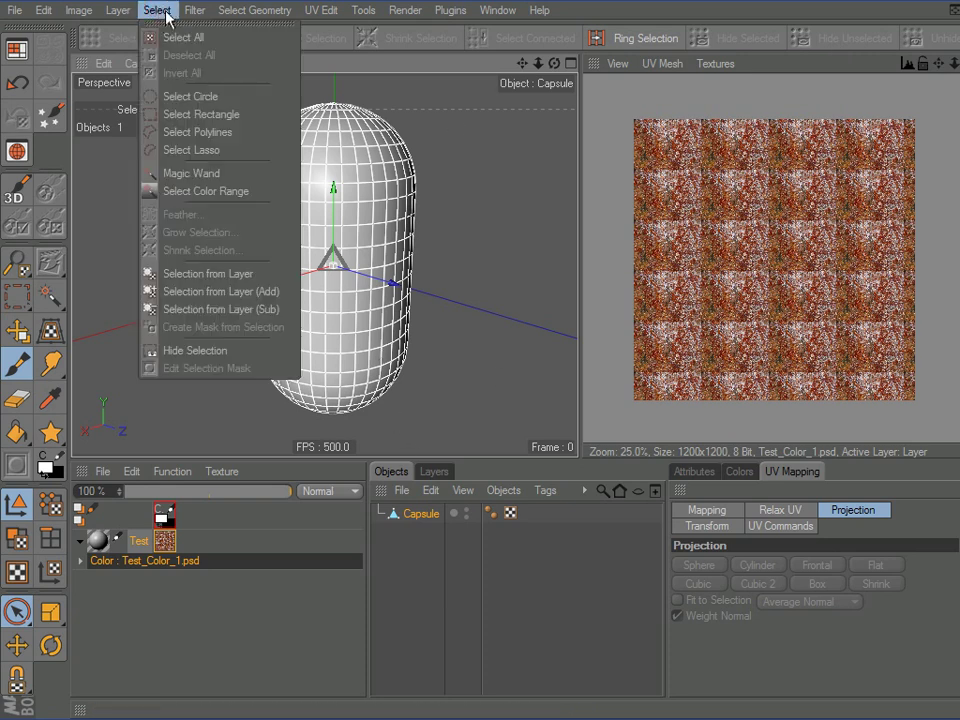
mouse_move(121, 16)
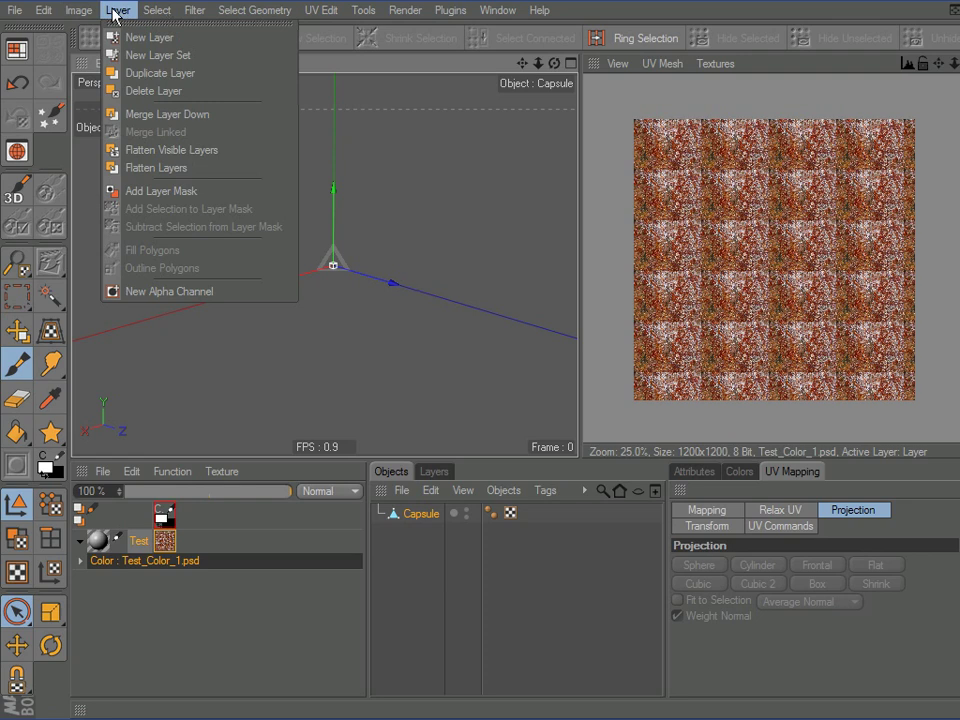
mouse_move(291, 12)
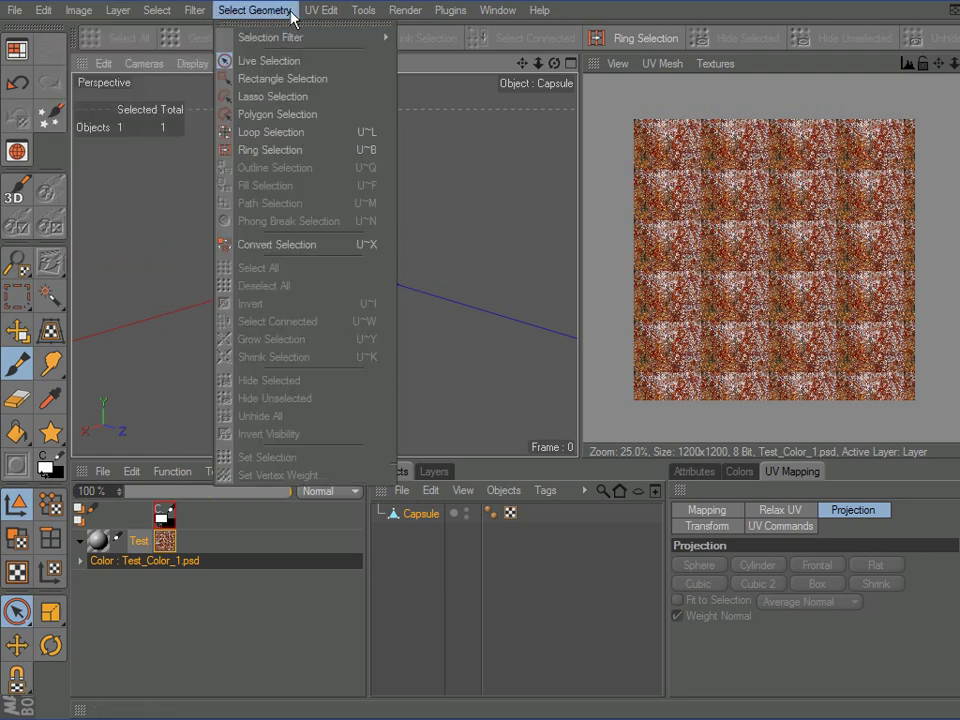
key(Escape)
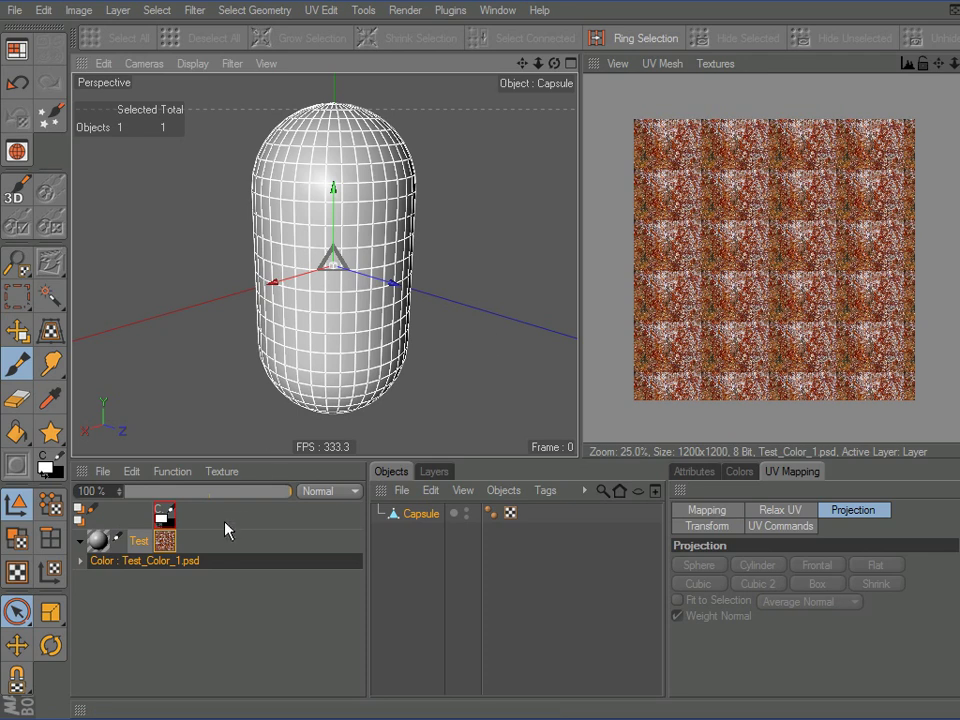
Apply the Test material to the capsule, deselect it and inspect its rust texture up close.
alt+drag(497, 236, 485, 245)
drag(98, 541, 422, 518)
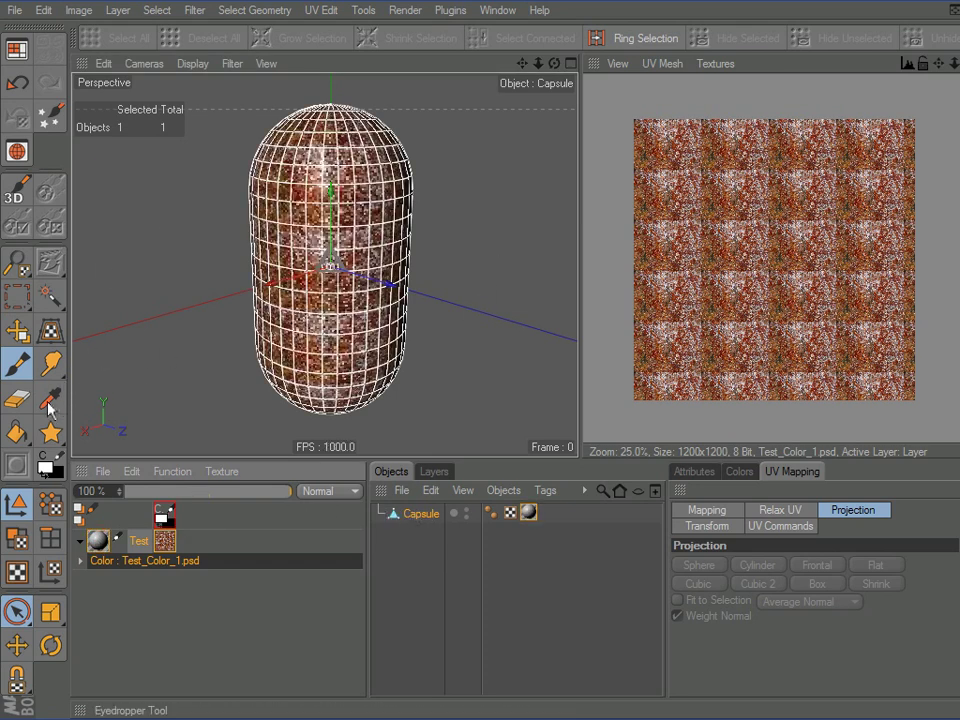
click(482, 298)
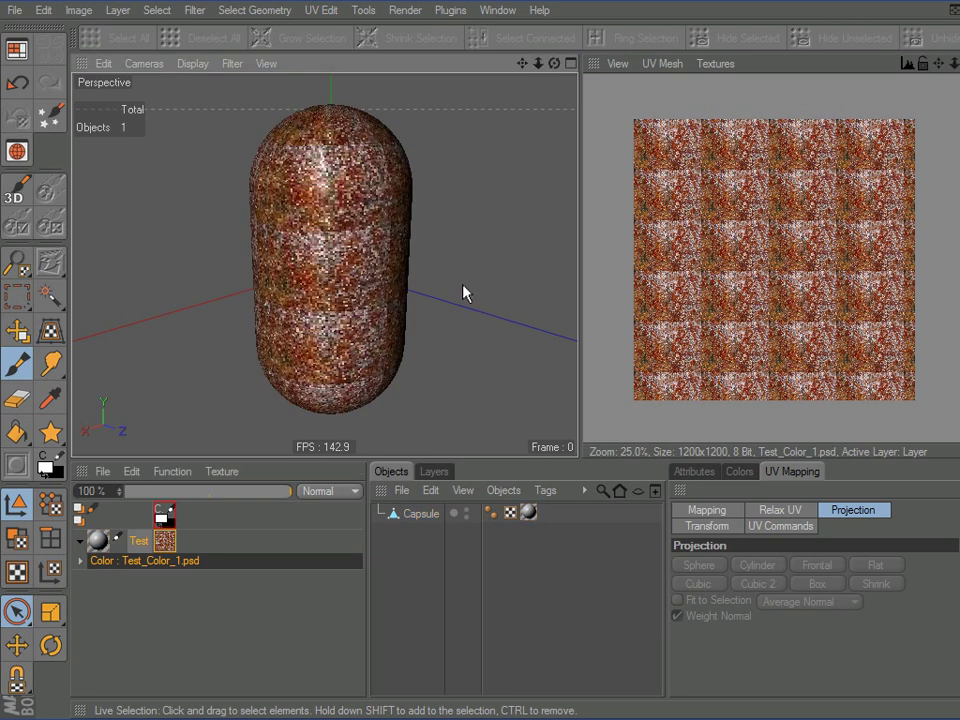
scroll(460, 275, up, 5)
scroll(454, 266, down, 3)
alt+drag(454, 266, 490, 316)
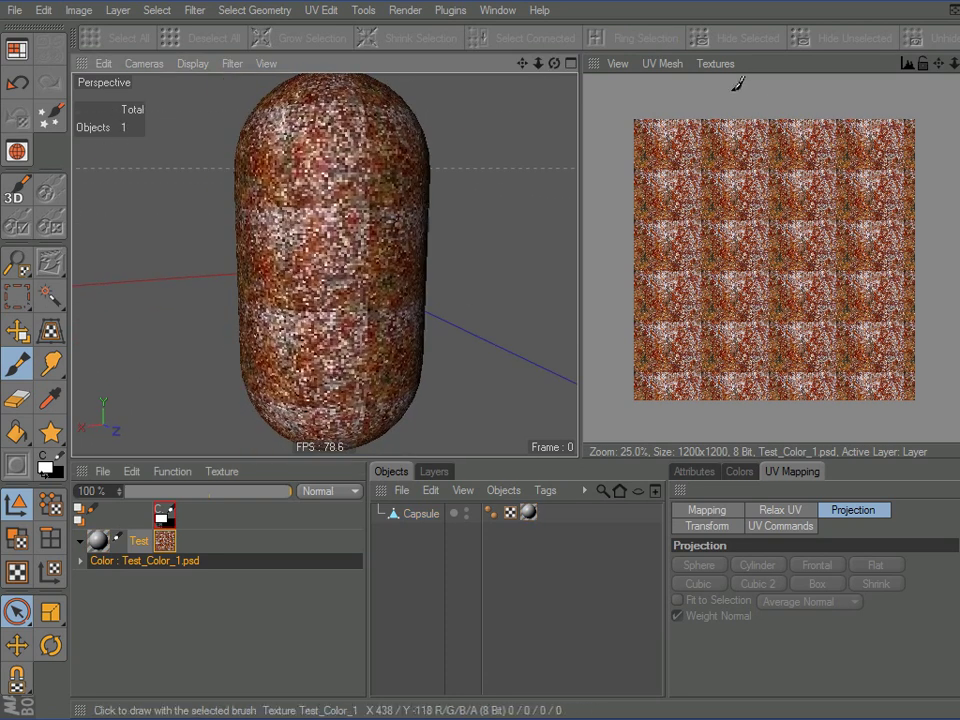
Try a UV mesh option in the texture view and turn on 3D projection painting for the textured capsule.
click(664, 66)
click(669, 86)
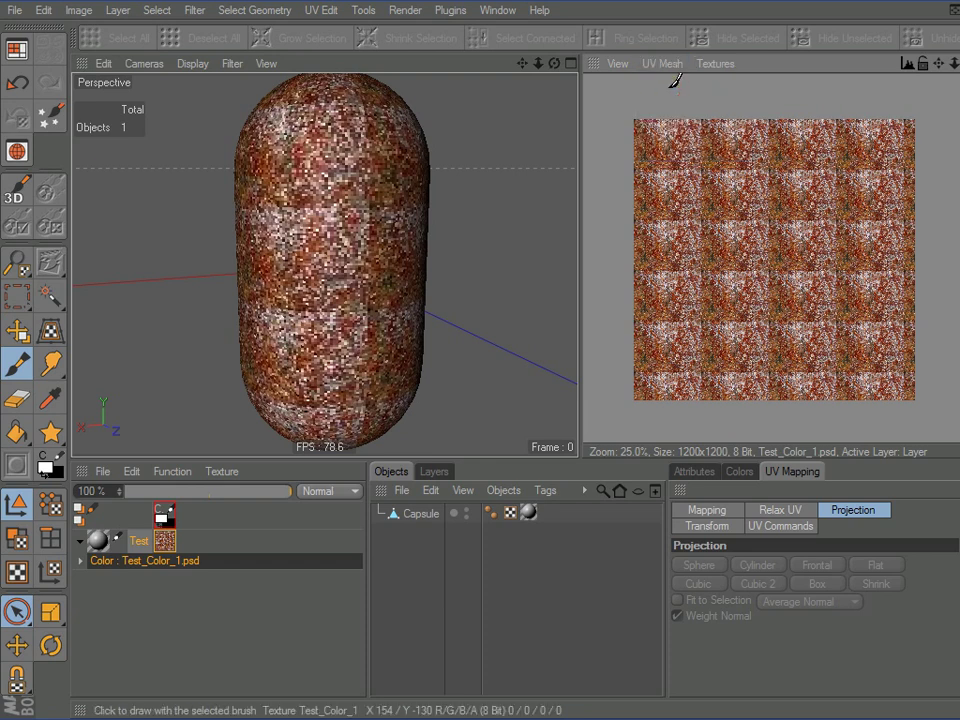
click(12, 369)
alt+drag(182, 337, 499, 302)
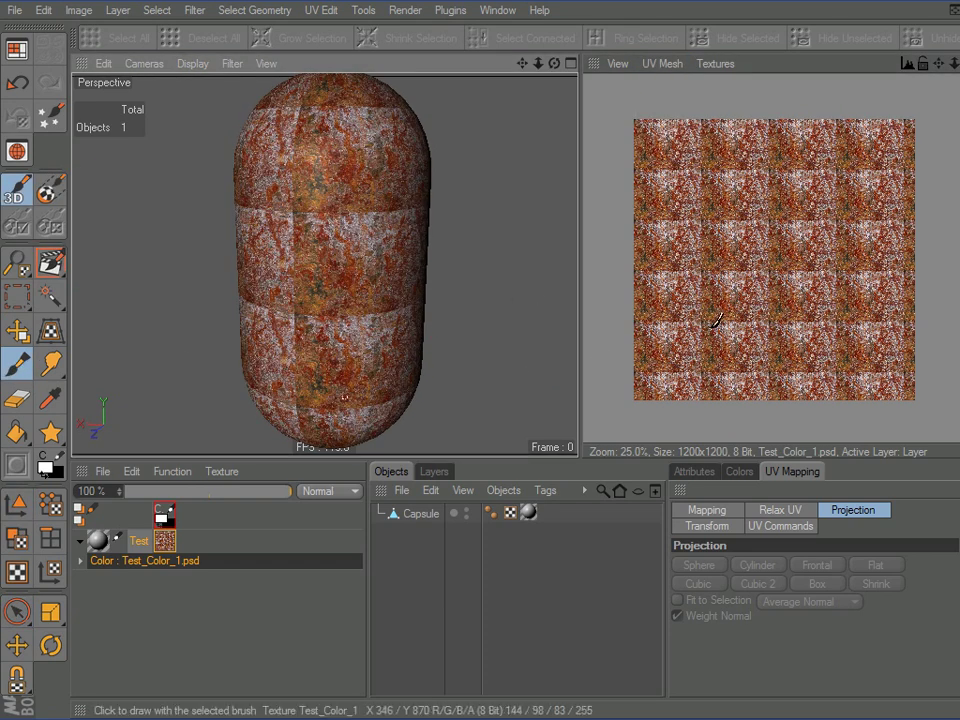
Expand the Test material's color texture, hide its rust layer and show the UV mesh in the texture view.
click(81, 562)
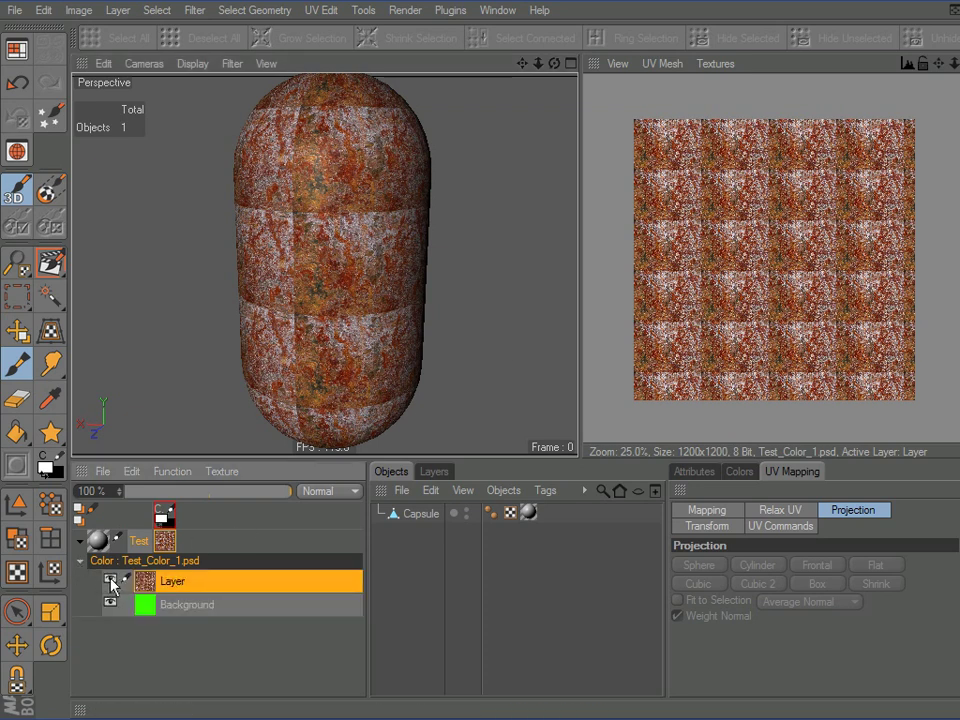
click(110, 580)
click(677, 63)
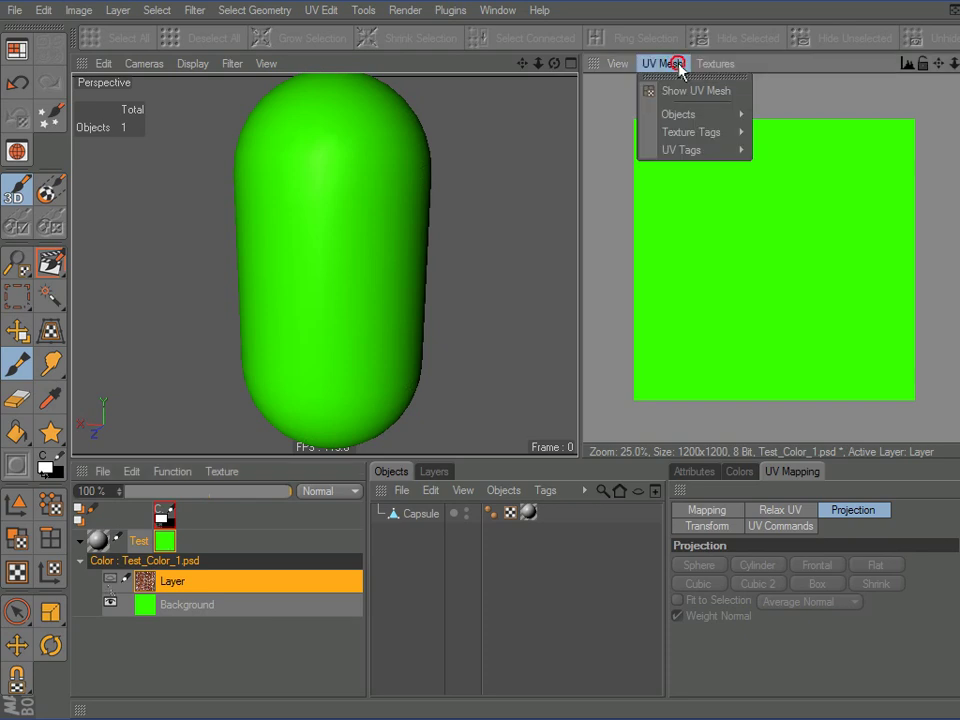
click(666, 90)
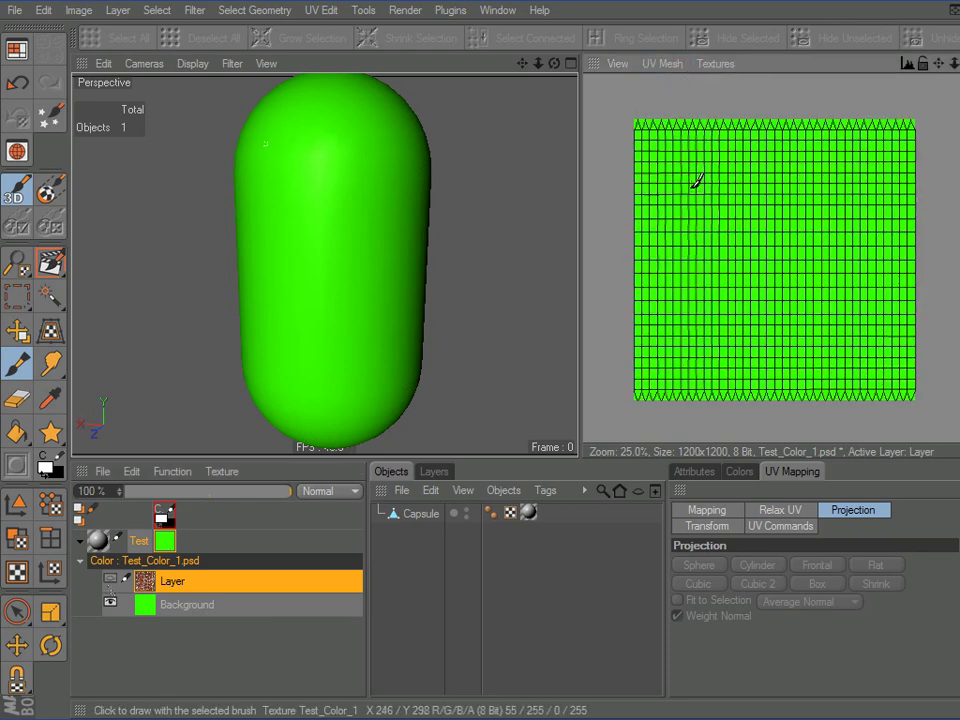
Widen the texture view, look at the capsule from above and make the rust layer visible again.
drag(579, 206, 505, 212)
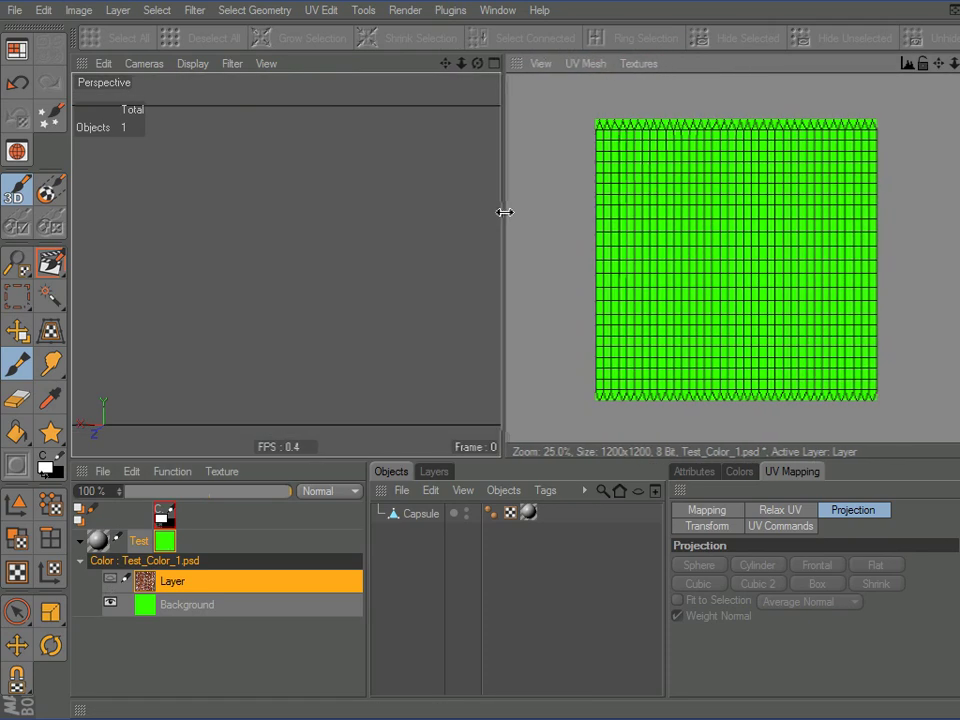
alt+drag(336, 300, 381, 253)
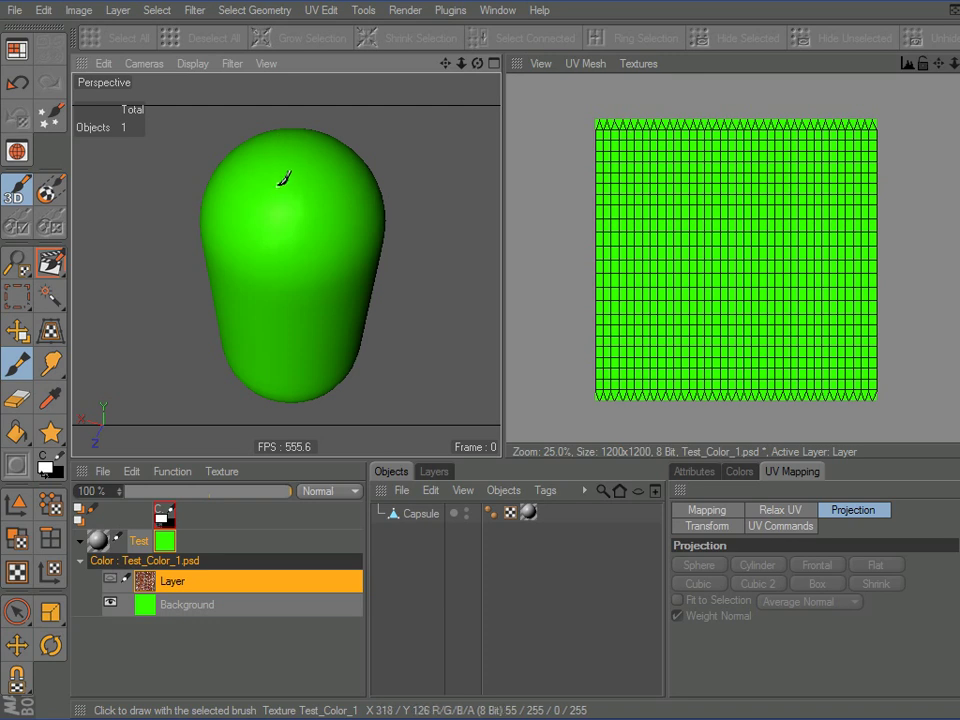
click(110, 580)
alt+drag(344, 317, 340, 258)
alt+middle_drag(344, 317, 353, 305)
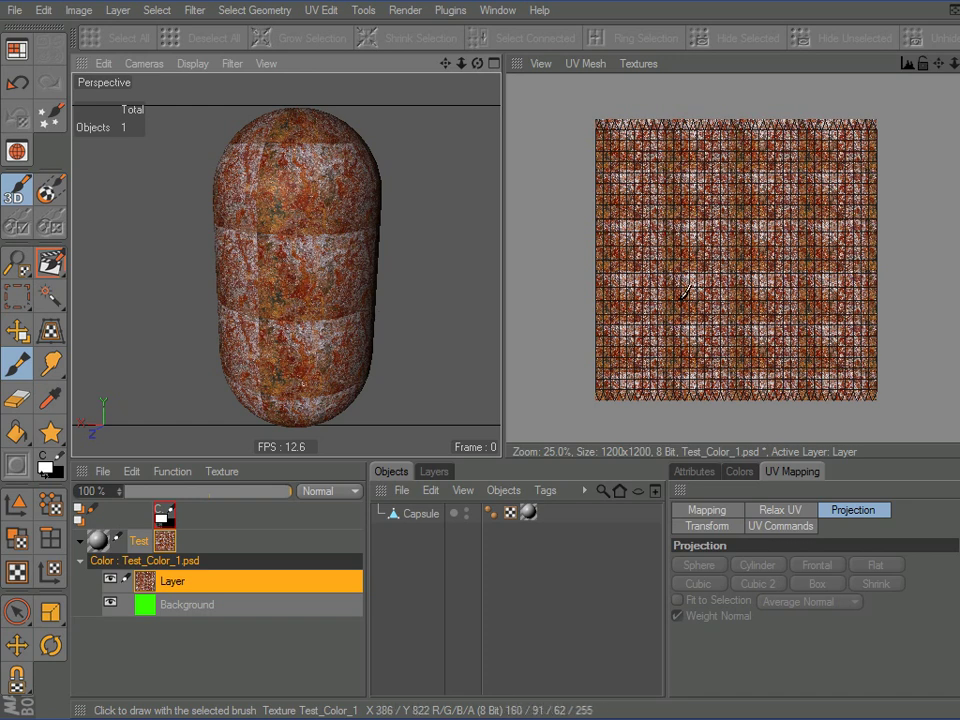
Browse the pattern folder as thumbnails and load Extreem Rust as the brush's paint texture.
click(741, 472)
click(717, 612)
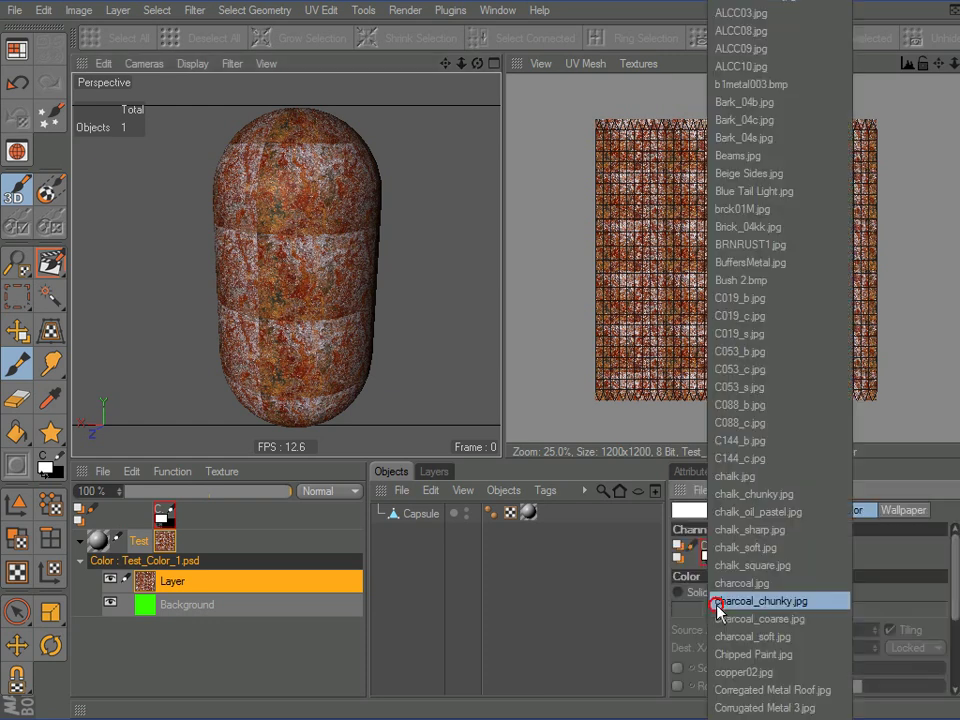
click(740, 2)
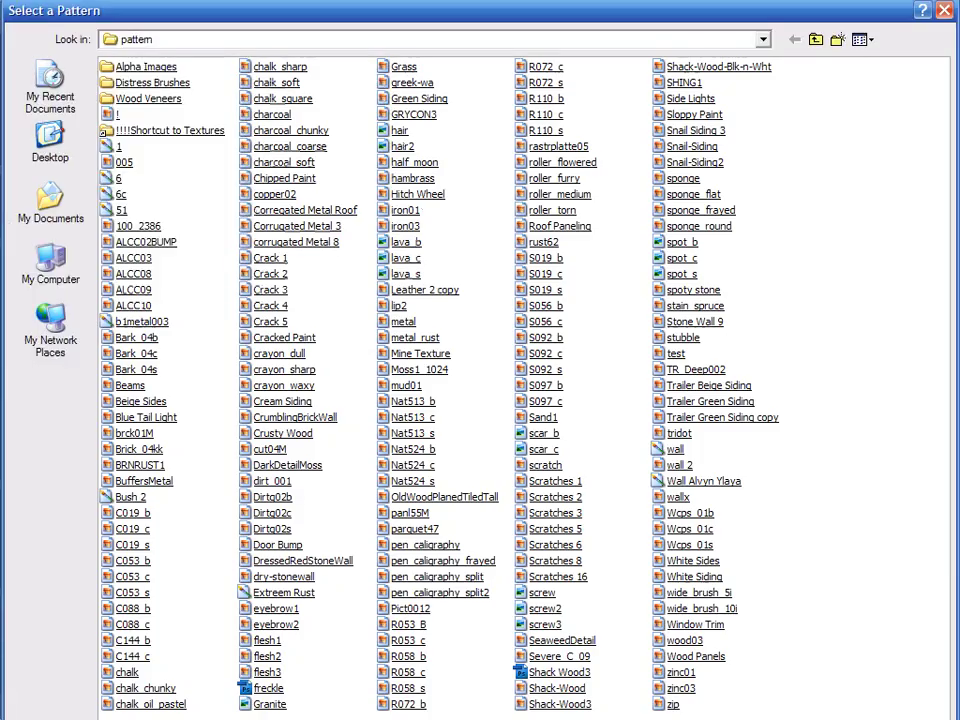
click(871, 45)
click(930, 58)
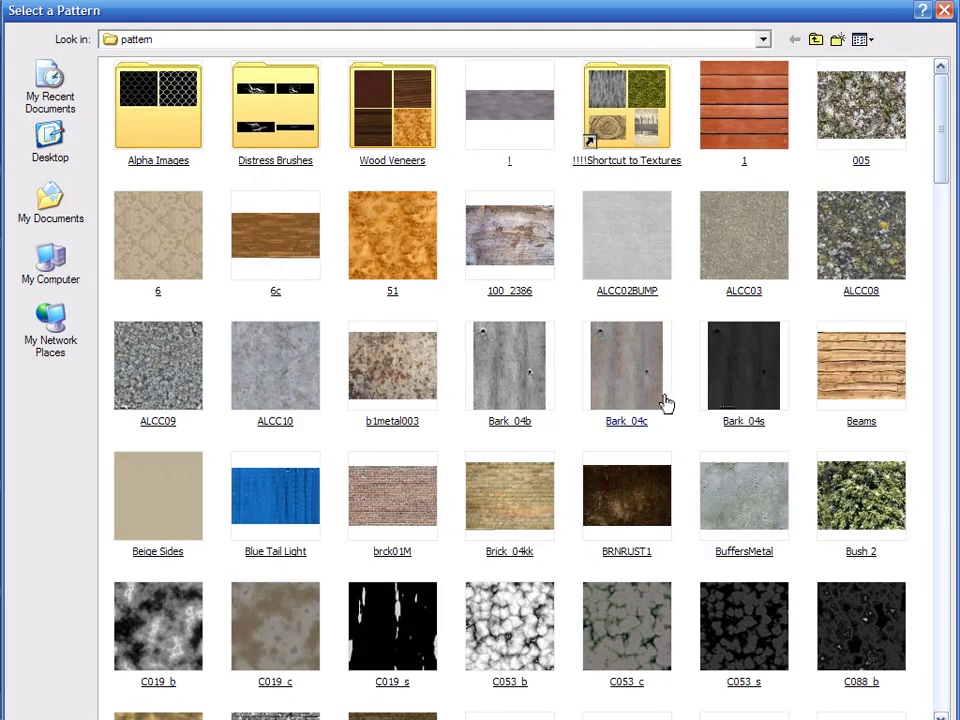
scroll(790, 320, down, 8)
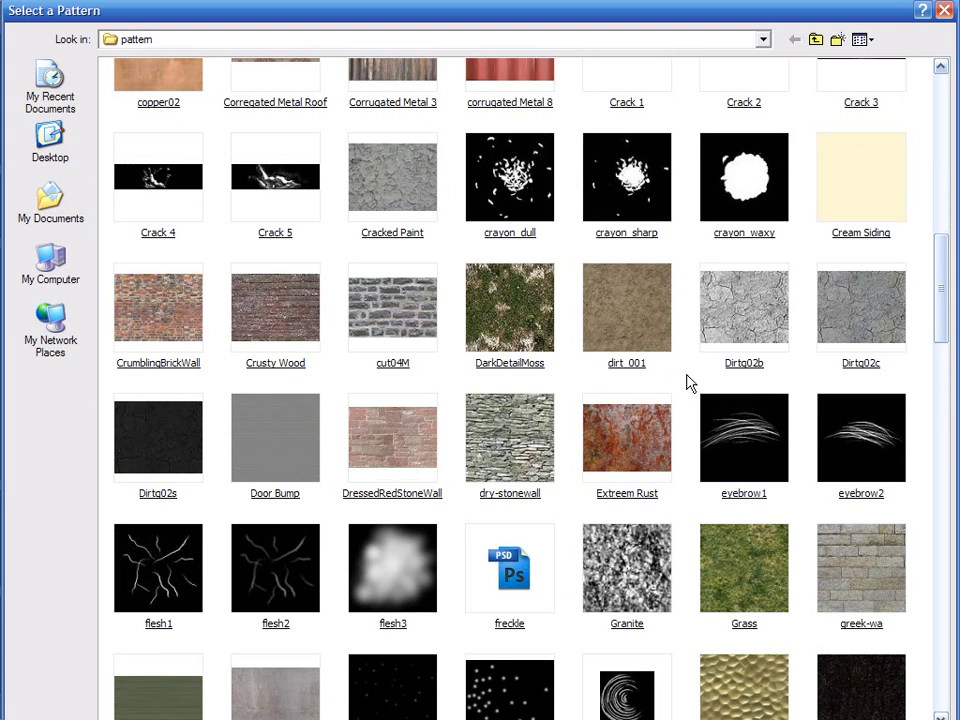
double_click(649, 440)
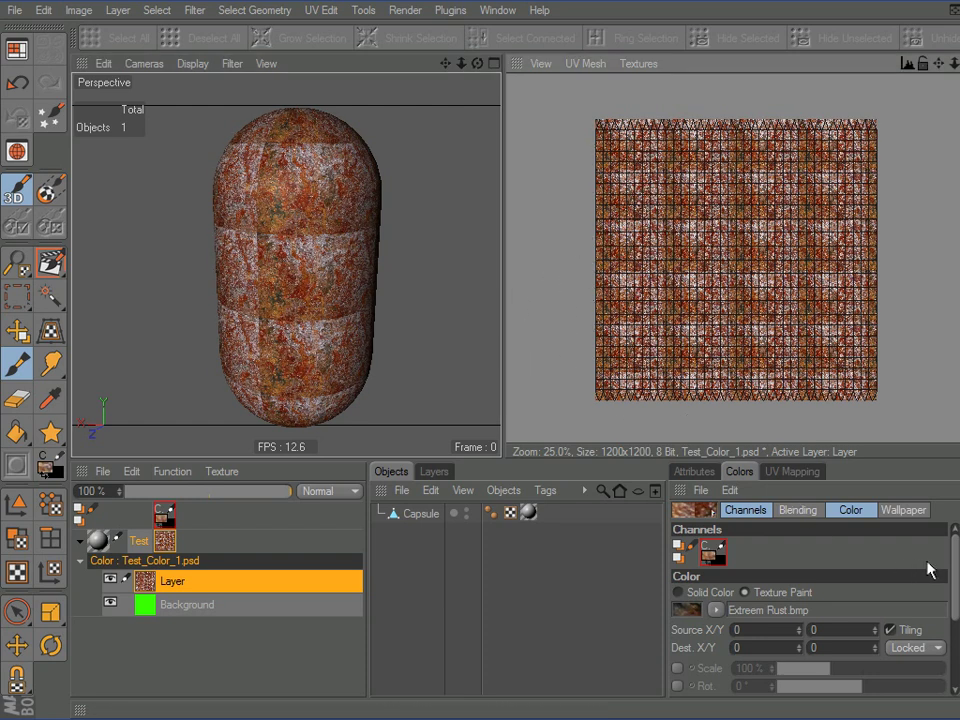
Enable scaling for the rust paint texture, try painting at 100%, and repaint the whole layer at 66%.
drag(956, 562, 928, 585)
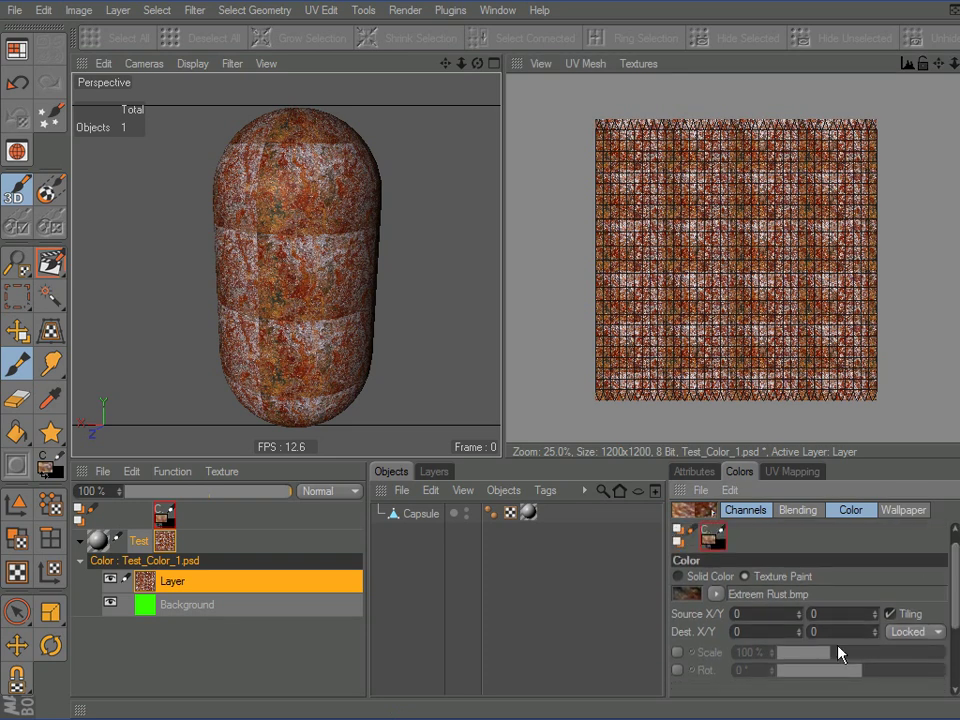
click(678, 653)
mouse_move(852, 188)
mouse_down()
mouse_move(803, 152)
mouse_move(869, 247)
mouse_move(577, 343)
mouse_up()
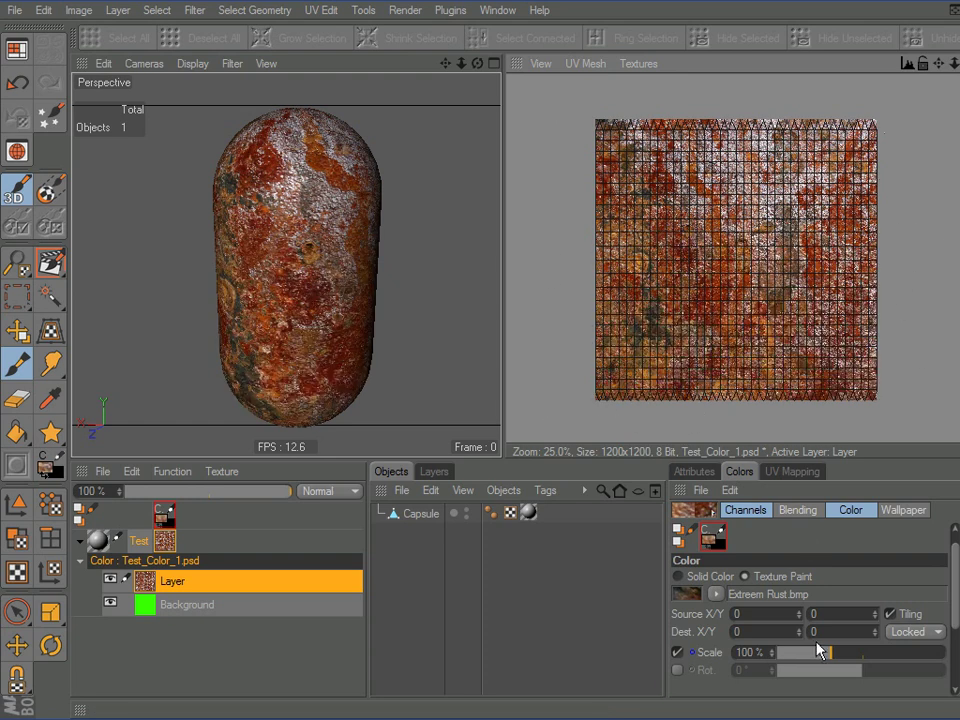
drag(825, 649, 821, 651)
mouse_move(842, 186)
mouse_down()
mouse_move(594, 191)
mouse_move(855, 290)
mouse_move(857, 364)
mouse_move(636, 372)
mouse_up()
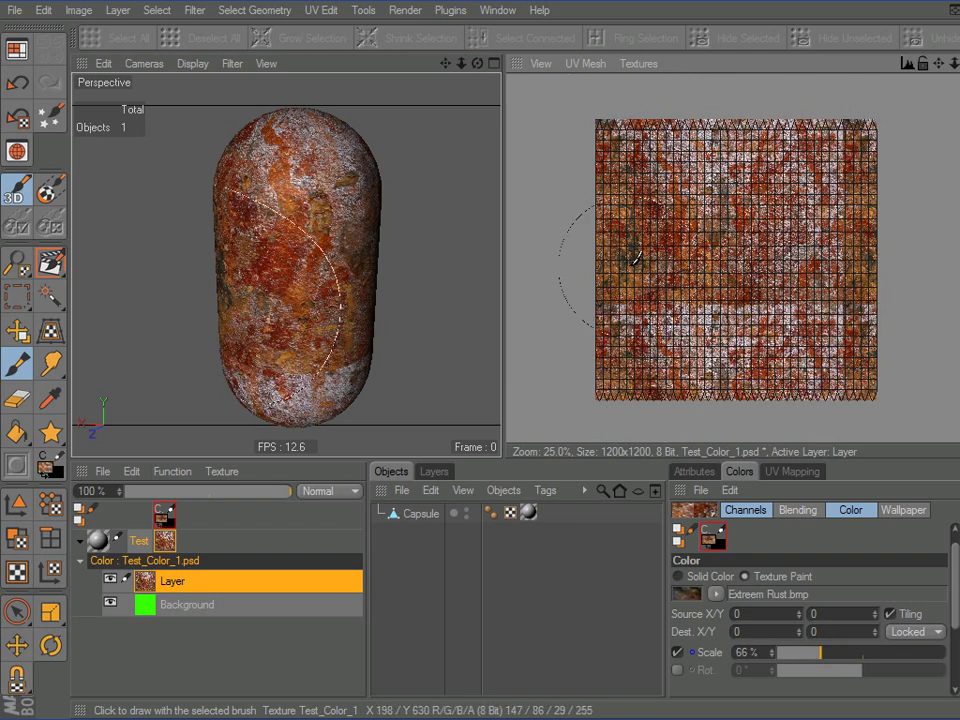
Examine the texture seam around the capsule's lower end and hide the UV mesh in the texture view.
mouse_move(418, 268)
alt+mouse_down()
mouse_move(465, 347)
mouse_move(407, 257)
alt+mouse_up()
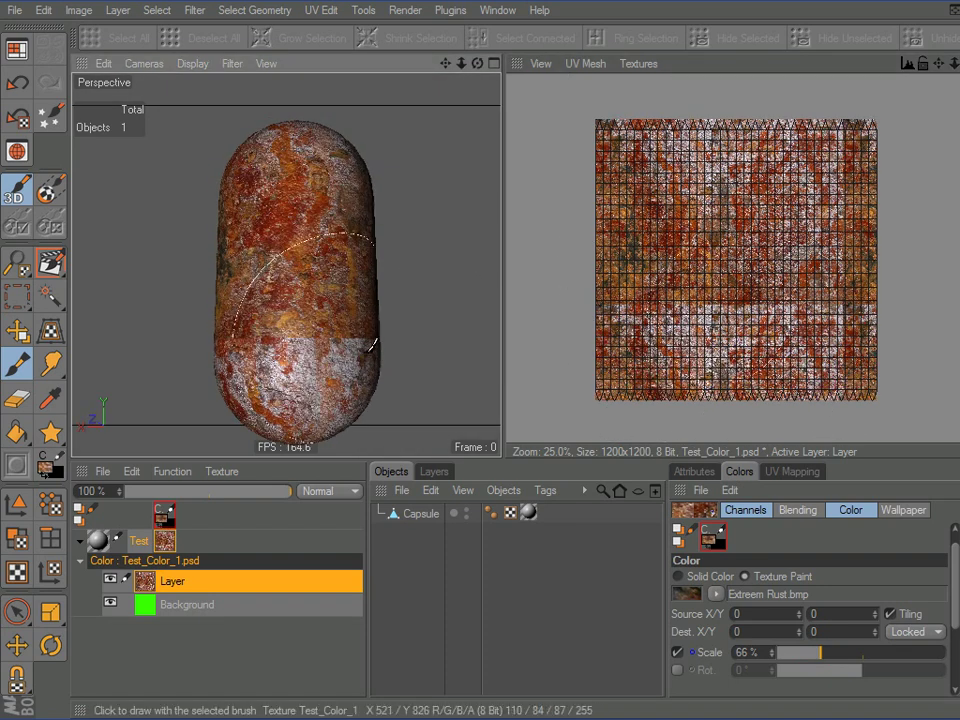
alt+drag(369, 343, 394, 368)
alt+right_drag(394, 368, 384, 377)
alt+middle_drag(366, 345, 366, 255)
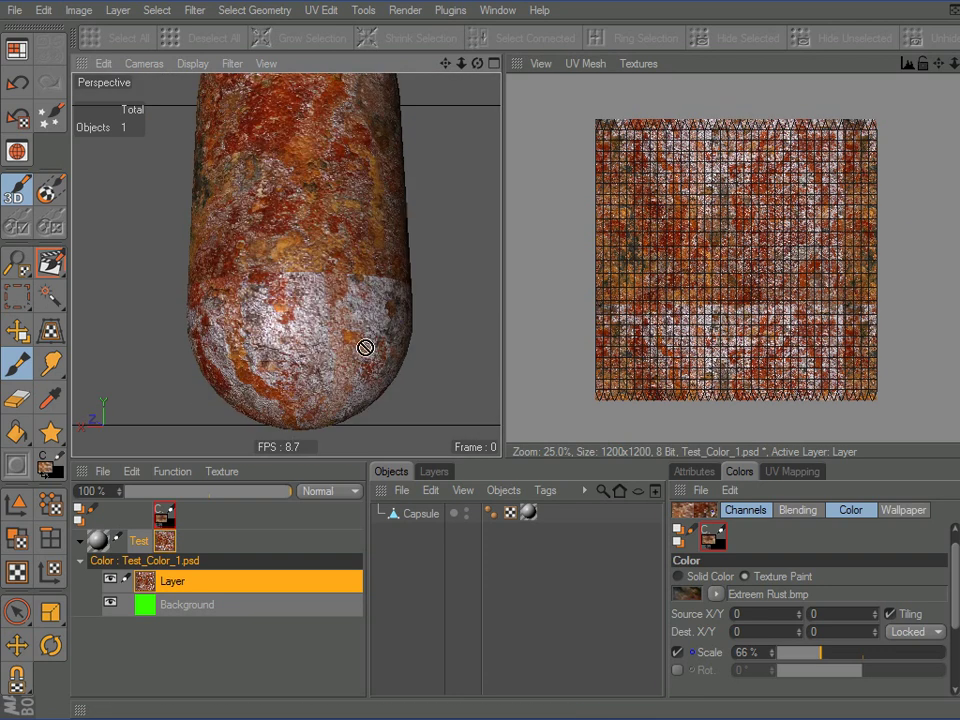
alt+drag(400, 355, 294, 294)
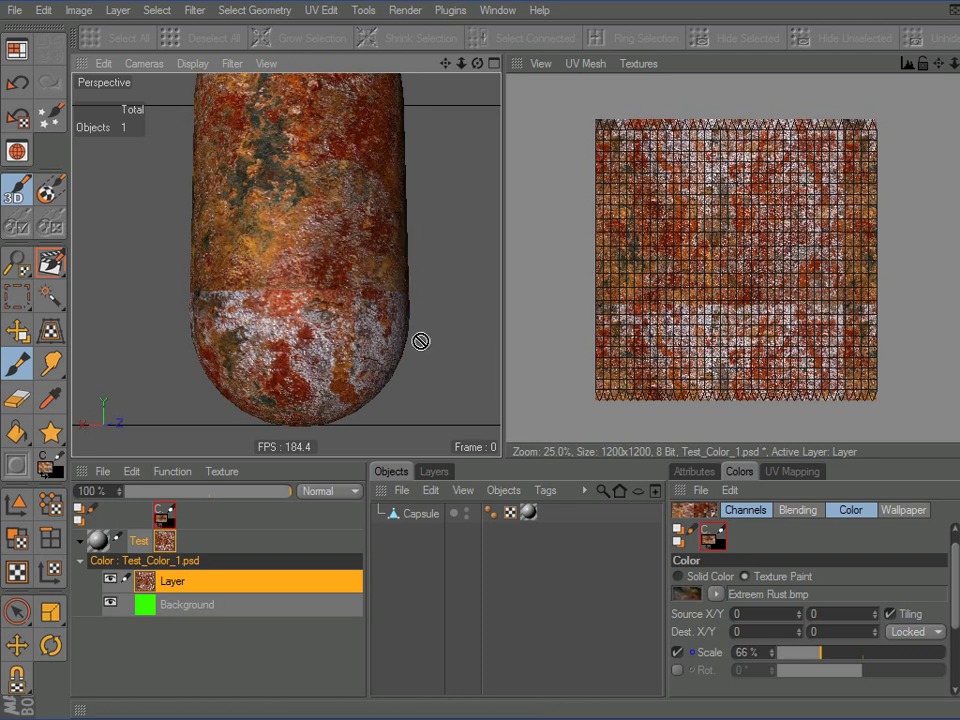
click(586, 63)
click(605, 90)
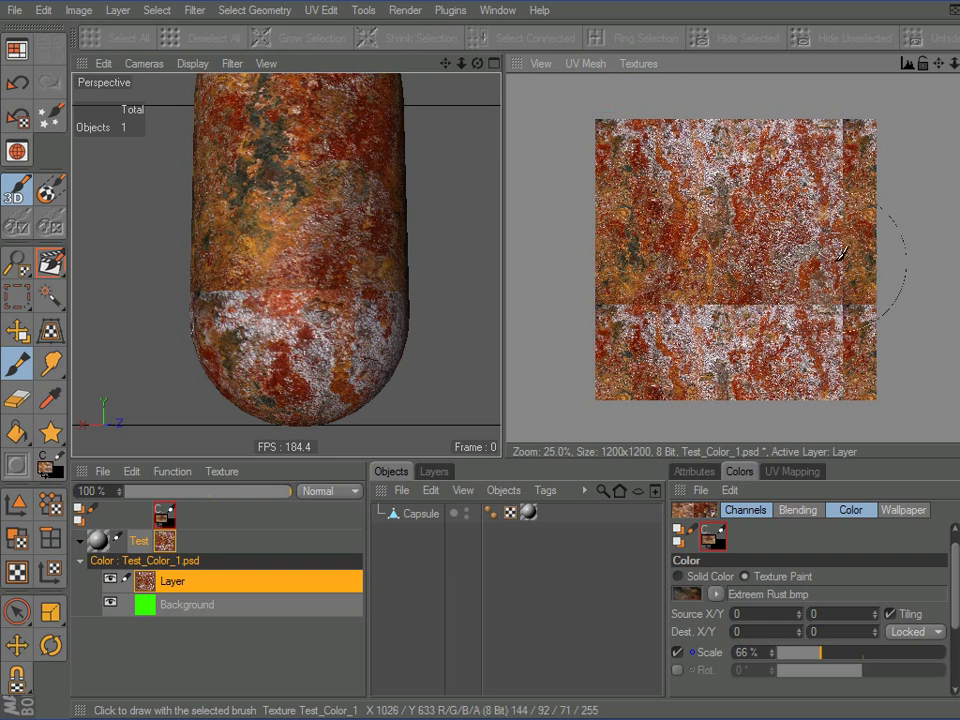
Examine how the rust texture converges at the capsule's top pole and how it looks on the whole capsule.
alt+drag(418, 298, 407, 216)
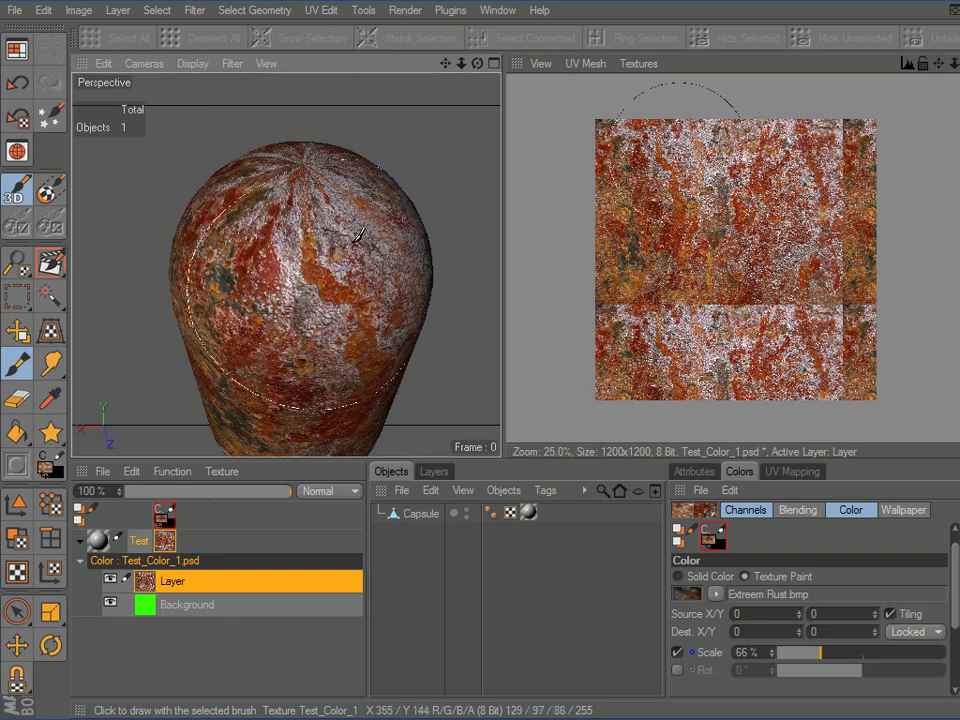
alt+drag(373, 281, 378, 272)
mouse_move(388, 326)
alt+mouse_down()
mouse_move(400, 314)
mouse_move(390, 328)
alt+mouse_up()
alt+right_drag(390, 328, 394, 326)
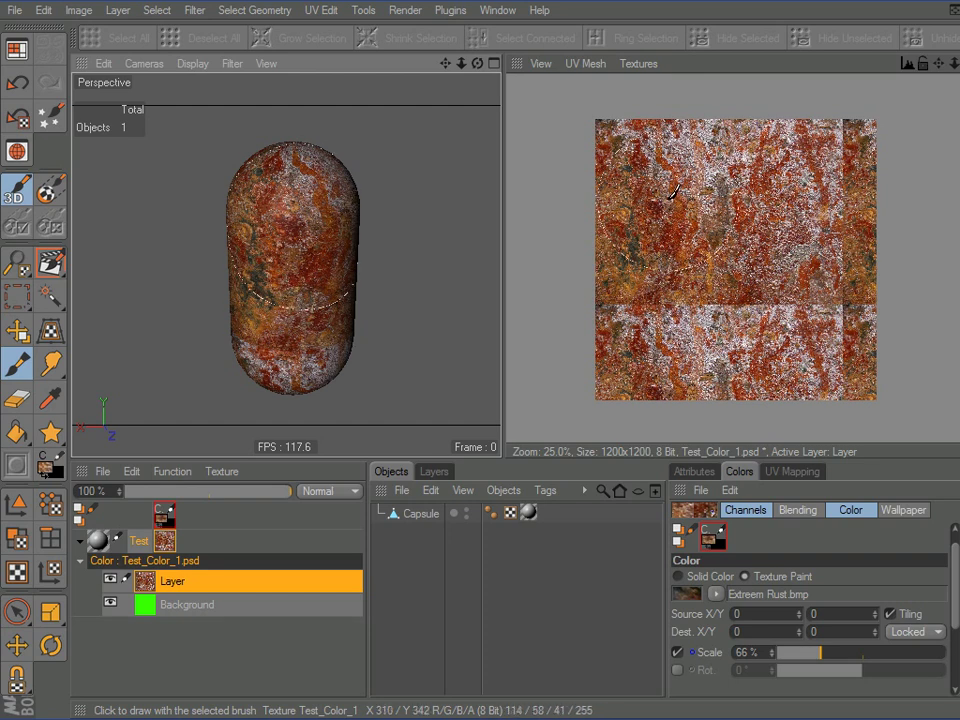
Select all UV polygons, shrink them onto the upper middle of the texture, deselect them and check the capsule.
click(16, 537)
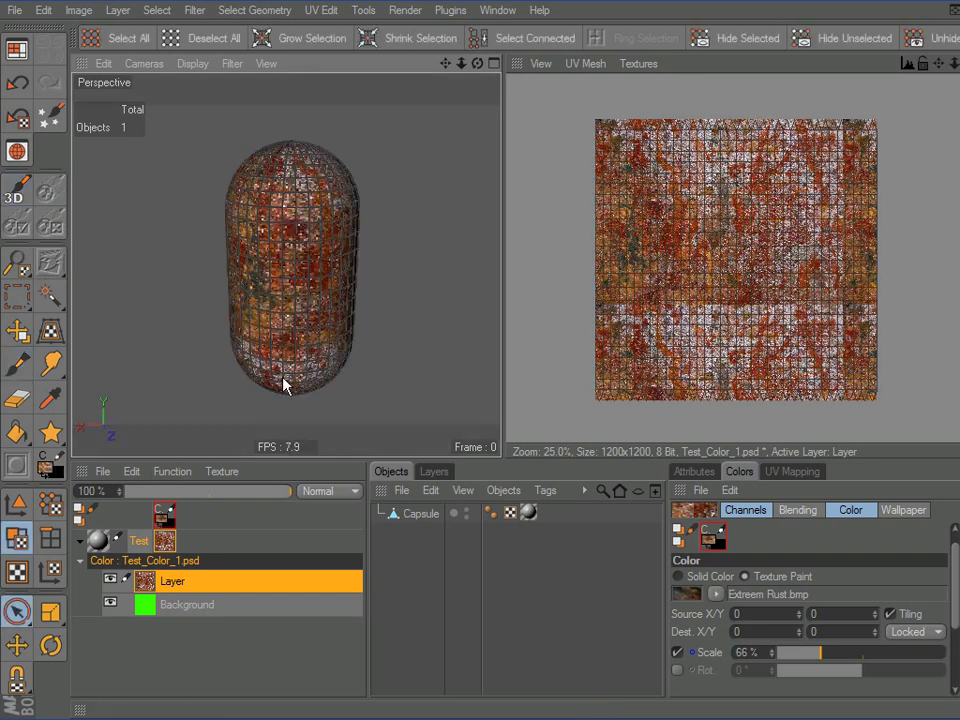
click(91, 41)
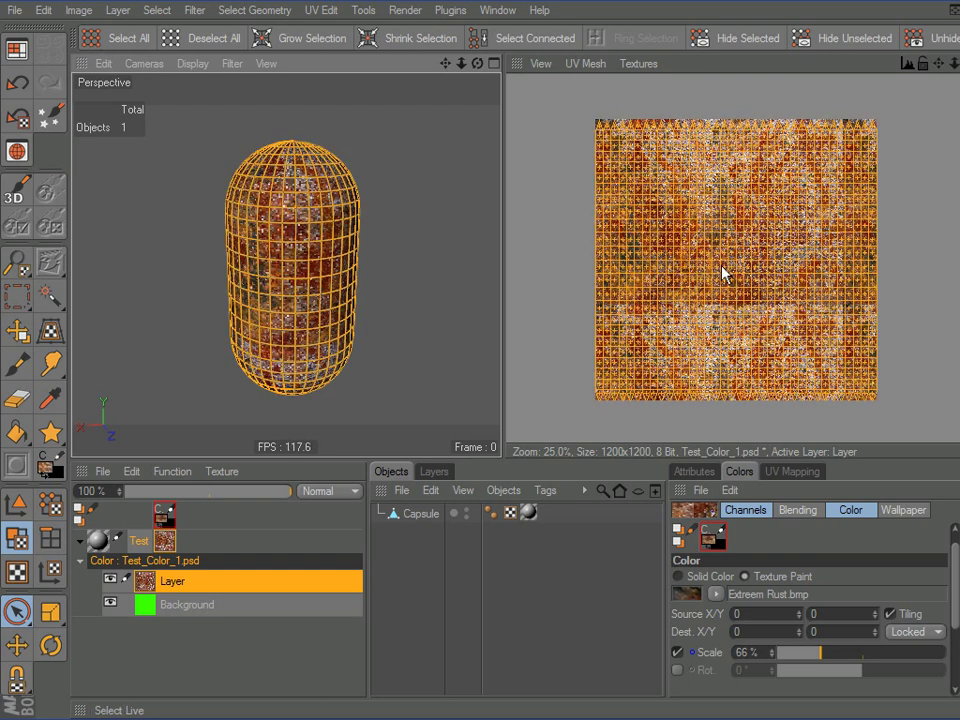
drag(723, 272, 499, 328)
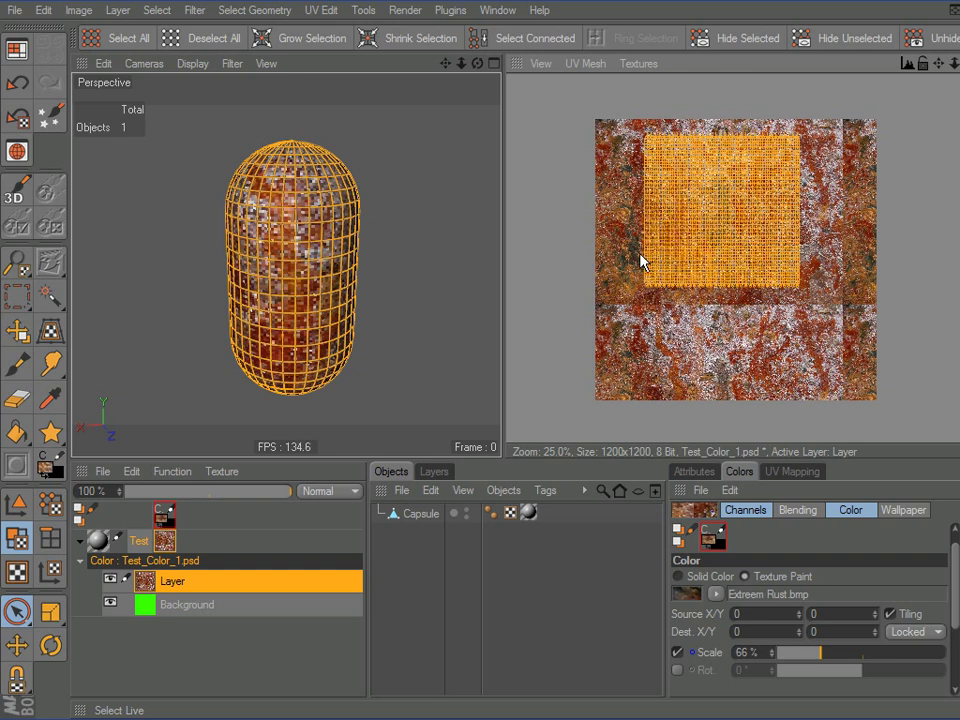
click(465, 257)
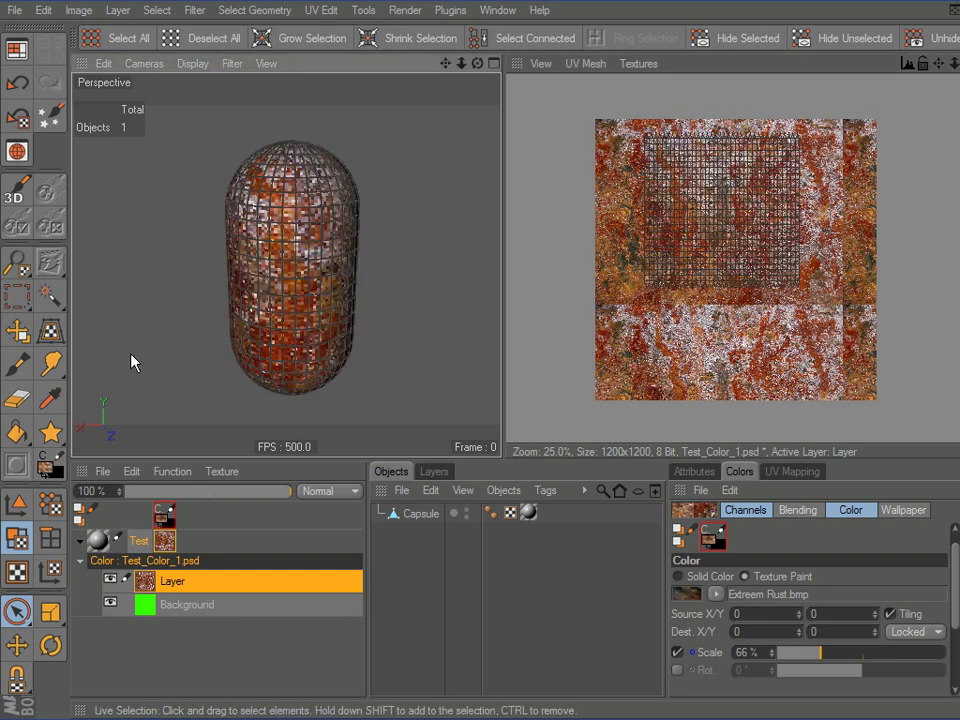
click(50, 398)
alt+drag(340, 312, 311, 336)
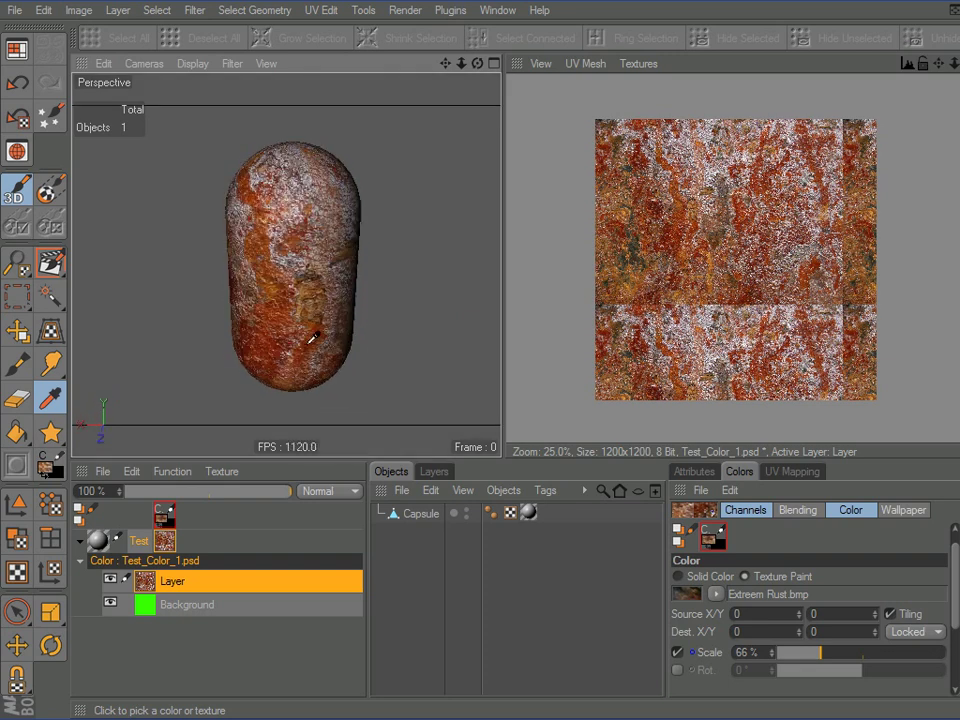
Select all of the capsule's UV polygons, try the Cylinder projection and apply the Sphere projection.
click(17, 538)
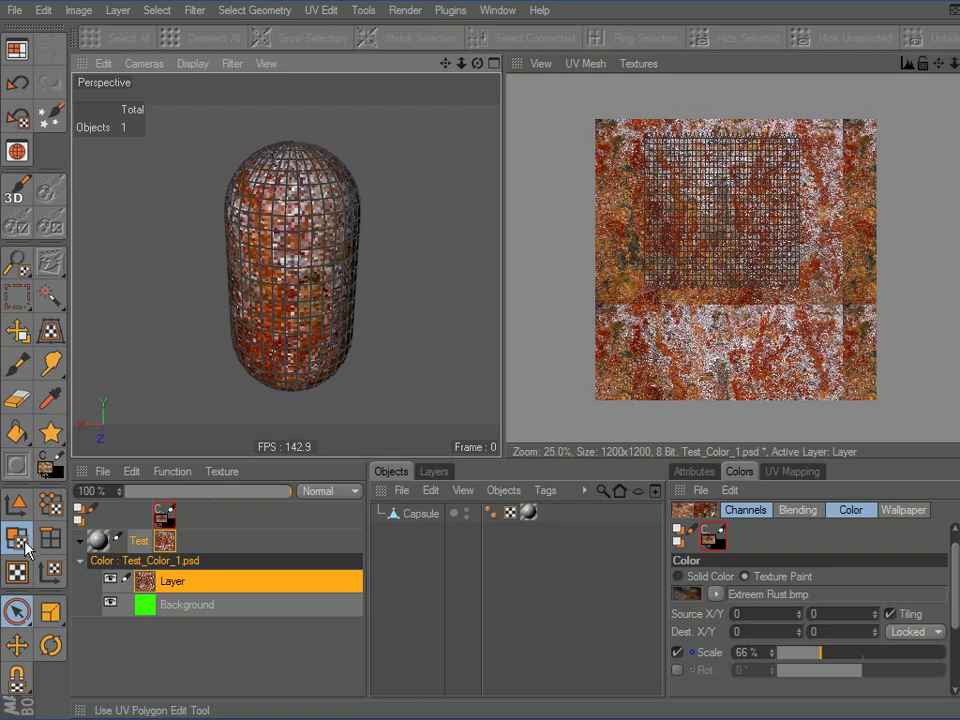
click(122, 38)
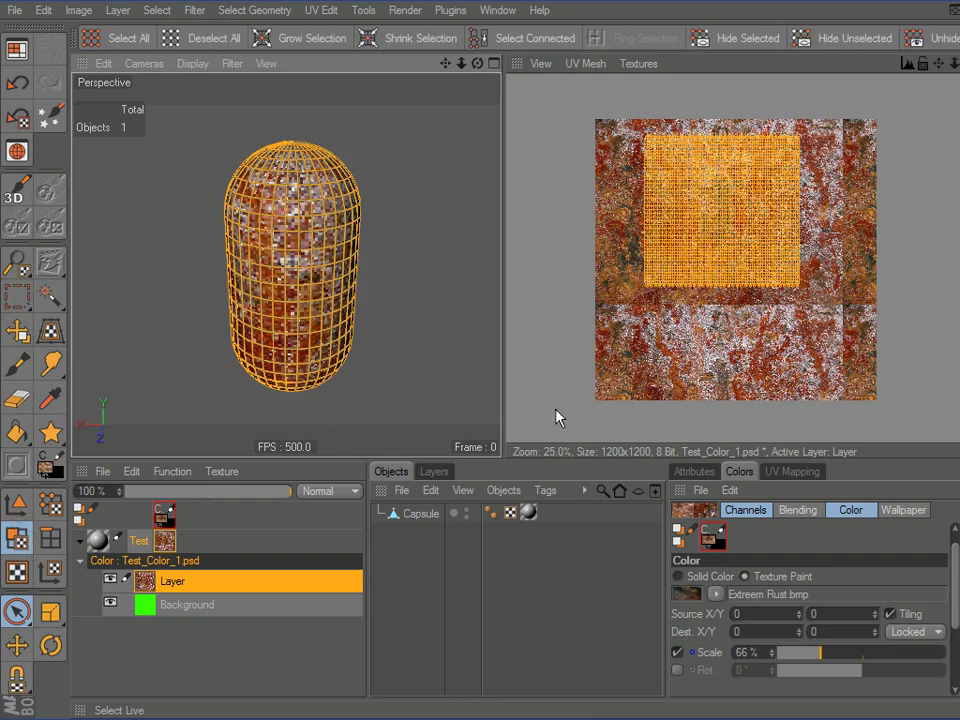
click(782, 476)
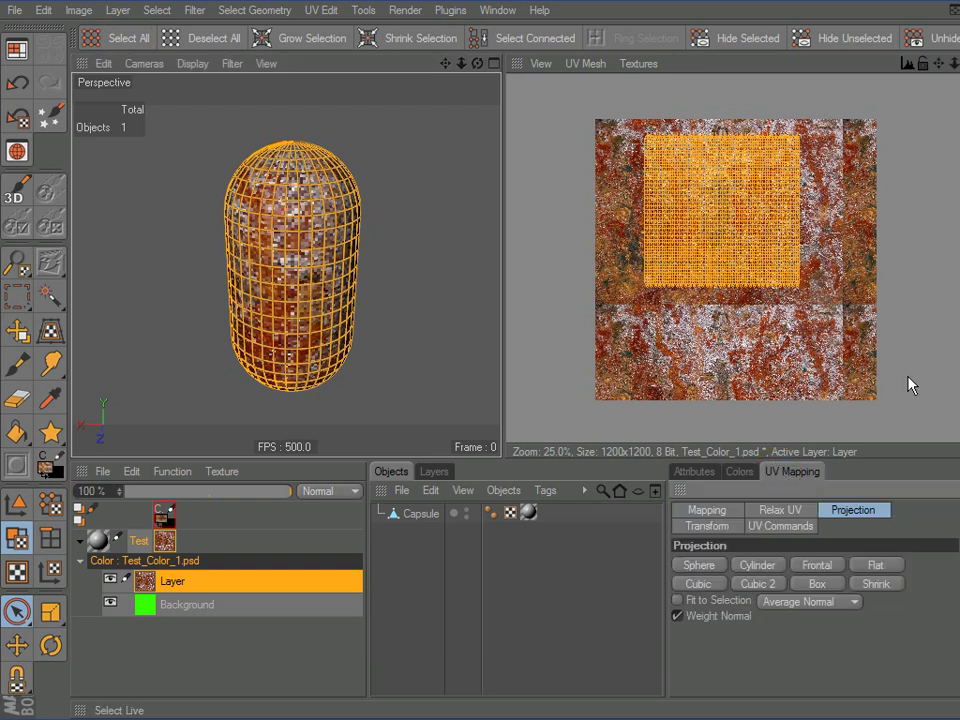
click(742, 574)
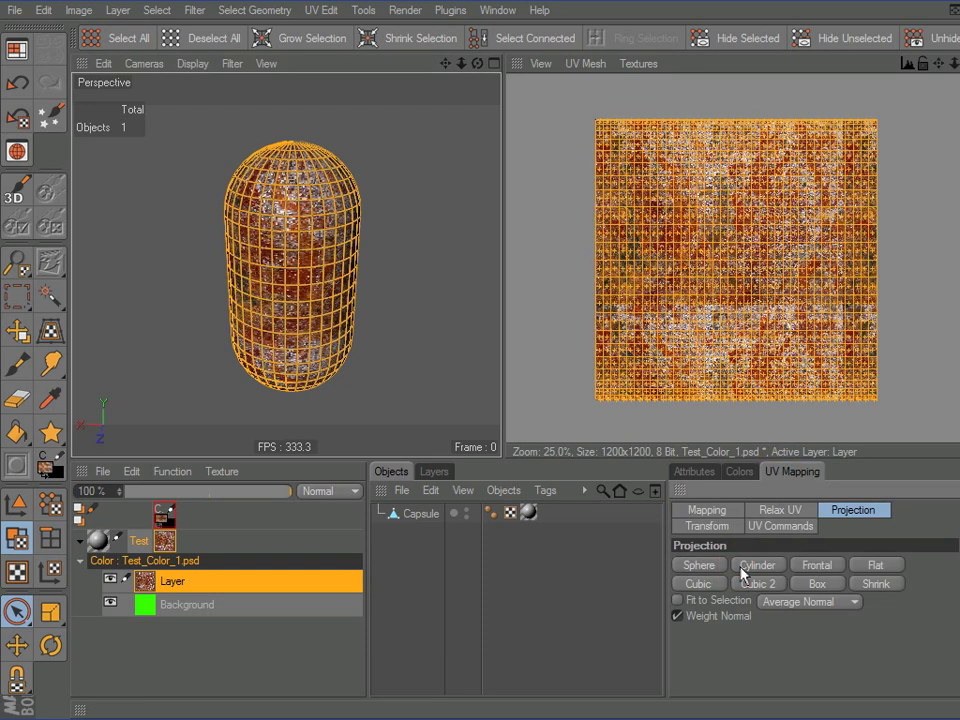
click(718, 570)
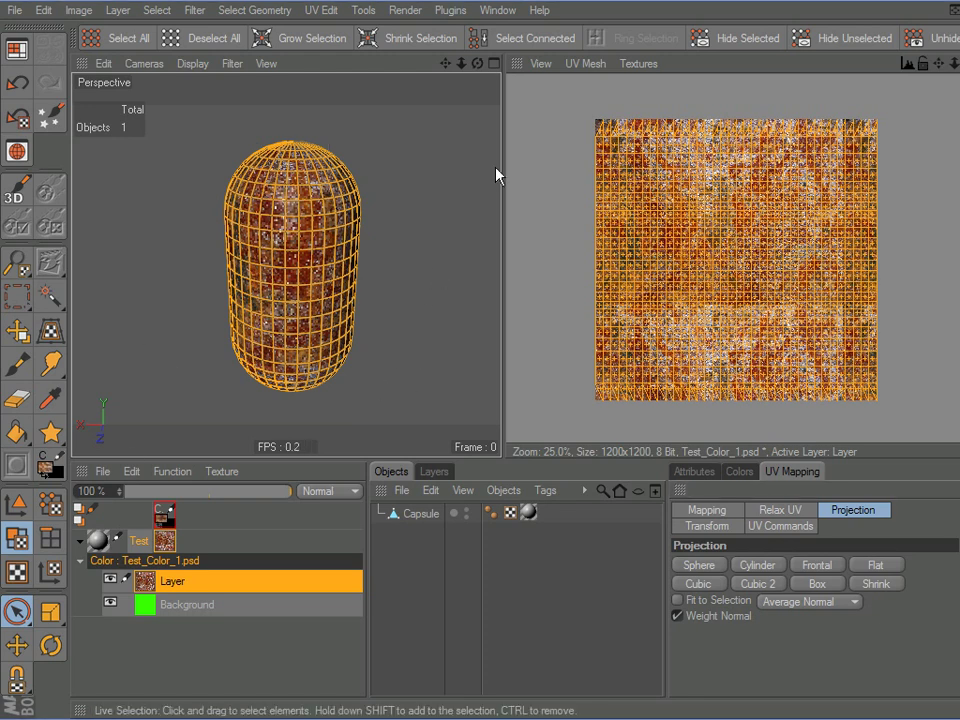
Return to the brush tool and examine the projected texture at the capsule's top pole up close.
key(b)
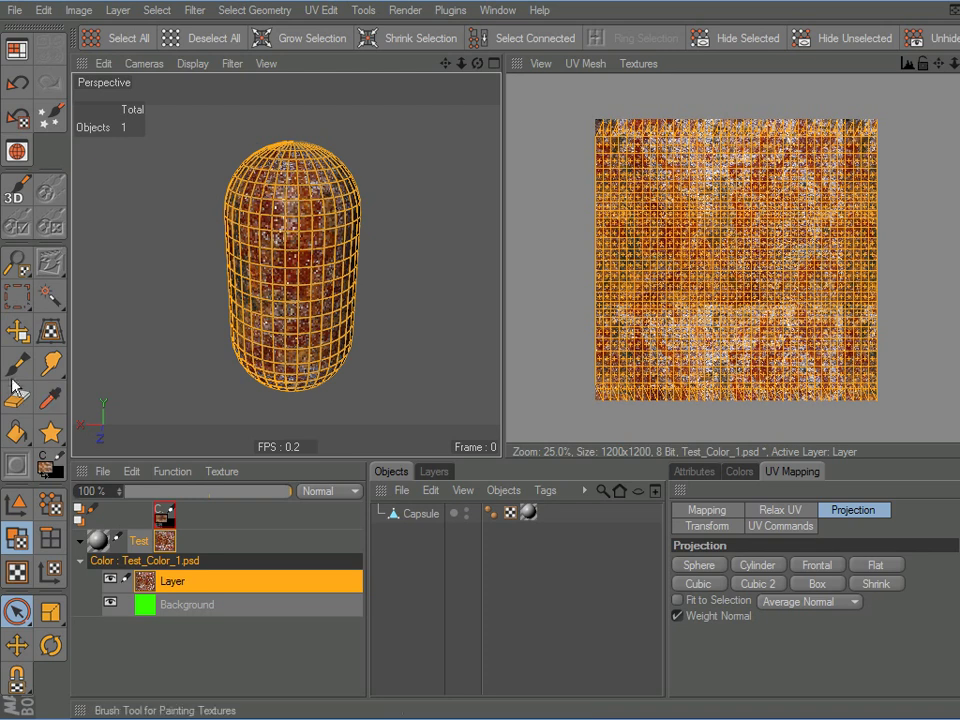
mouse_move(388, 340)
alt+mouse_down()
mouse_move(463, 349)
mouse_move(392, 349)
alt+mouse_up()
alt+drag(290, 355, 377, 216)
scroll(377, 216, up, 5)
alt+right_drag(375, 179, 290, 200)
mouse_move(290, 200)
alt+mouse_down()
mouse_move(467, 351)
mouse_move(379, 199)
mouse_move(440, 215)
mouse_move(381, 212)
mouse_move(465, 349)
mouse_move(252, 161)
alt+mouse_up()
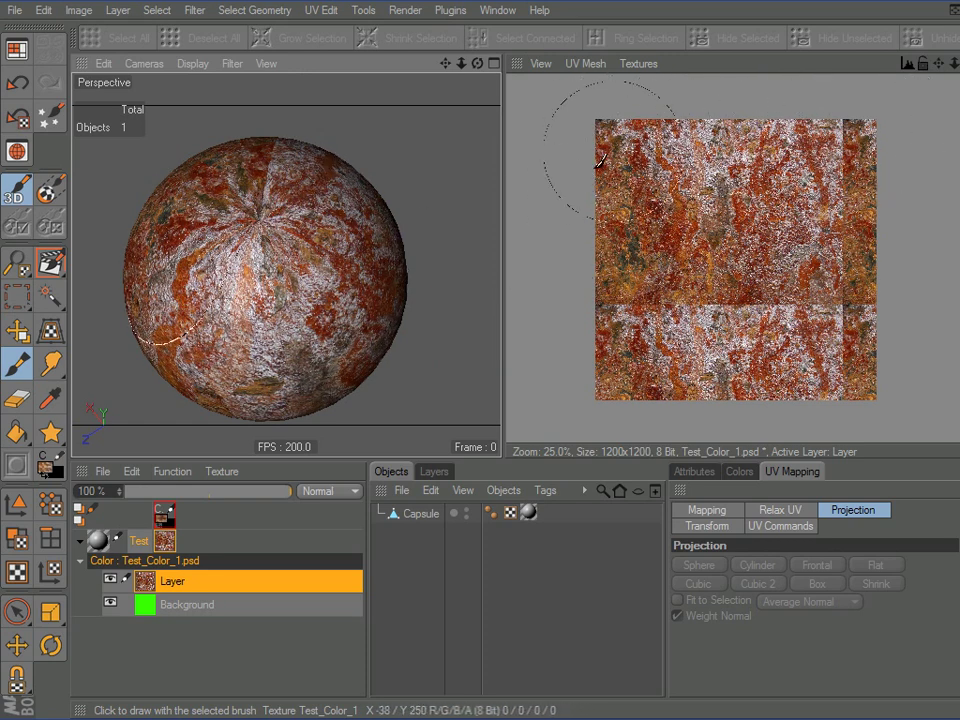
Show the UV mesh over the texture and inspect its upper rows up close against the capsule.
click(585, 63)
click(595, 91)
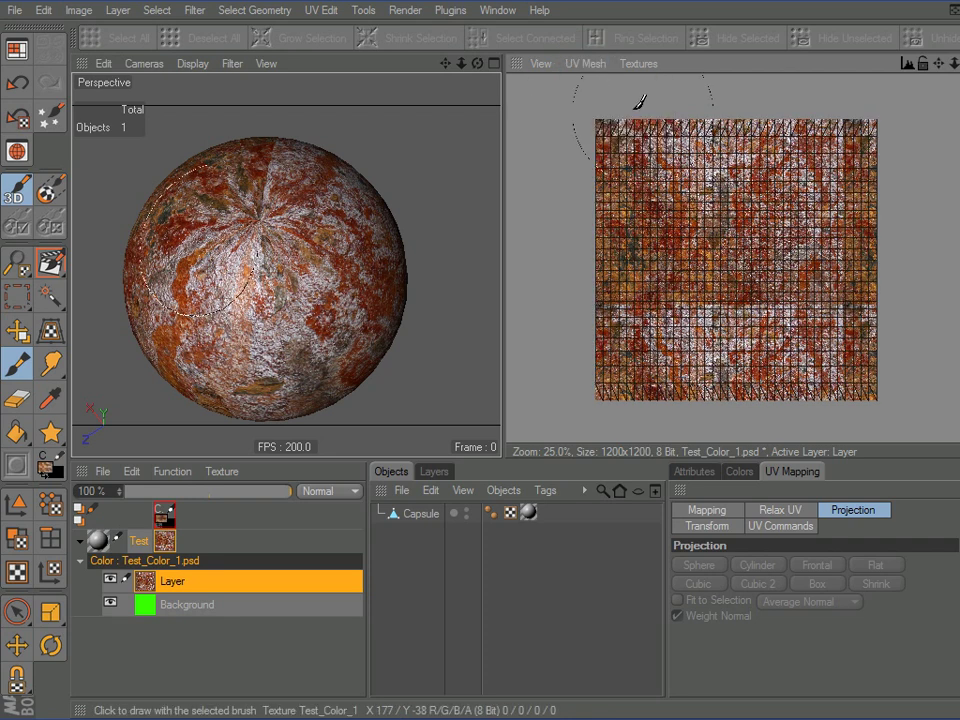
scroll(680, 190, up, 1)
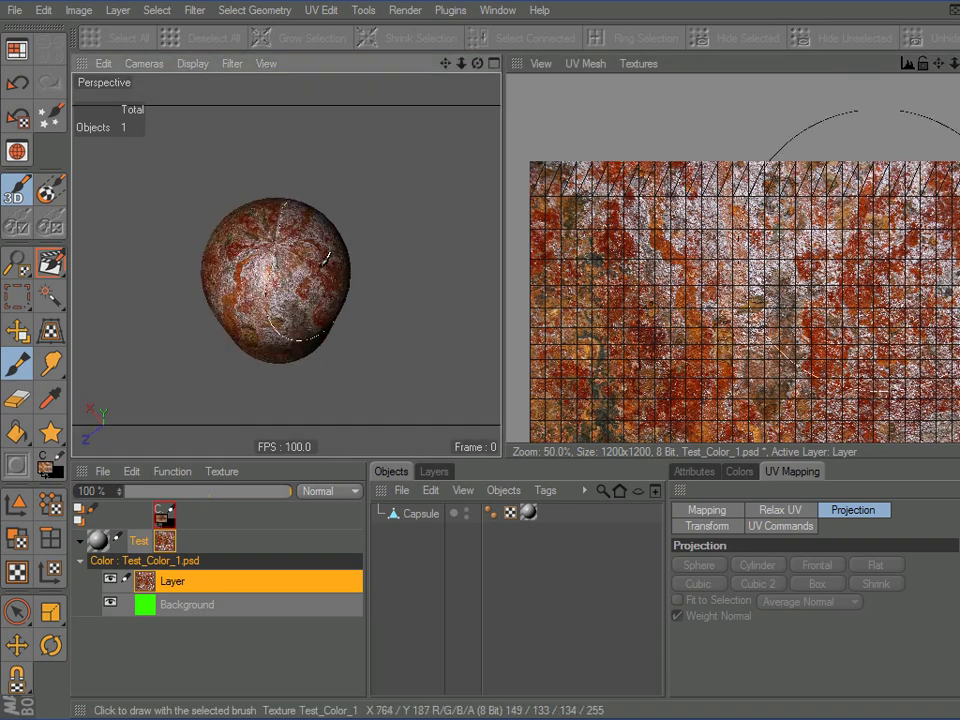
scroll(700, 300, down, 2)
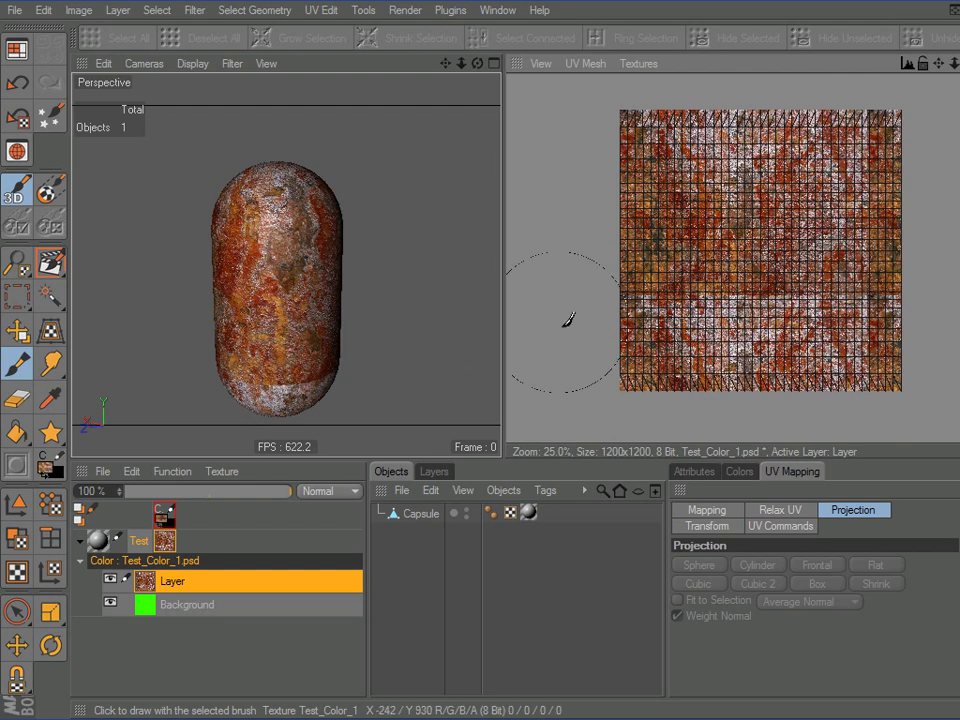
Widen the perspective view and set the brush hardness to 0%.
drag(505, 290, 687, 296)
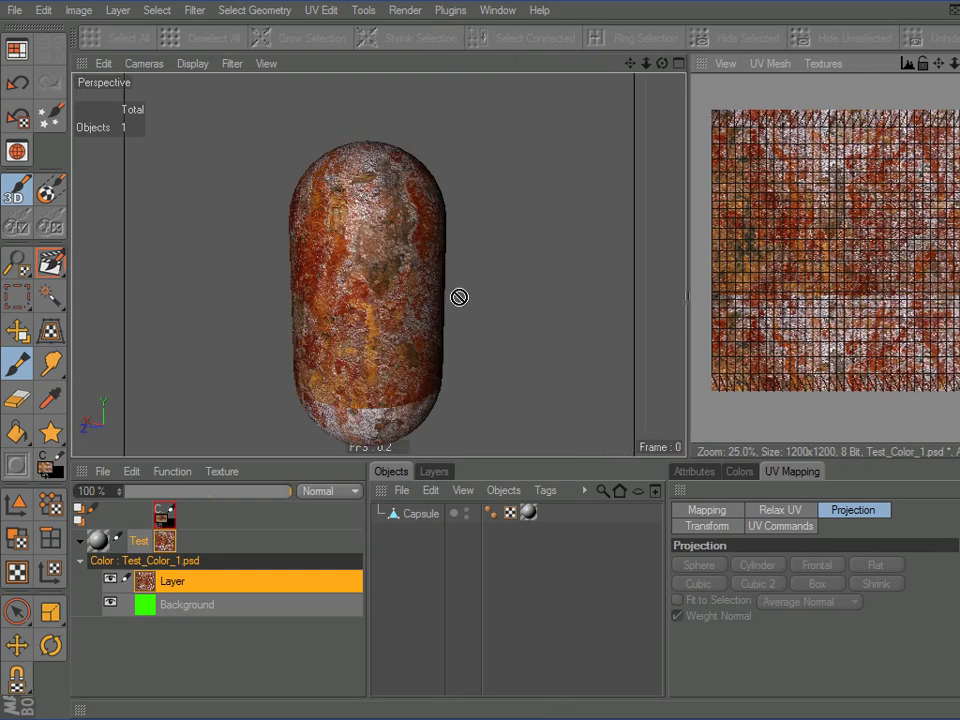
click(697, 471)
drag(947, 630, 947, 665)
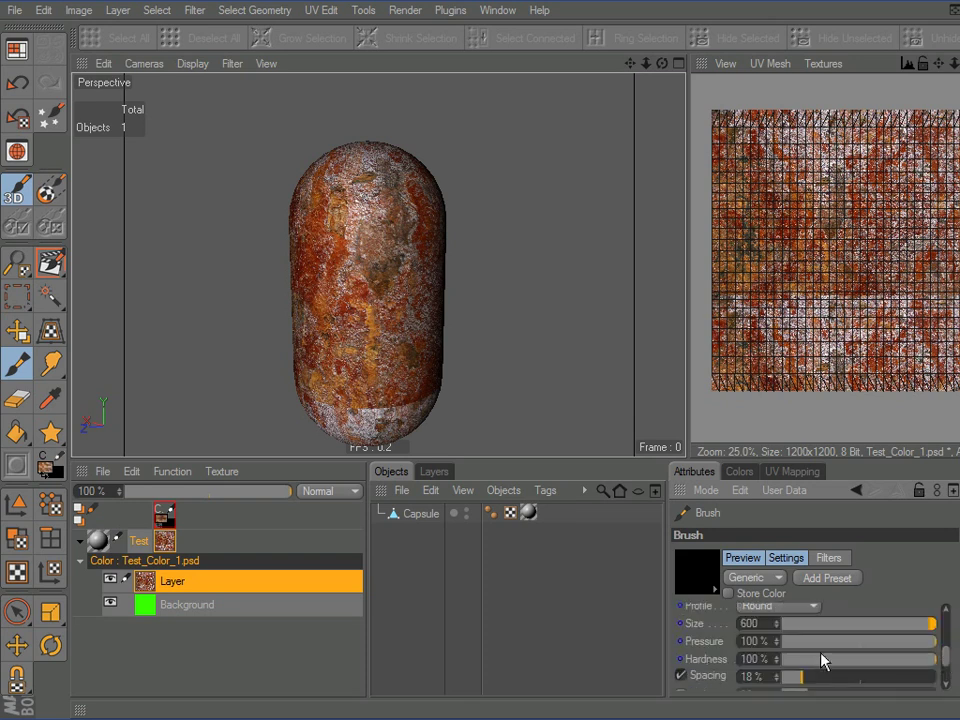
drag(822, 660, 798, 662)
Set the brush size to 150 for the hard horizontal seam above the capsule's lower cap.
mouse_move(450, 356)
alt+mouse_down()
mouse_move(456, 332)
mouse_move(466, 350)
alt+mouse_up()
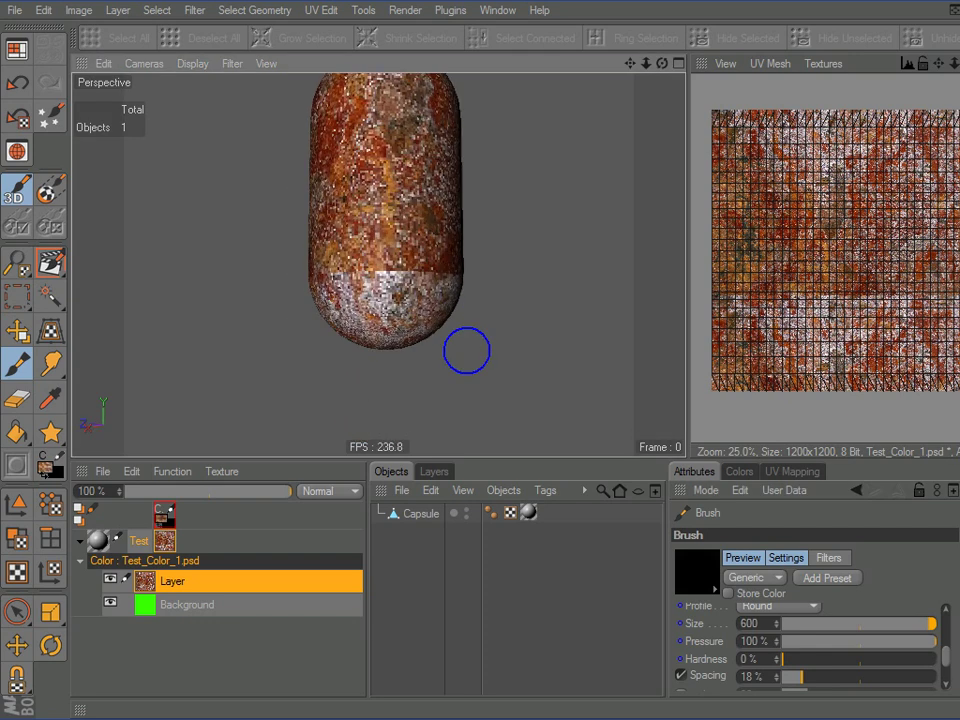
scroll(466, 350, up, 5)
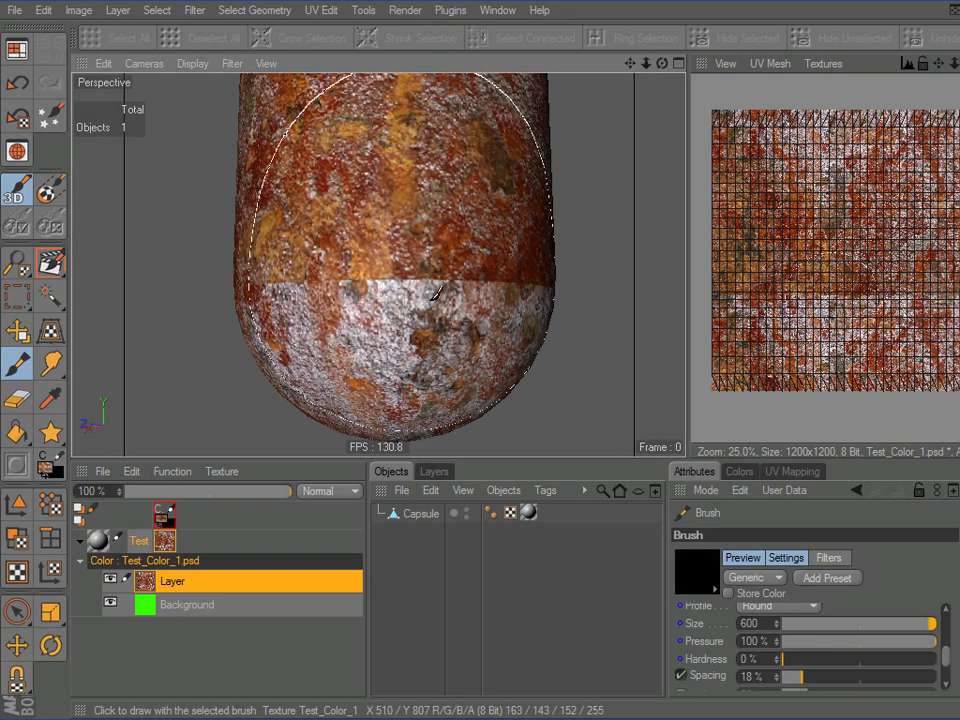
middle_drag(436, 294, 436, 296)
key(bracketright)
key(bracketright)
key(bracketright)
key(bracketright)
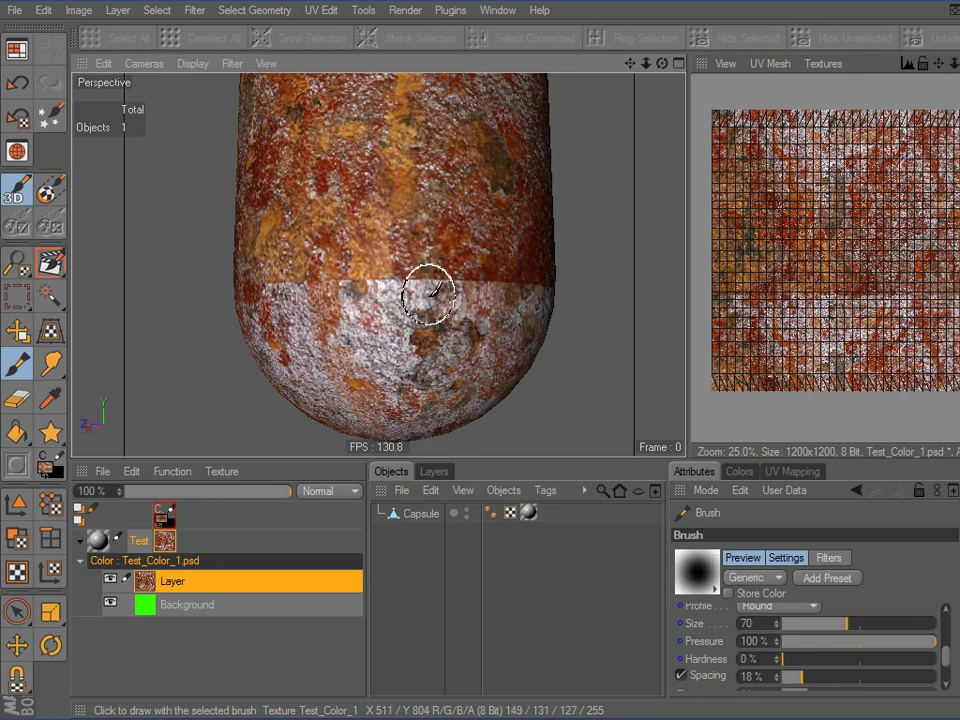
key(bracketright)
key(bracketright)
key(bracketright)
key(bracketright)
key(bracketright)
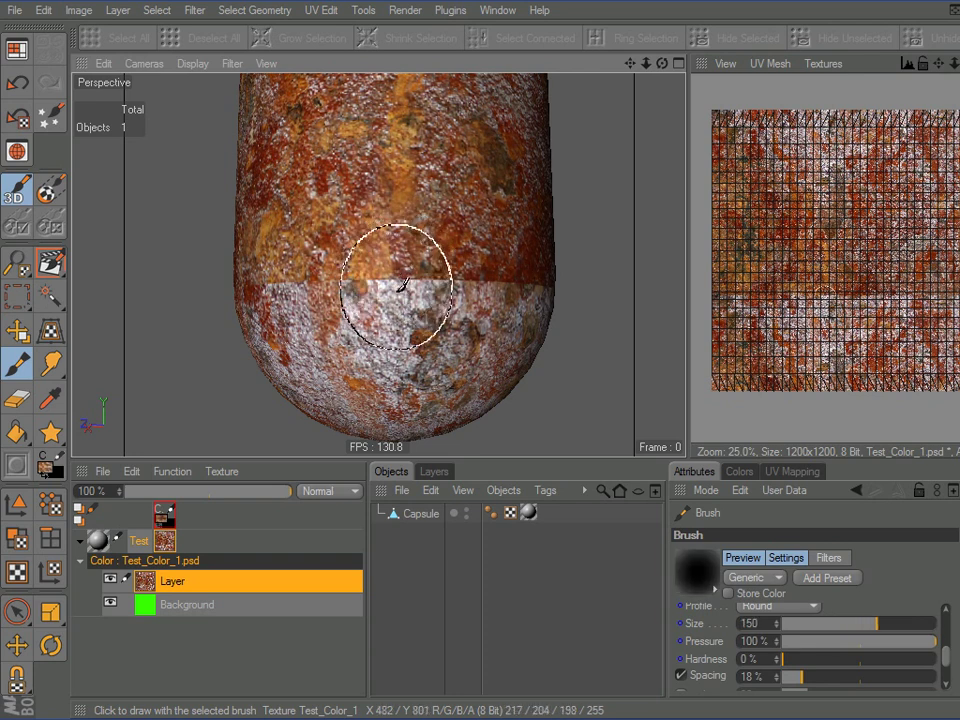
Enable projection painting and brush rust over the horizontal seam around the capsule's lower cap.
alt+drag(388, 298, 388, 299)
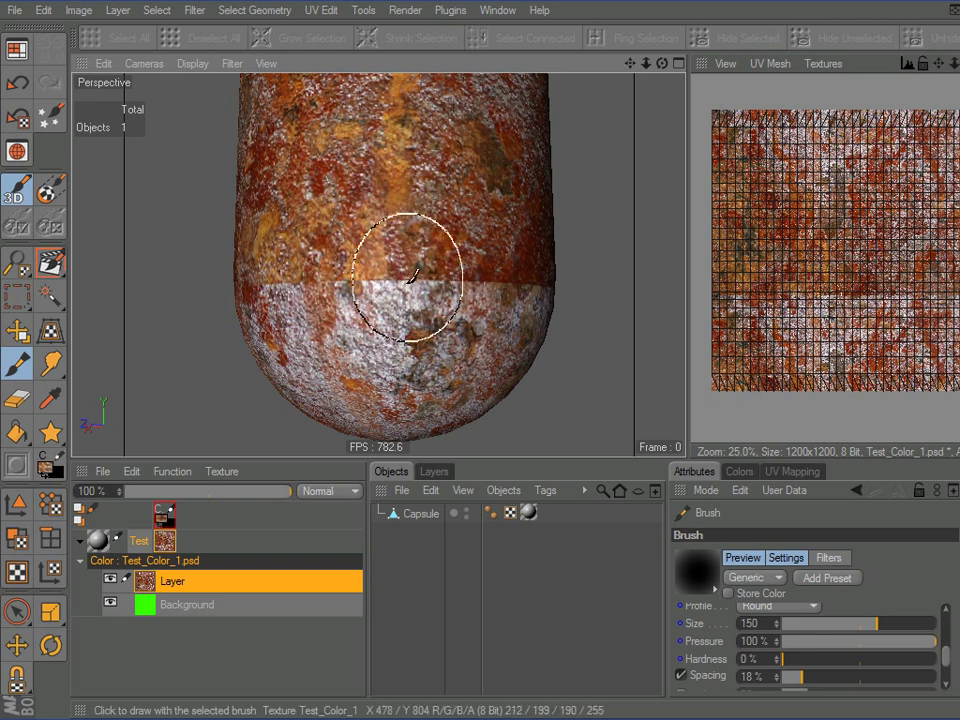
click(52, 195)
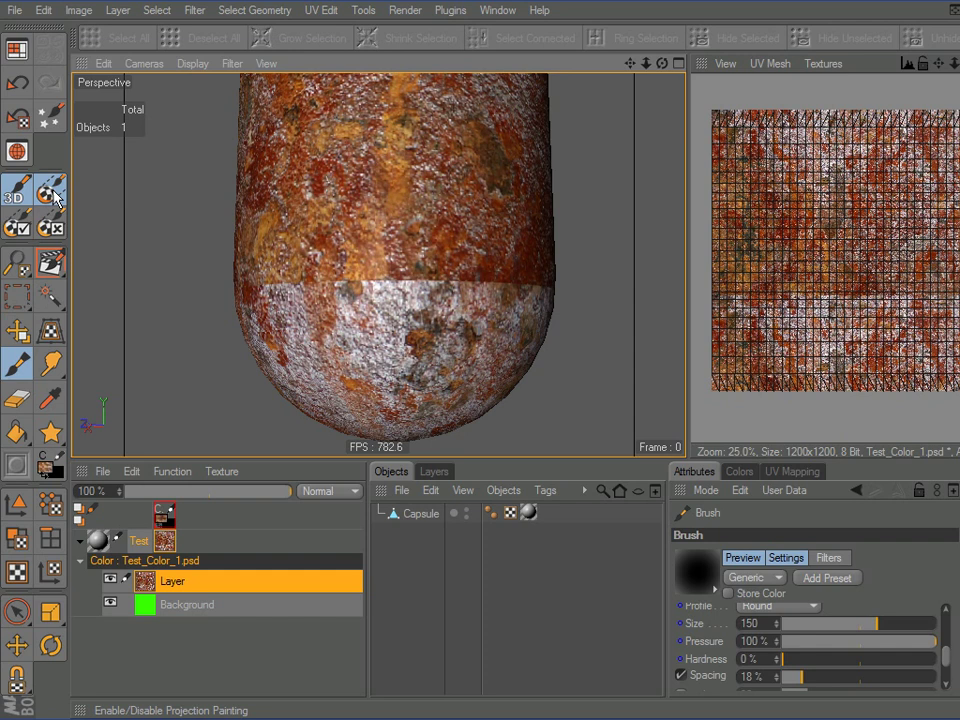
mouse_move(341, 273)
mouse_down()
mouse_move(316, 266)
mouse_move(372, 253)
mouse_move(478, 288)
mouse_move(345, 200)
mouse_move(340, 285)
mouse_move(408, 335)
mouse_move(405, 305)
mouse_move(320, 276)
mouse_move(403, 280)
mouse_move(430, 270)
mouse_move(349, 190)
mouse_move(497, 262)
mouse_move(438, 340)
mouse_up()
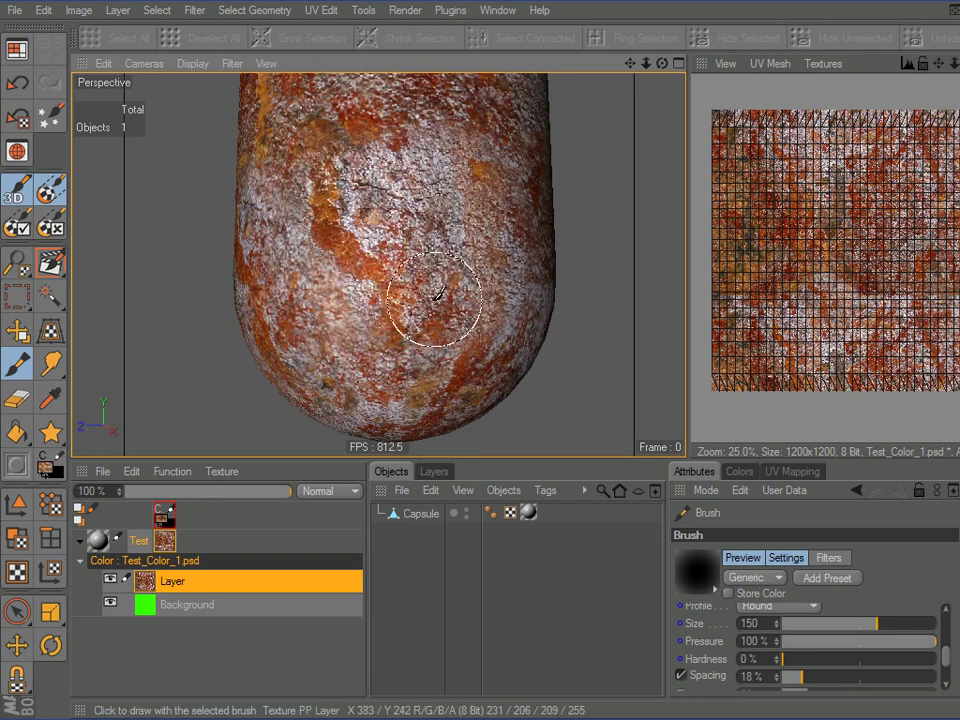
mouse_move(364, 268)
mouse_down()
mouse_move(497, 249)
mouse_move(395, 156)
mouse_up()
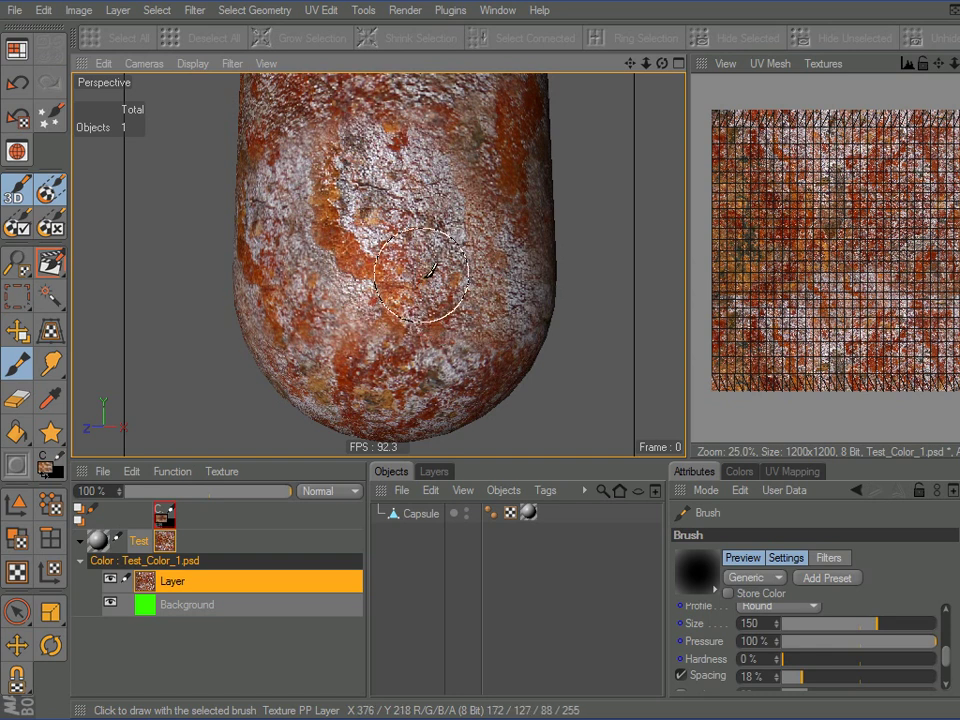
mouse_move(403, 267)
mouse_down()
mouse_move(461, 349)
mouse_move(390, 150)
mouse_move(330, 160)
mouse_move(461, 354)
mouse_up()
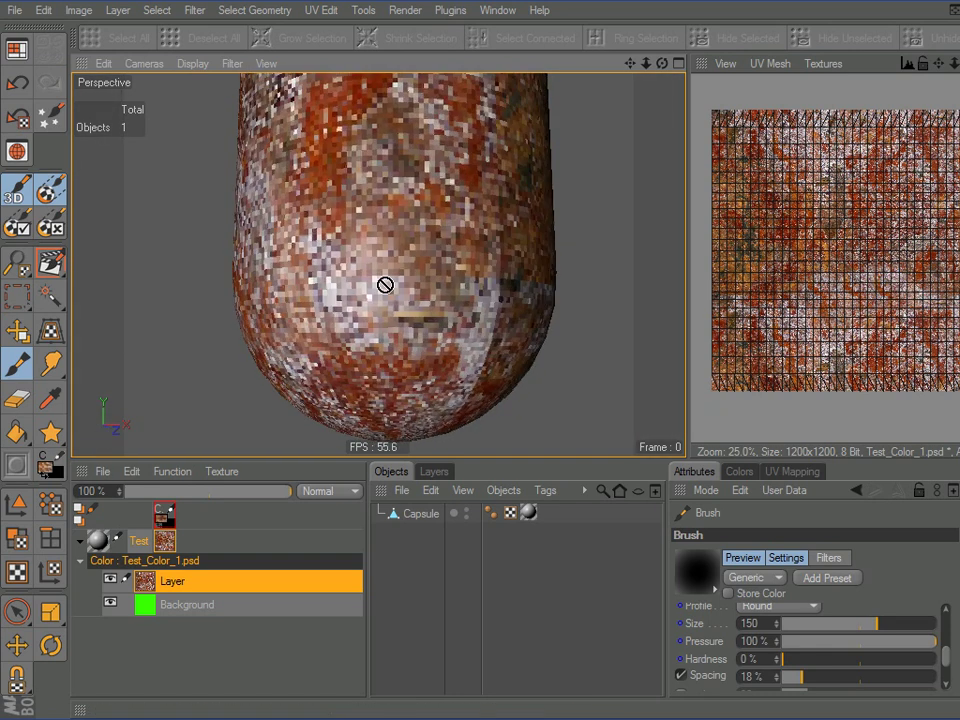
Paint rust over the capsule's bottom pole and the vertical seam running up from it.
alt+drag(493, 292, 389, 298)
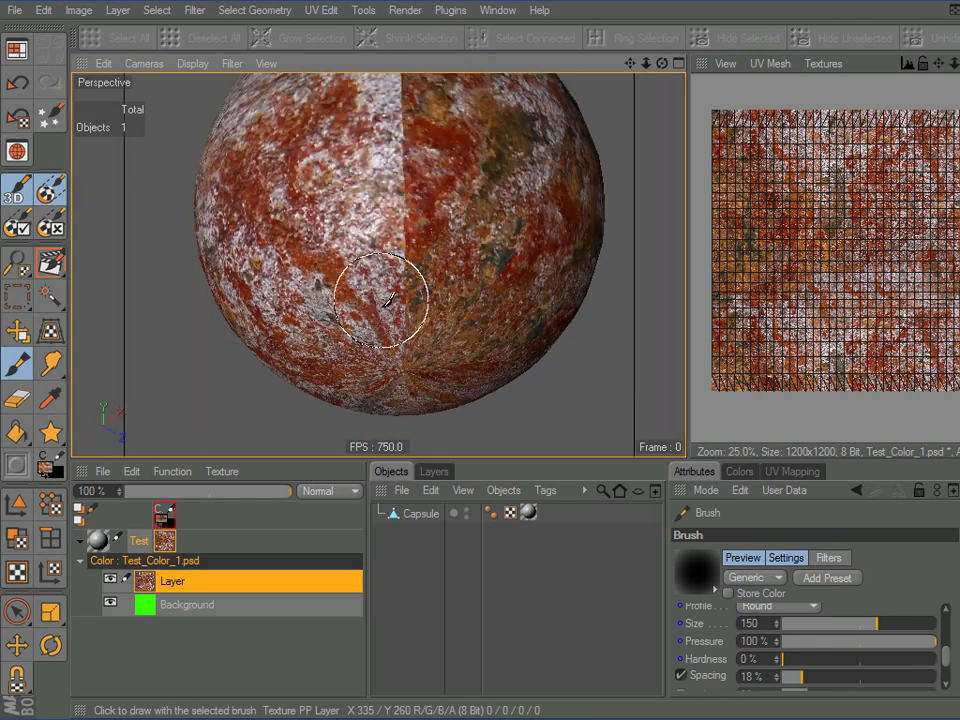
mouse_move(410, 238)
mouse_down()
mouse_move(318, 290)
mouse_move(279, 236)
mouse_move(418, 210)
mouse_up()
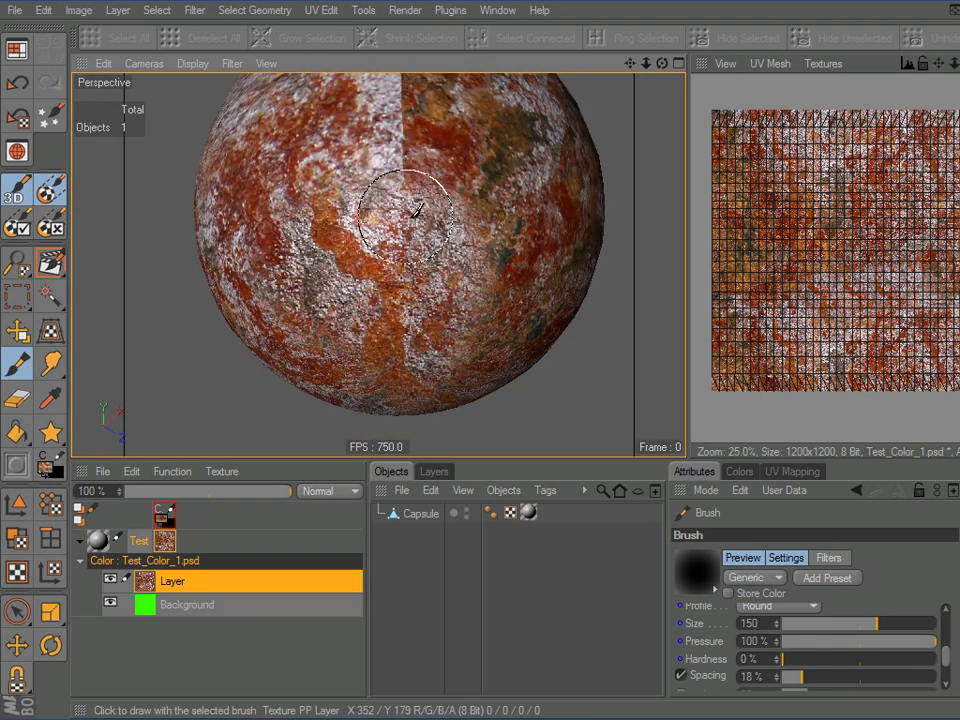
mouse_move(316, 243)
mouse_down()
mouse_move(418, 161)
mouse_move(514, 253)
mouse_move(358, 342)
mouse_move(458, 291)
mouse_move(422, 302)
mouse_move(497, 250)
mouse_move(491, 242)
mouse_move(470, 320)
mouse_up()
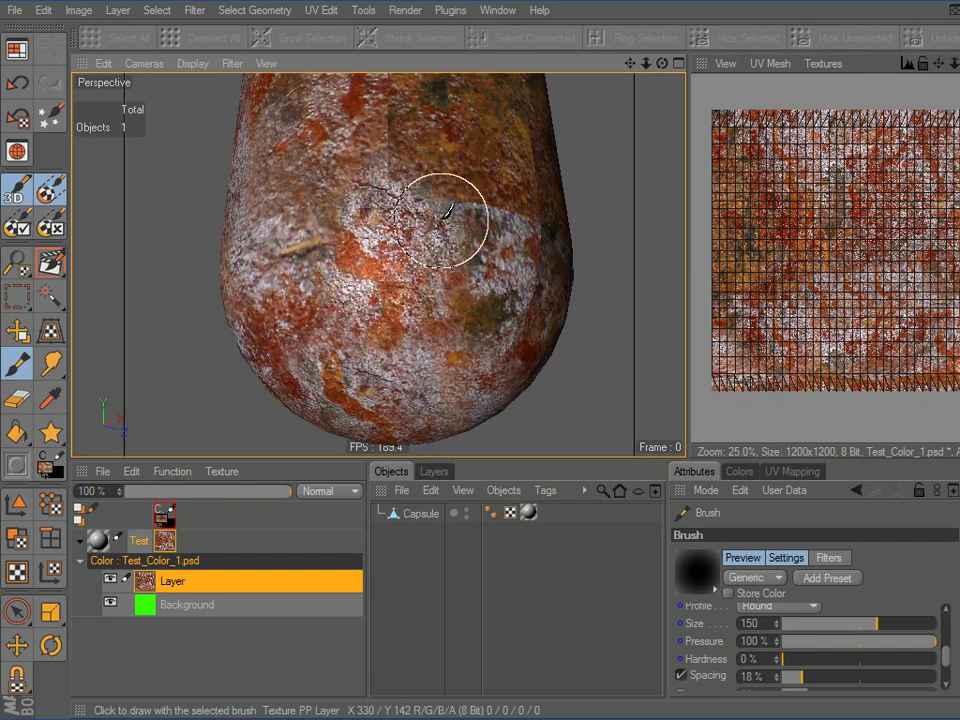
Continue painting rust up the vertical seam along the capsule's body to the upper cap.
alt+drag(333, 207, 437, 162)
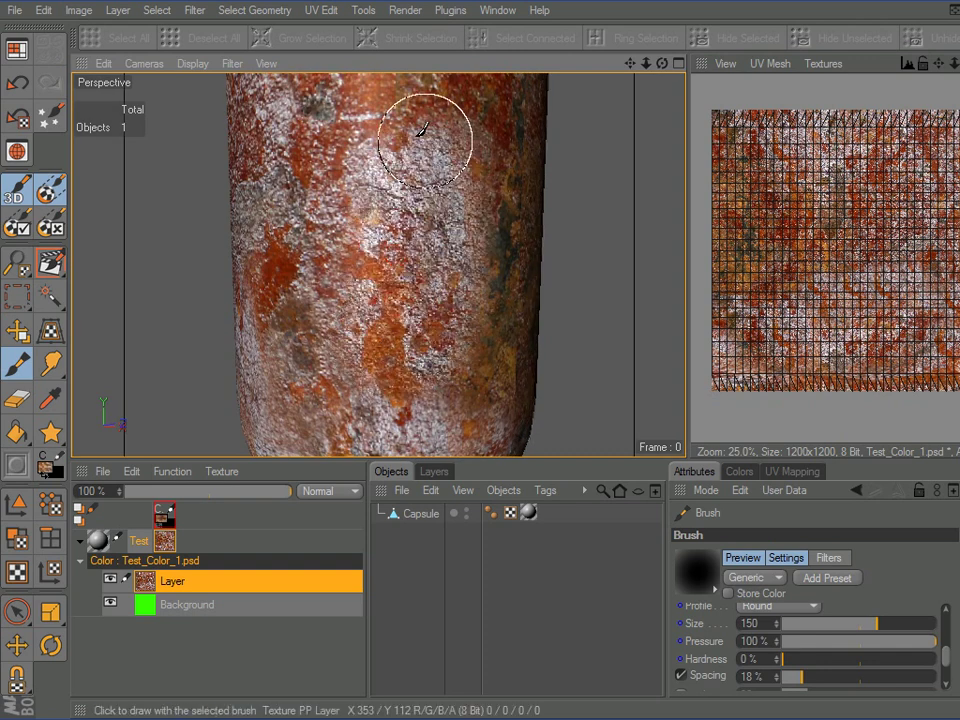
mouse_move(453, 211)
alt+mouse_down()
mouse_move(467, 354)
mouse_move(449, 219)
alt+mouse_up()
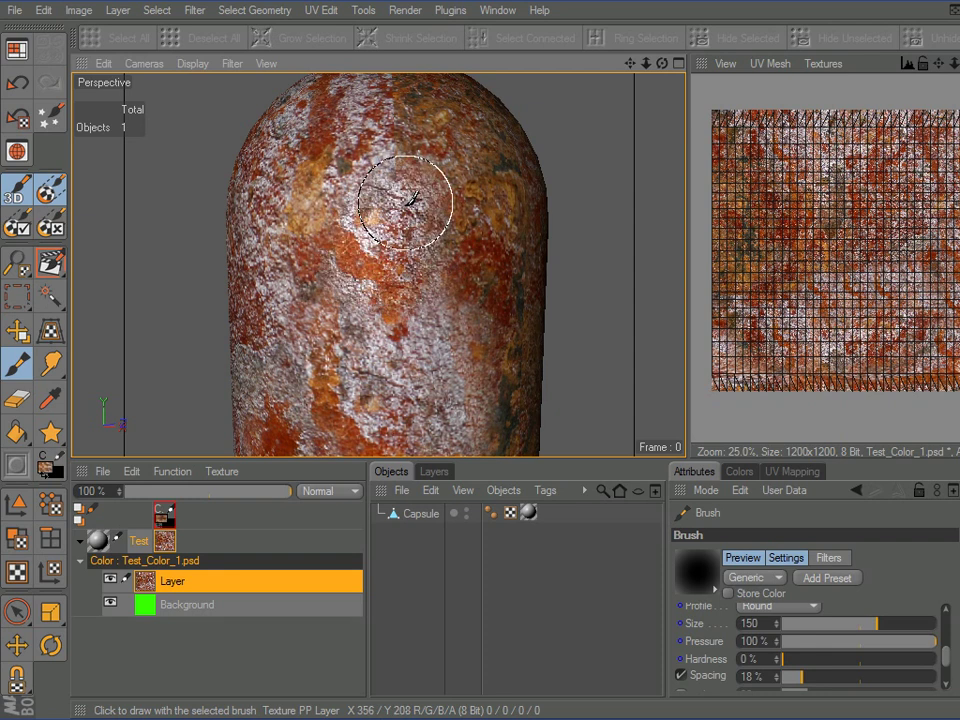
alt+drag(447, 263, 460, 292)
Paint rust over the pinched texture at the capsule's top pole.
scroll(458, 285, down, 3)
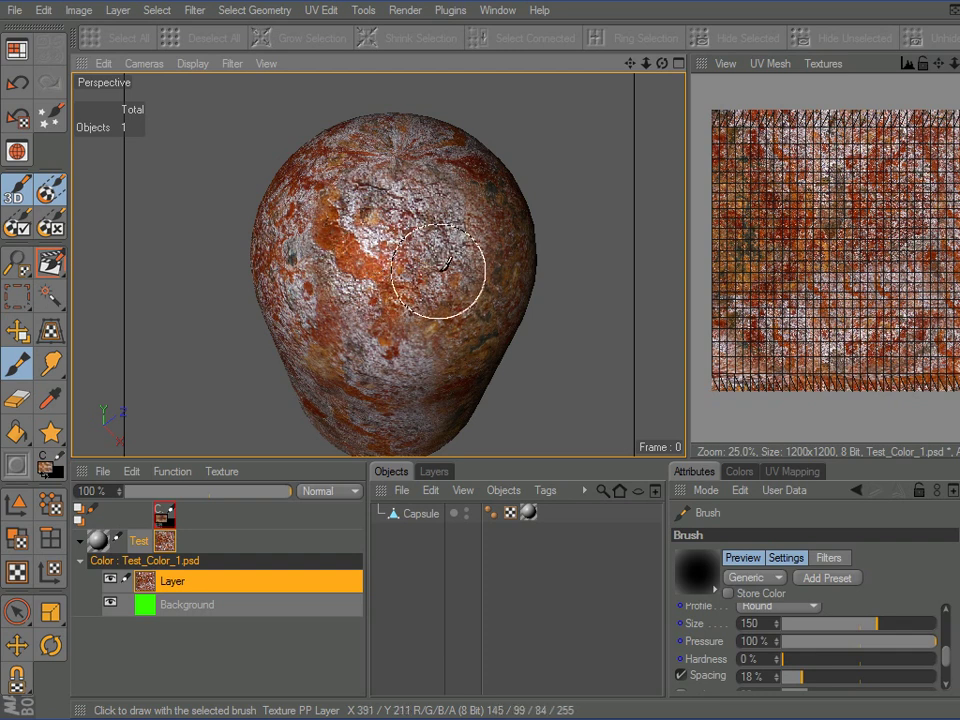
alt+drag(441, 265, 461, 347)
mouse_move(439, 268)
alt+mouse_down()
mouse_move(466, 350)
mouse_move(446, 268)
alt+mouse_up()
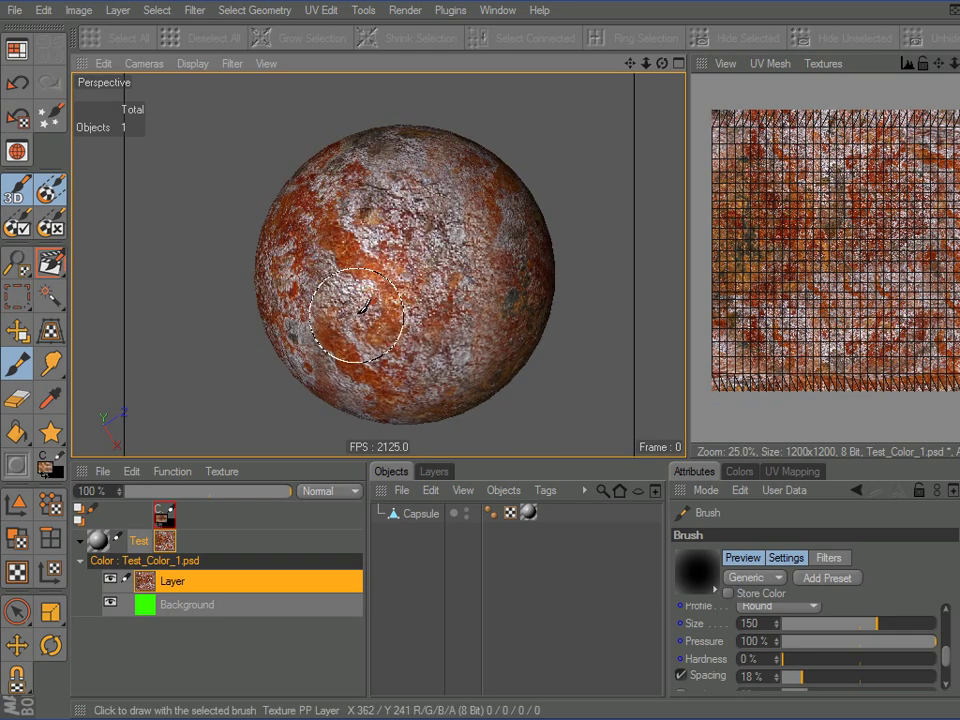
mouse_move(415, 322)
alt+mouse_down()
mouse_move(454, 343)
mouse_move(467, 336)
mouse_move(439, 364)
mouse_move(445, 373)
alt+mouse_up()
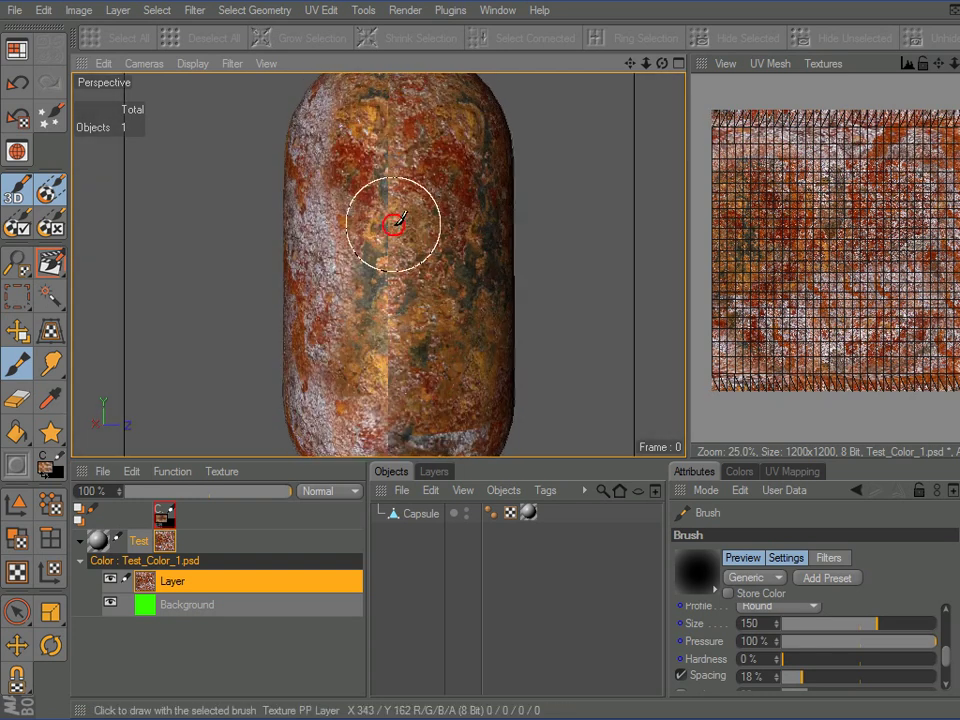
Paint over the vertical seam on the body and the remaining horizontal seam around the lower cap.
alt+middle_drag(465, 369, 470, 335)
alt+drag(461, 343, 410, 225)
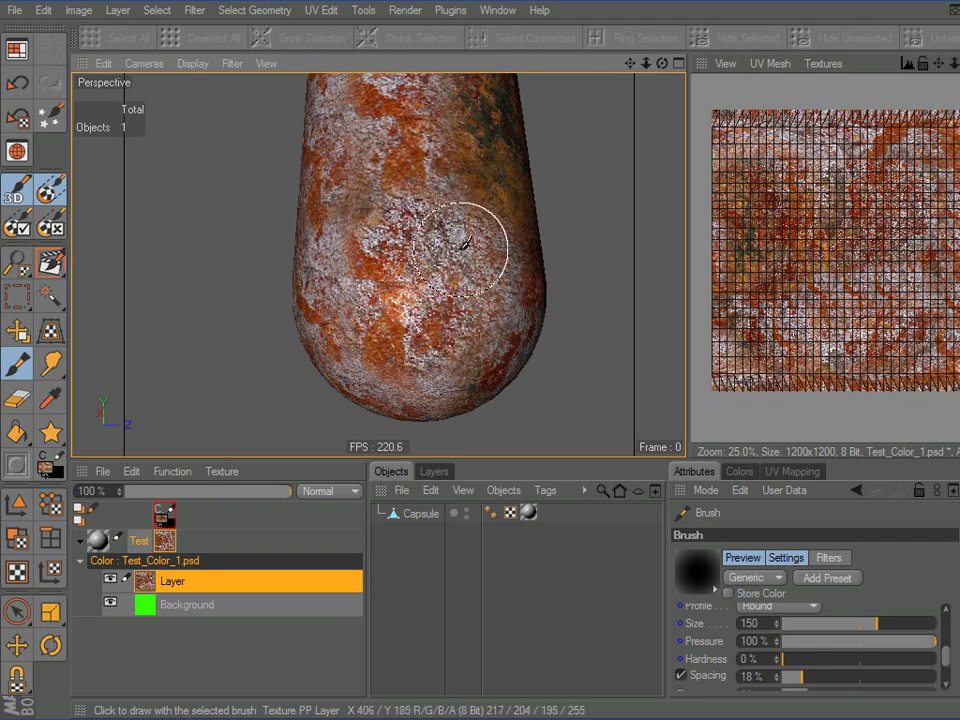
mouse_move(547, 235)
alt+mouse_down()
mouse_move(583, 231)
mouse_move(568, 253)
alt+mouse_up()
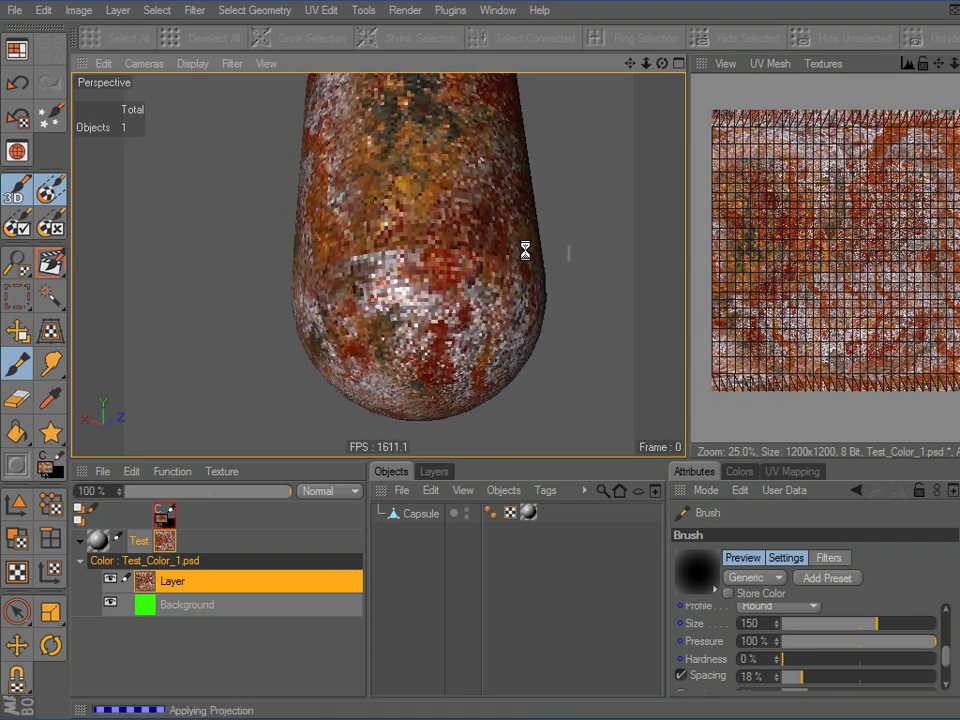
alt+drag(474, 343, 460, 240)
alt+drag(453, 287, 406, 290)
mouse_move(362, 204)
alt+mouse_down()
mouse_move(398, 226)
mouse_move(471, 347)
mouse_move(460, 288)
alt+mouse_up()
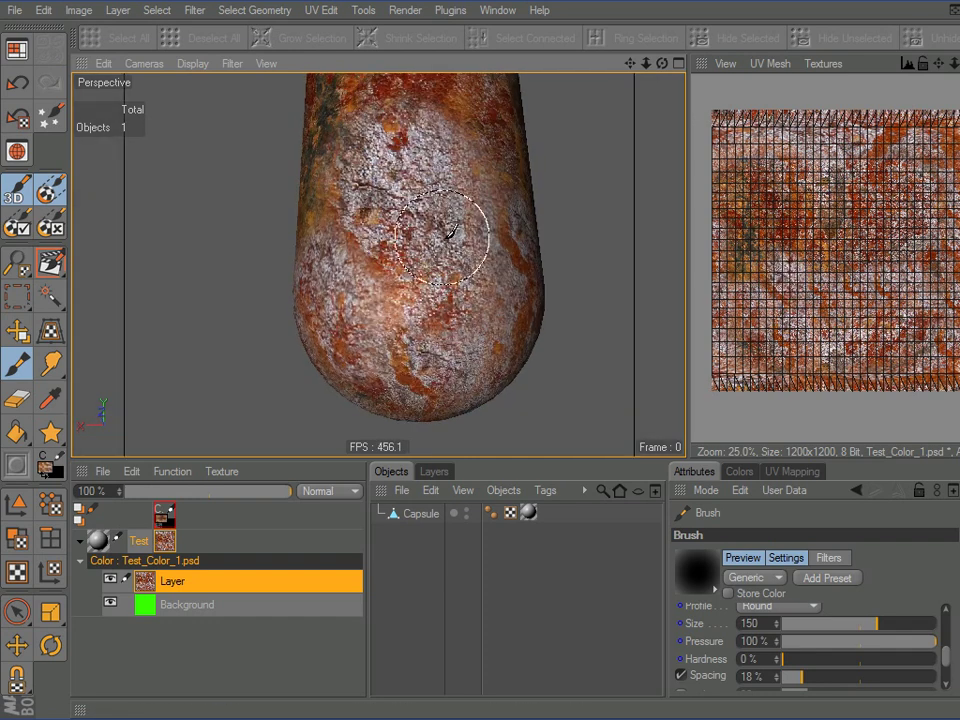
mouse_move(413, 280)
alt+mouse_down()
mouse_move(461, 161)
mouse_move(467, 356)
mouse_move(461, 165)
mouse_move(456, 360)
mouse_move(462, 220)
alt+mouse_up()
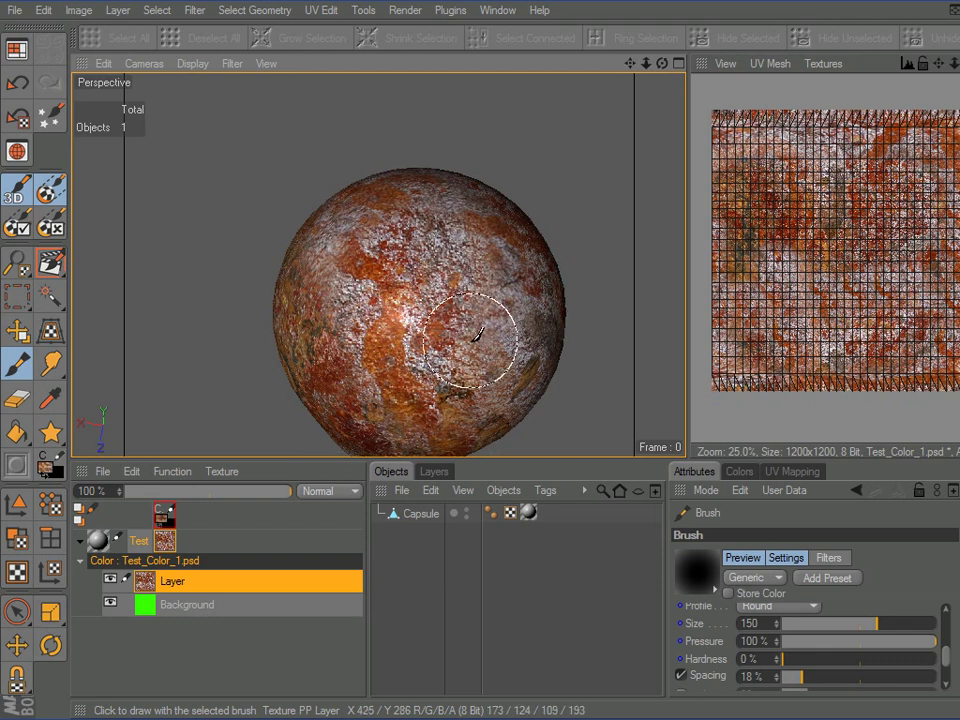
alt+drag(482, 332, 484, 321)
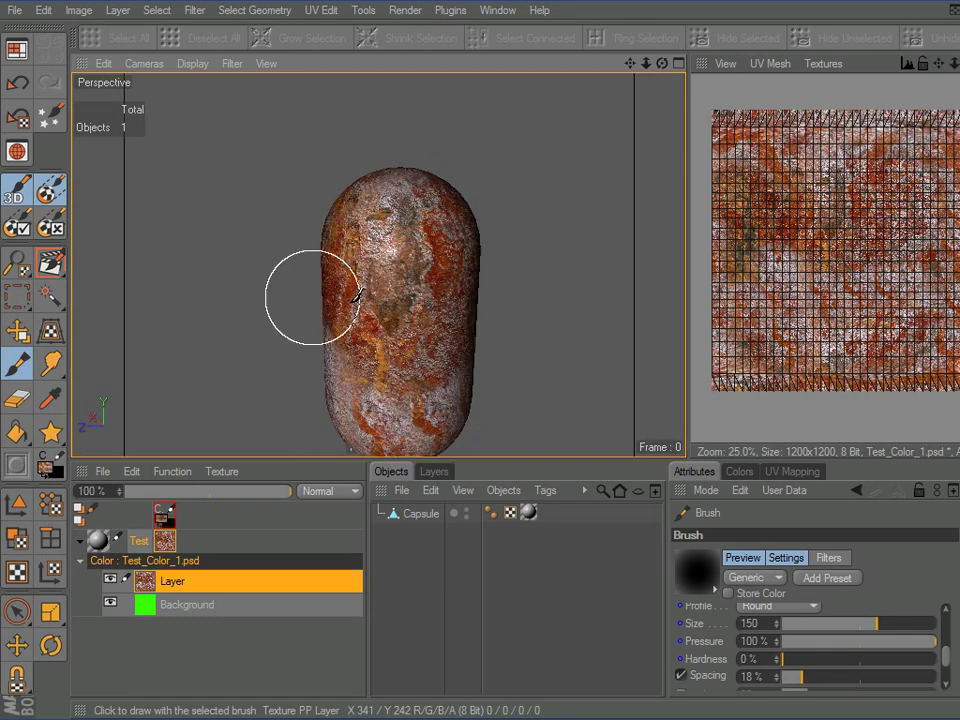
Turn off projection painting and inspect the capsule's painted seams and poles from several sides.
click(57, 196)
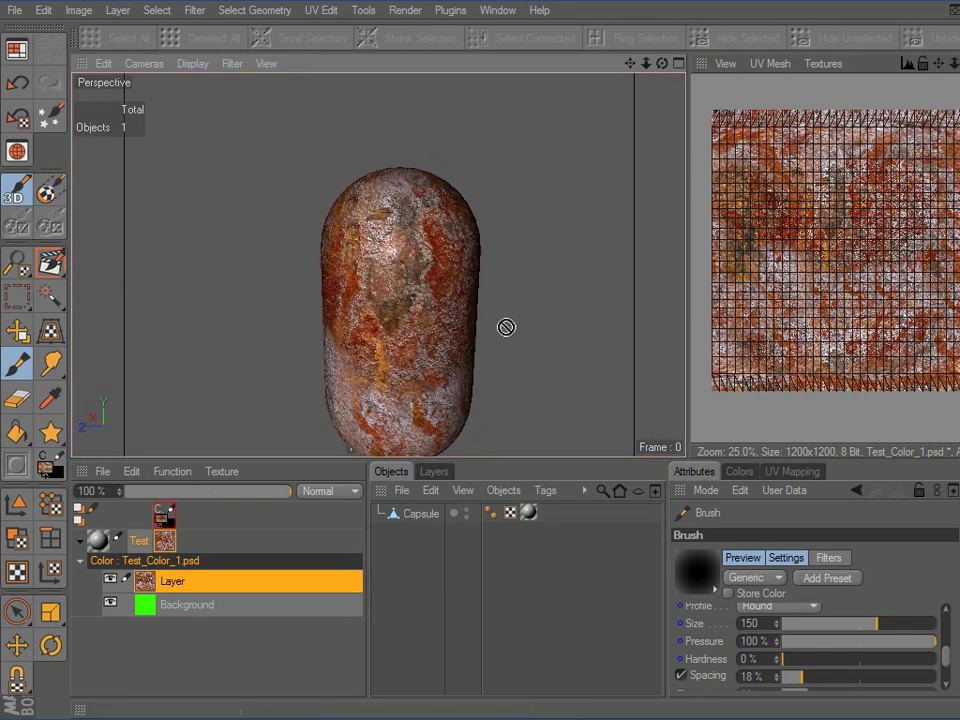
scroll(506, 327, up, 5)
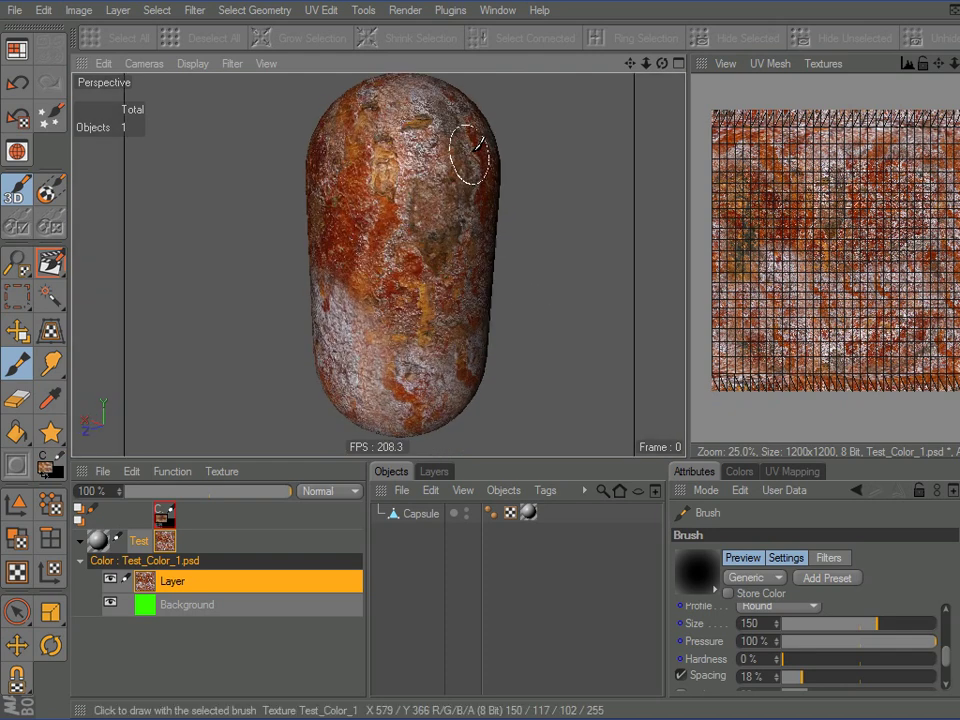
alt+drag(512, 261, 567, 336)
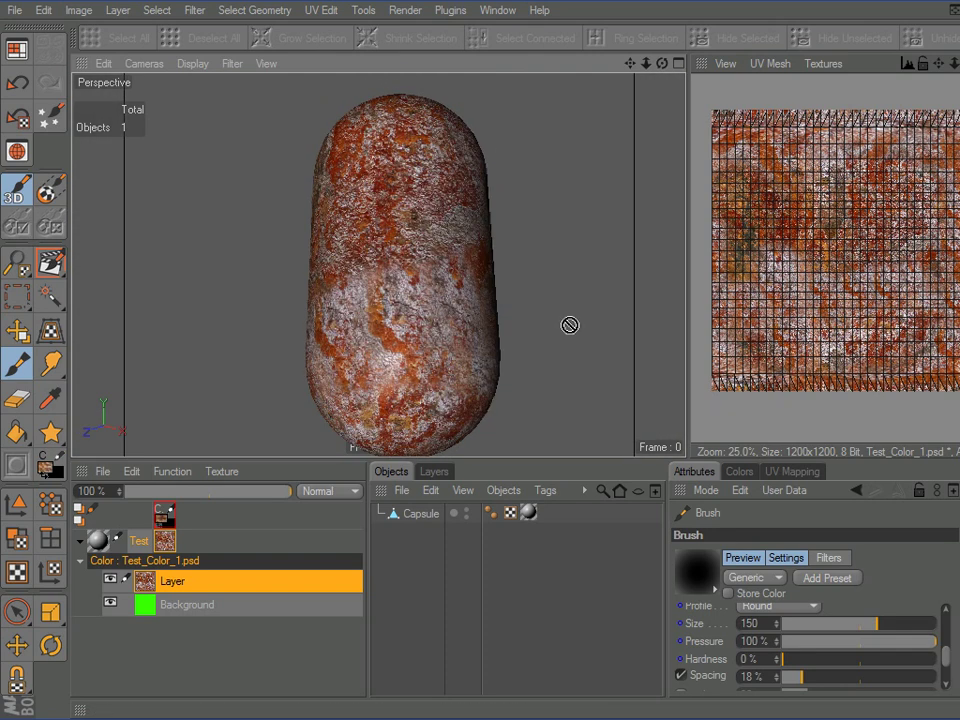
alt+drag(530, 297, 506, 199)
mouse_move(512, 328)
alt+mouse_down()
mouse_move(531, 354)
mouse_move(489, 306)
mouse_move(439, 390)
mouse_move(462, 213)
mouse_move(504, 285)
mouse_move(461, 343)
mouse_move(462, 287)
mouse_move(467, 392)
mouse_move(476, 330)
alt+mouse_up()
alt+drag(476, 257, 430, 290)
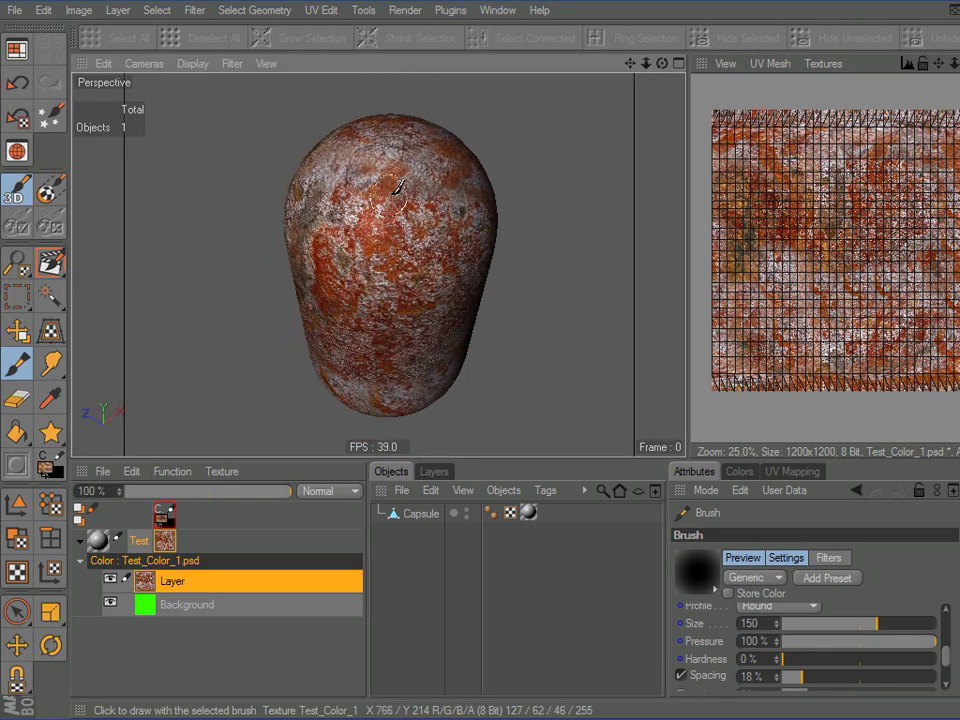
Browse the brush presets and close them without choosing one.
click(716, 592)
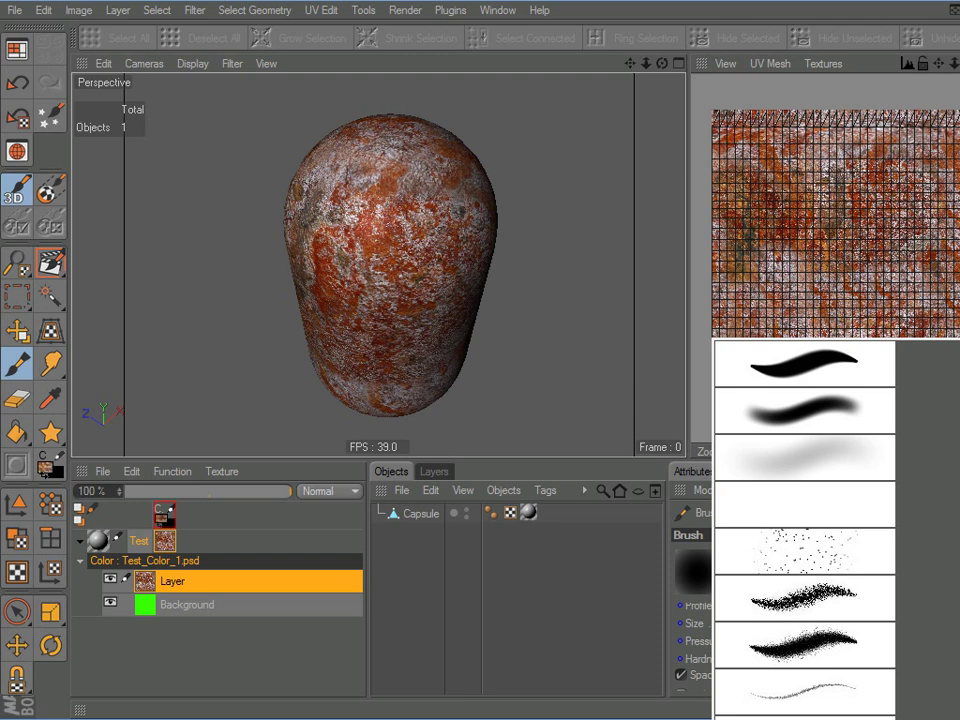
scroll(805, 530, down, 10)
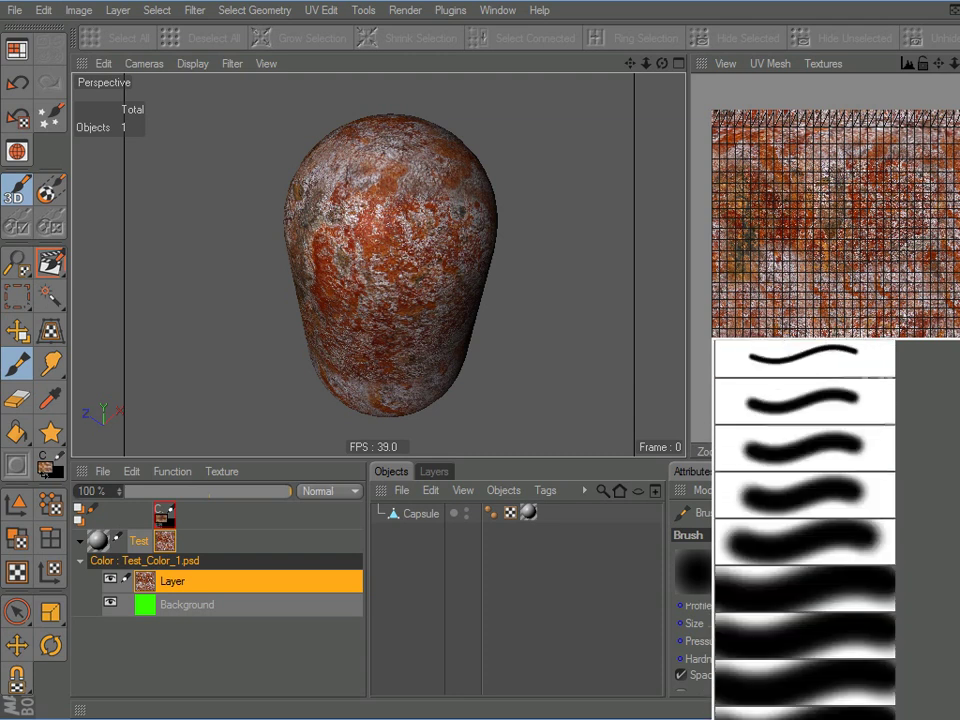
scroll(805, 530, down, 10)
scroll(805, 530, down, 8)
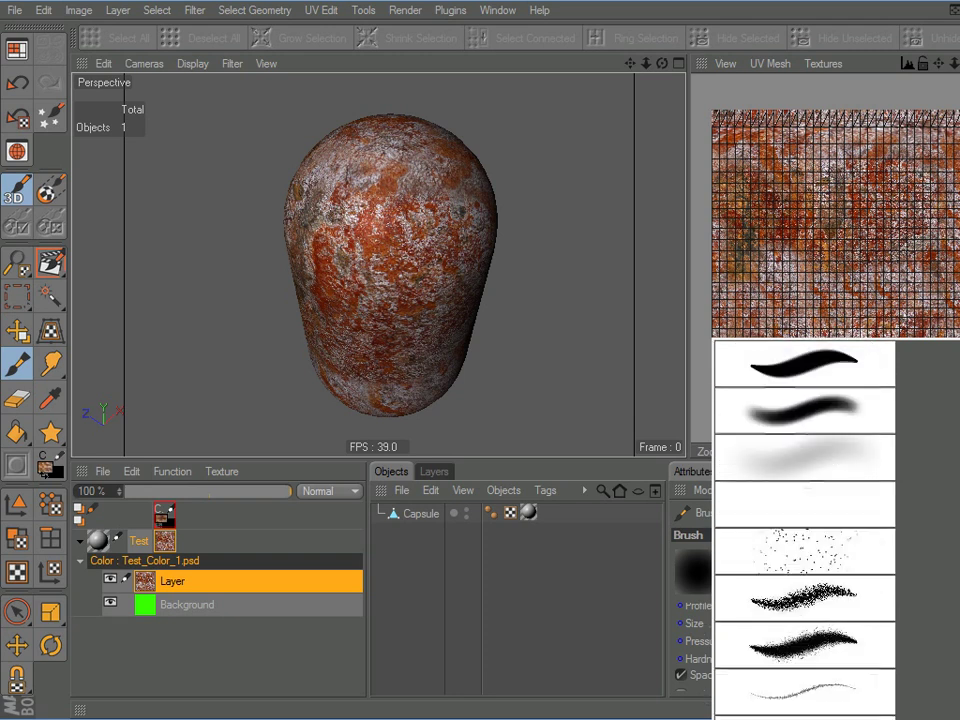
key(Escape)
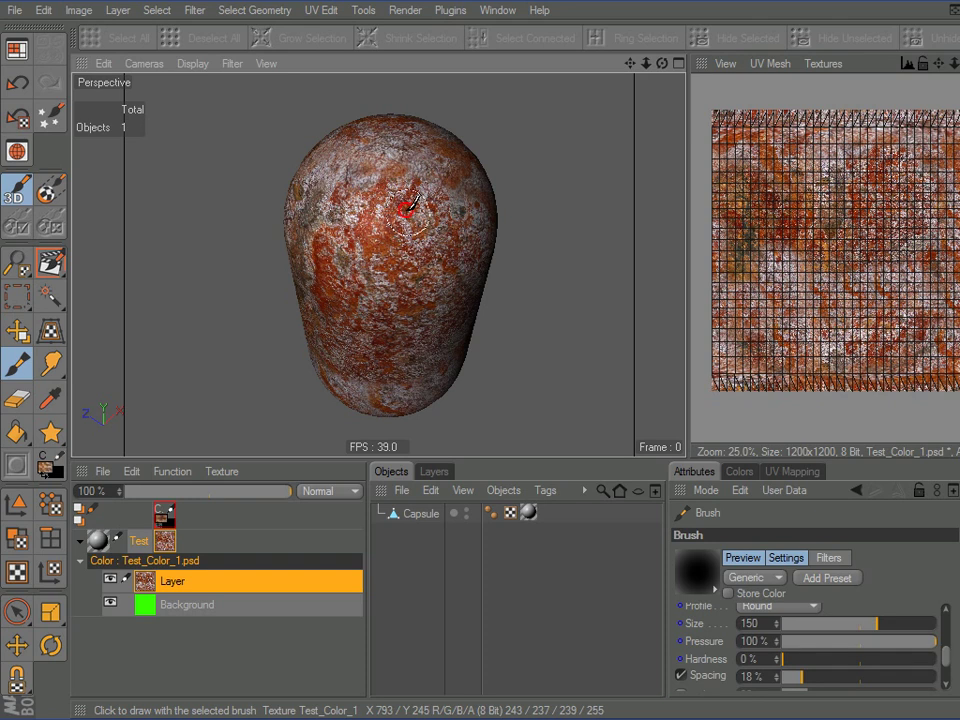
Add a new empty layer above the painted rust layer in the Test_Color_1.psd texture.
scroll(384, 220, down, 1)
scroll(385, 222, up, 1)
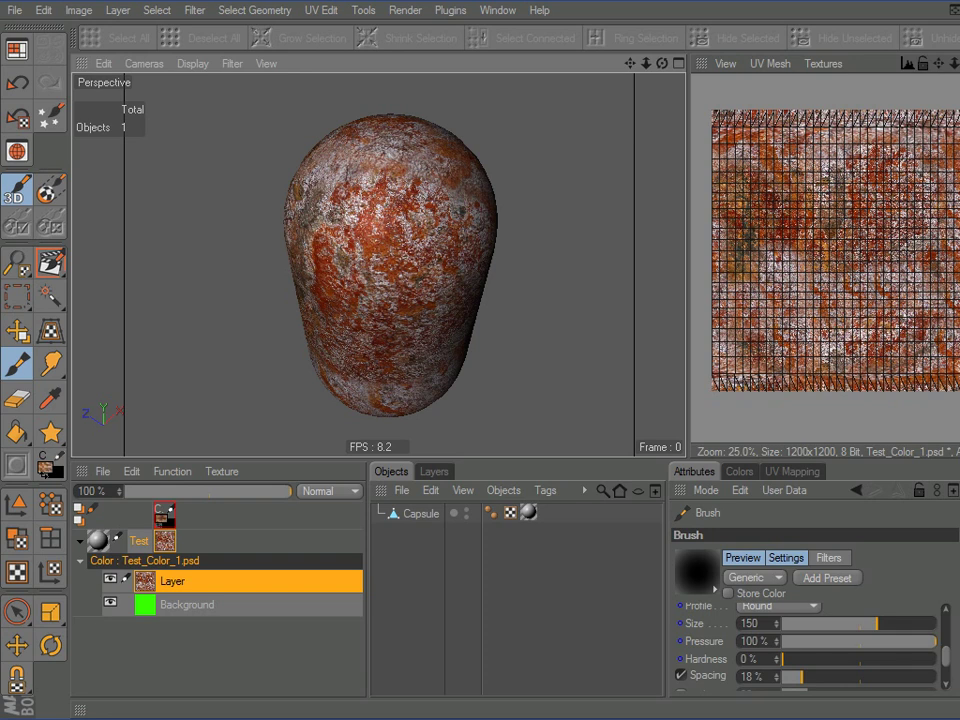
mouse_move(464, 347)
alt+mouse_down()
mouse_move(343, 364)
mouse_move(353, 358)
mouse_move(300, 335)
mouse_move(374, 306)
mouse_move(386, 260)
mouse_move(470, 349)
mouse_move(332, 336)
alt+mouse_up()
alt+right_drag(410, 301, 467, 350)
alt+right_drag(418, 325, 467, 351)
alt+middle_drag(467, 351, 447, 355)
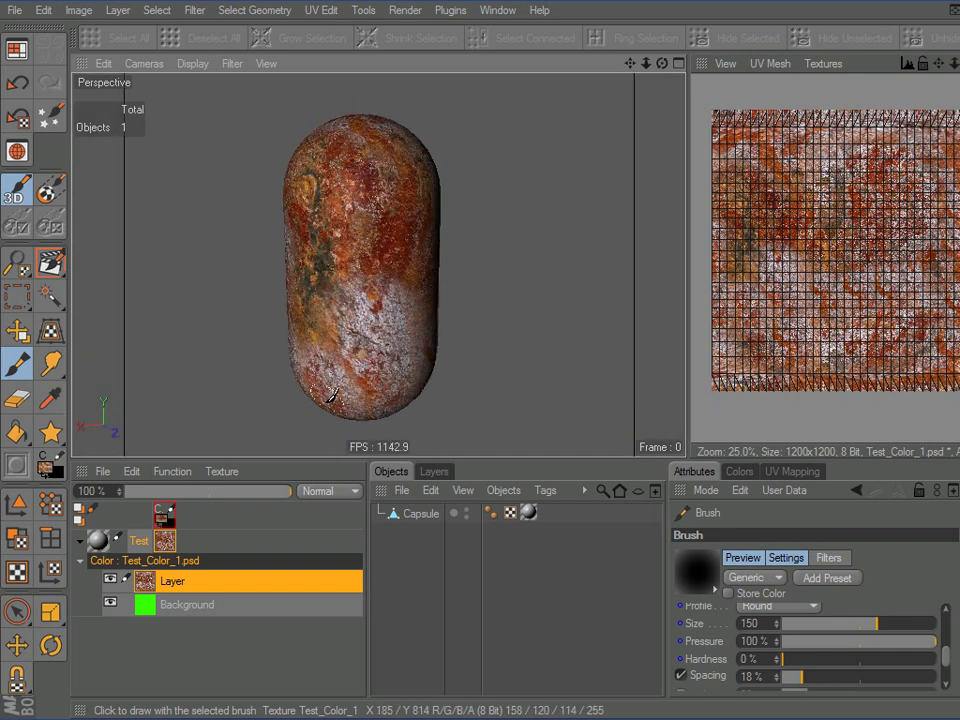
right_click(217, 581)
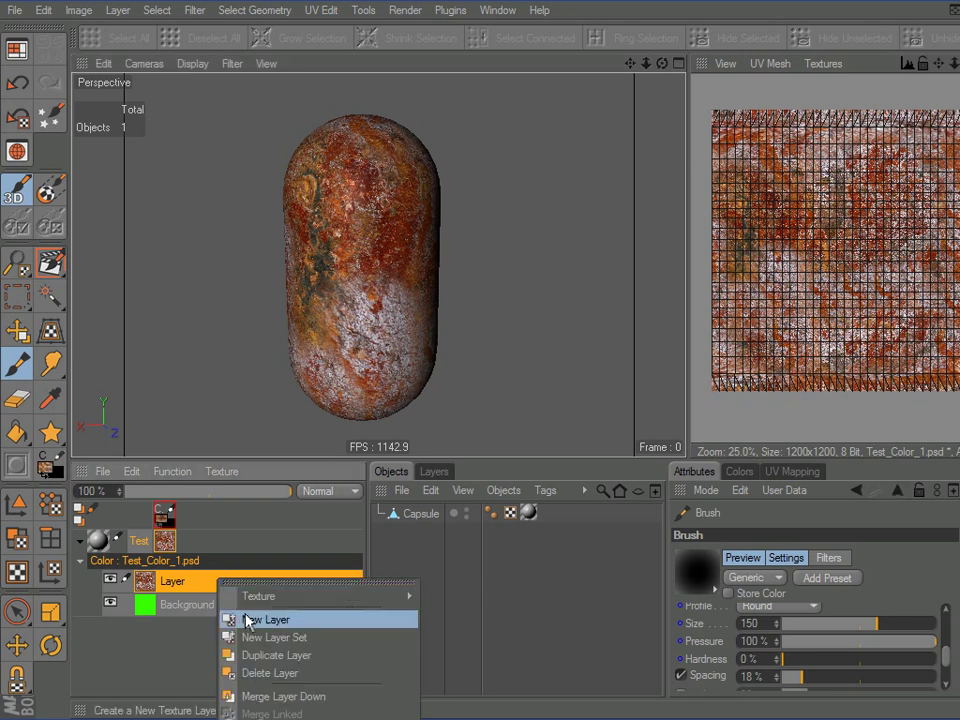
click(265, 620)
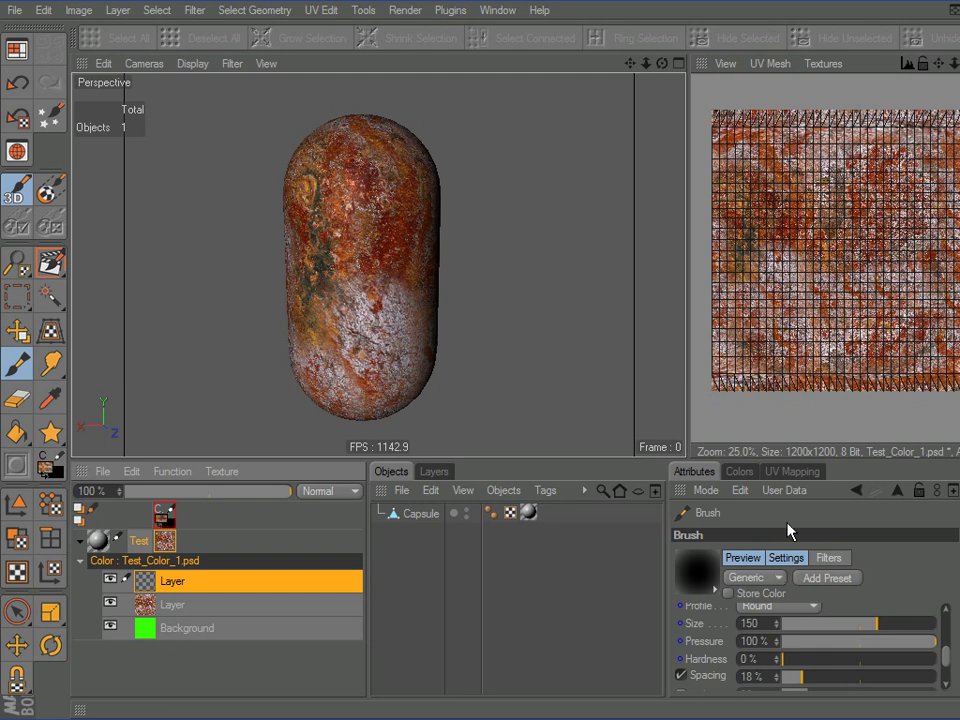
Browse the pattern folder as thumbnails, preview metal_rust in Windows Picture and Fax Viewer, and load it as the paint texture.
click(740, 472)
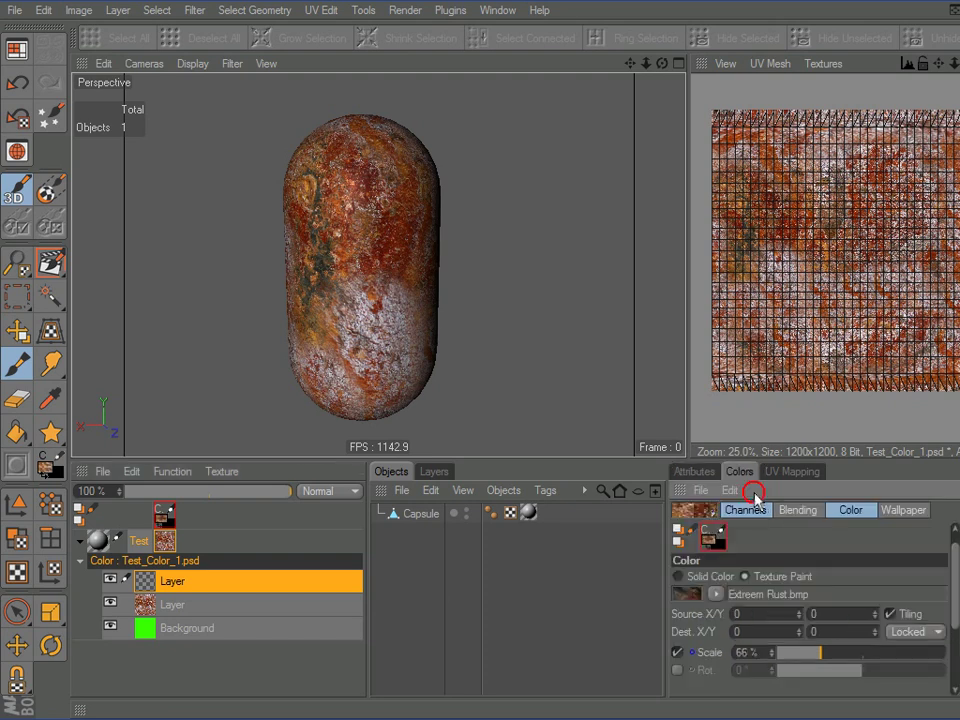
click(722, 594)
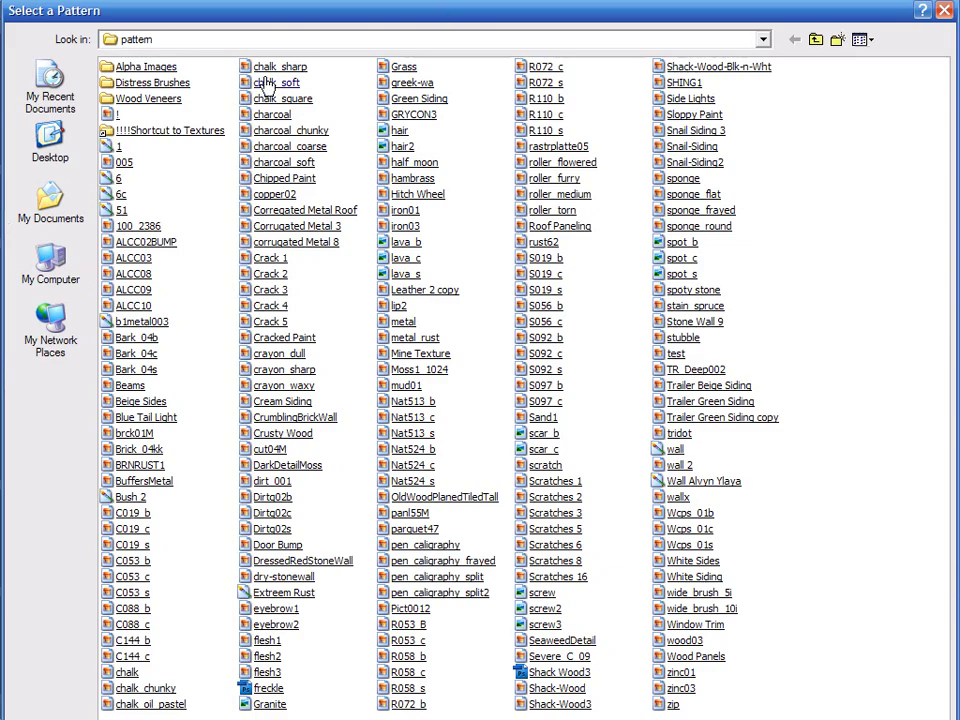
click(872, 41)
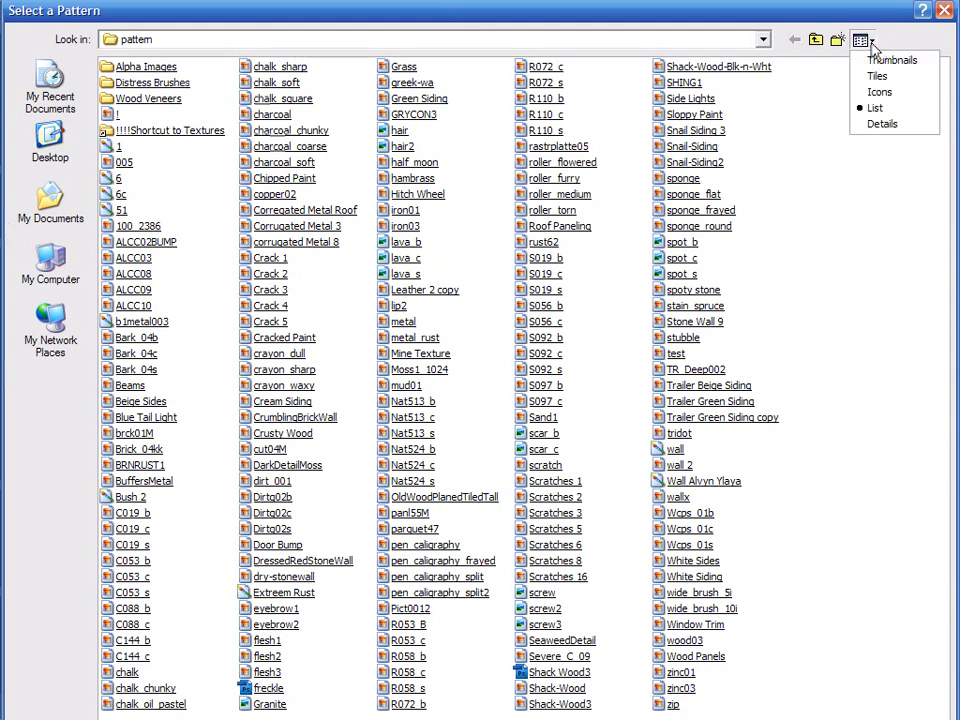
click(907, 60)
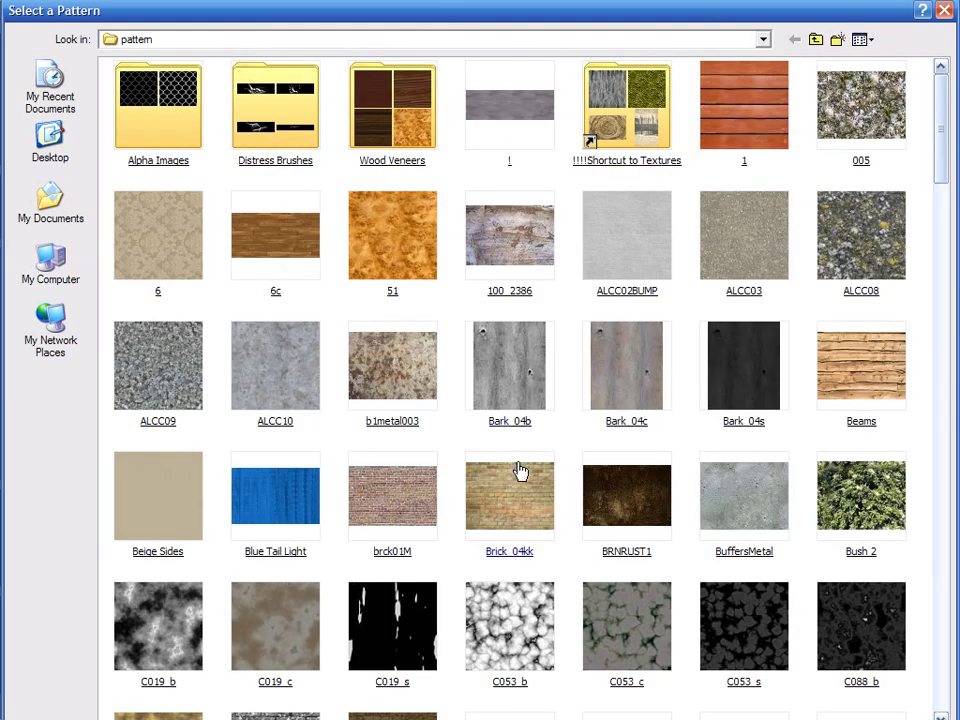
scroll(925, 298, down, 3)
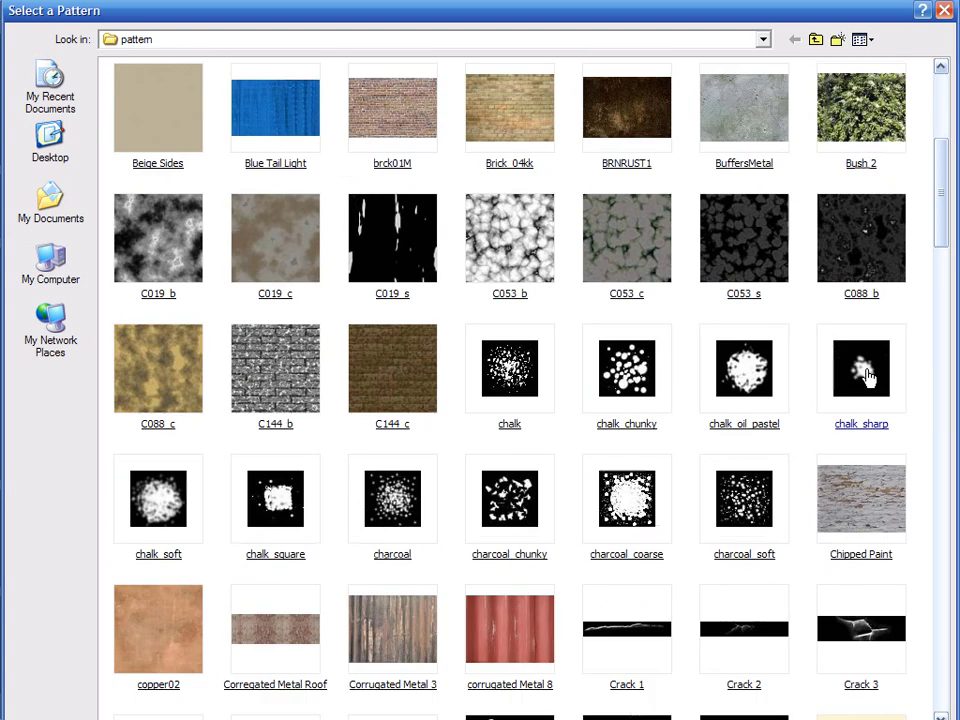
click(868, 378)
scroll(868, 378, down, 6)
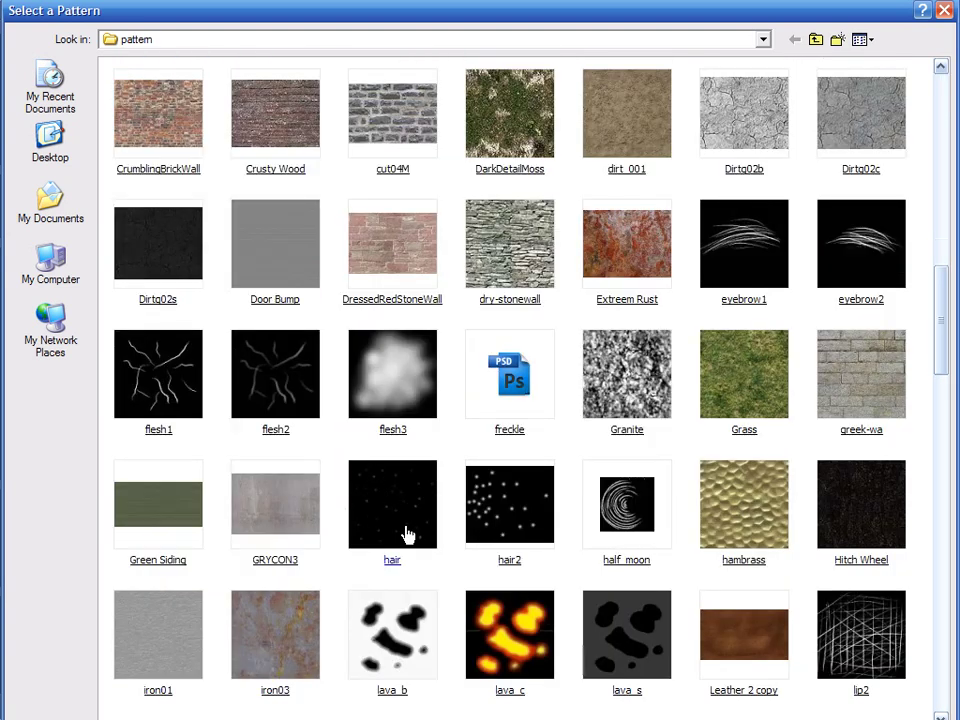
scroll(426, 514, down, 3)
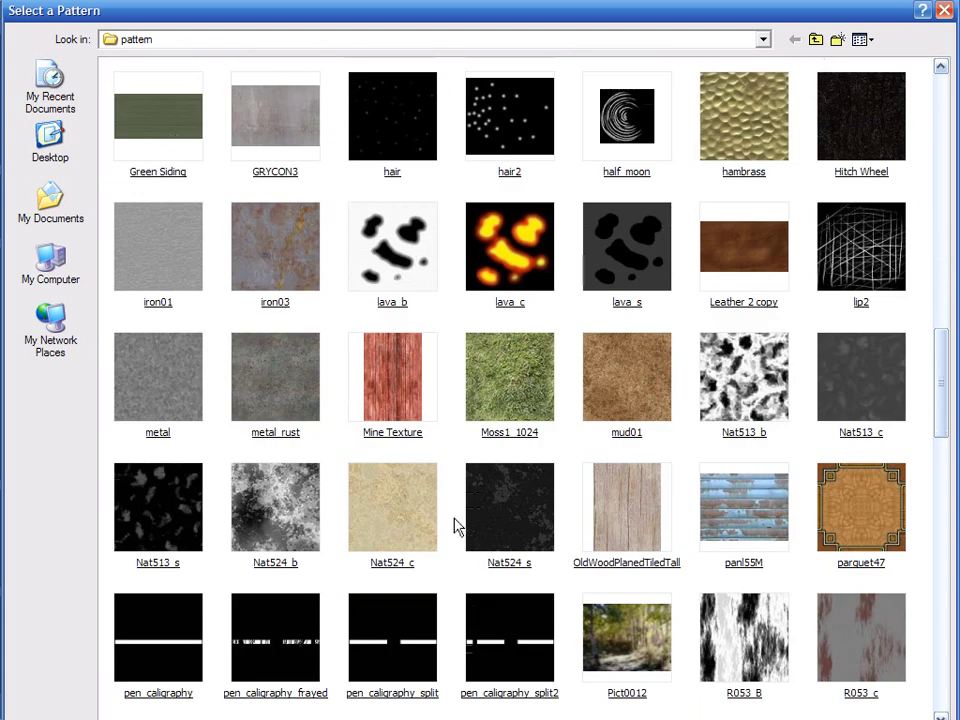
click(293, 394)
right_click(293, 390)
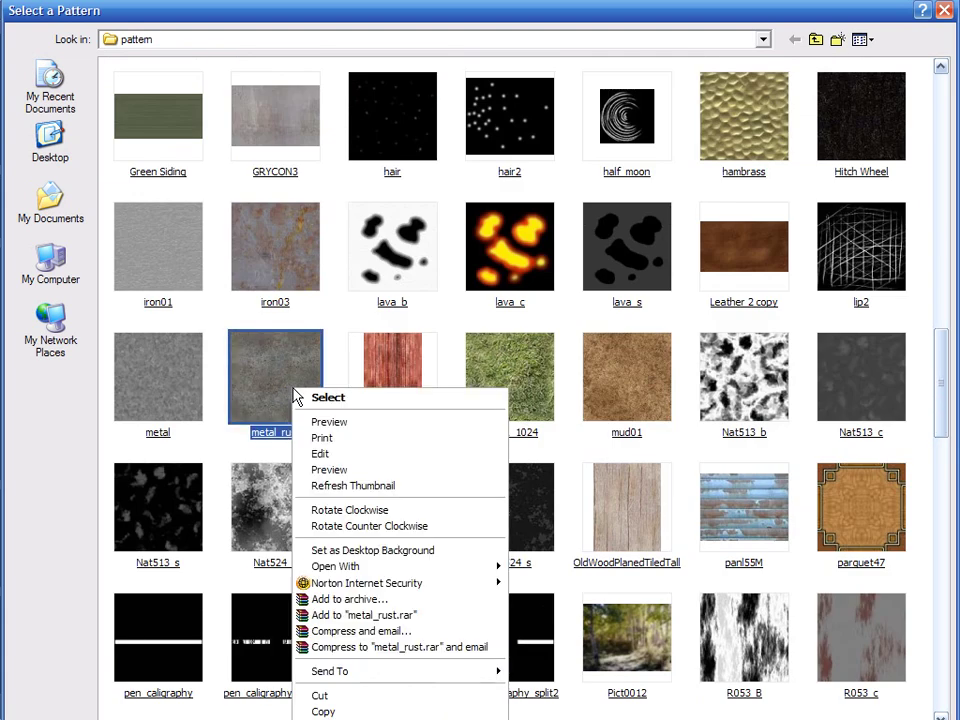
mouse_move(495, 564)
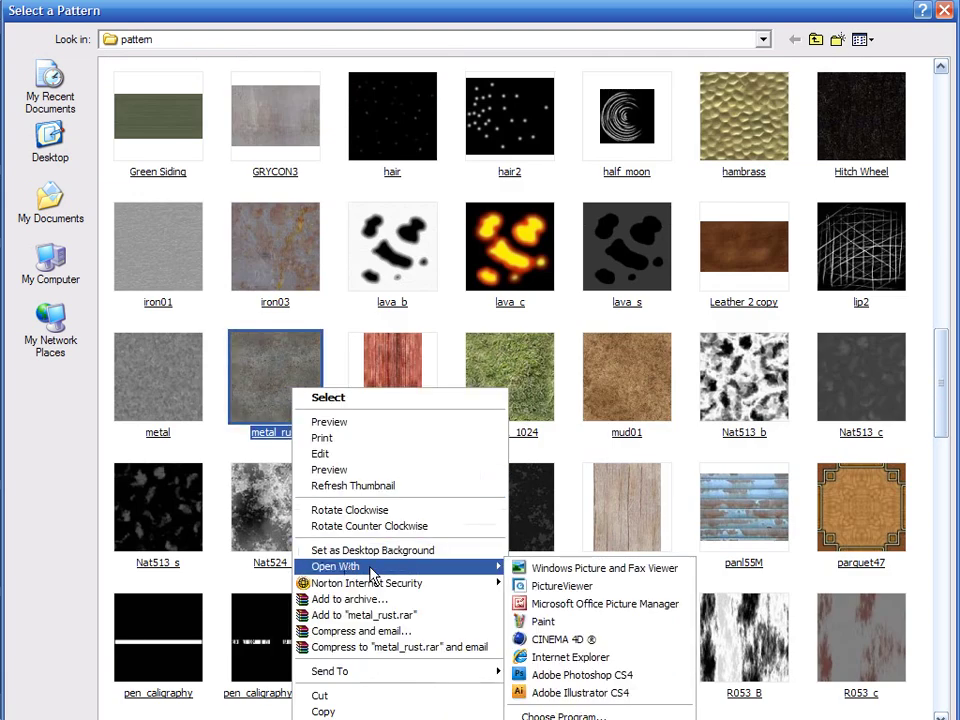
click(590, 570)
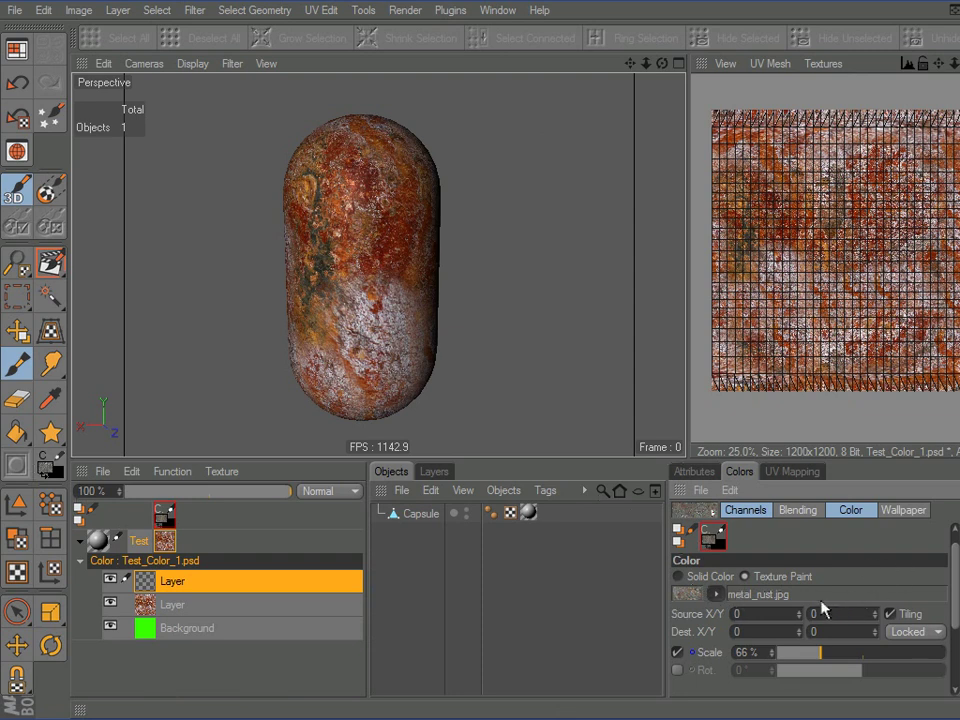
Load the Extreem Rust pattern as the paint texture, choosing it from the pattern folder's thumbnails.
click(716, 594)
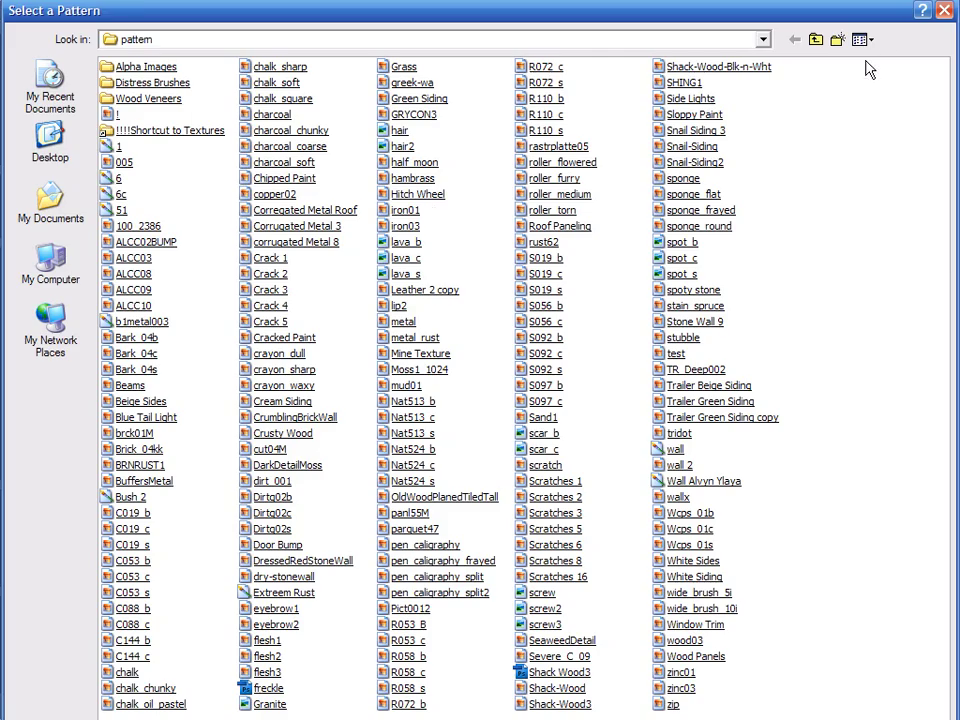
click(868, 39)
click(896, 43)
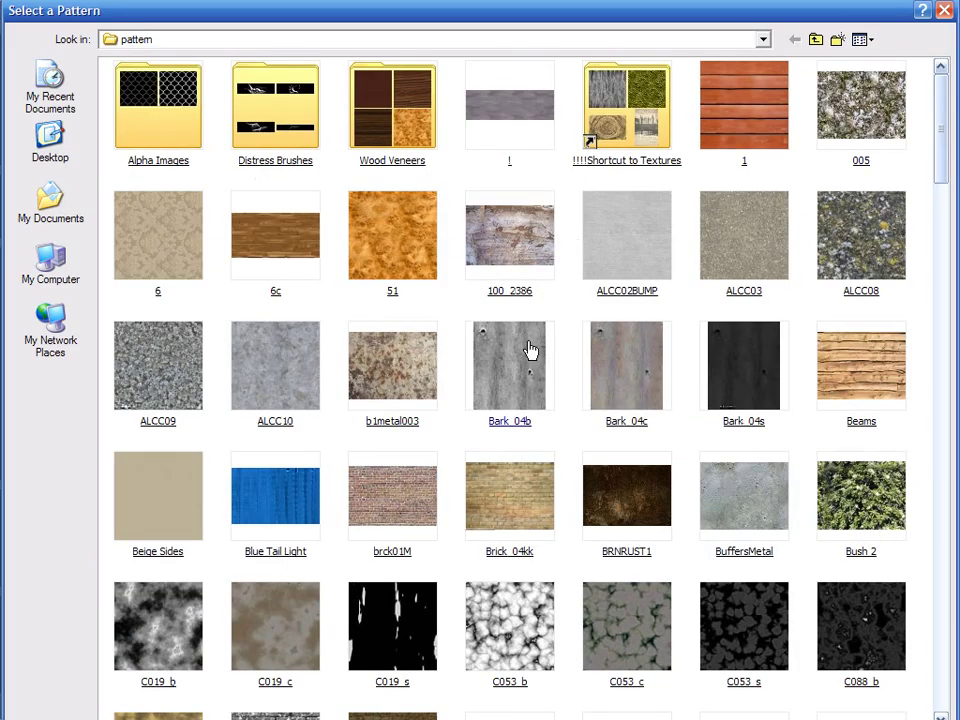
click(797, 311)
scroll(797, 321, down, 9)
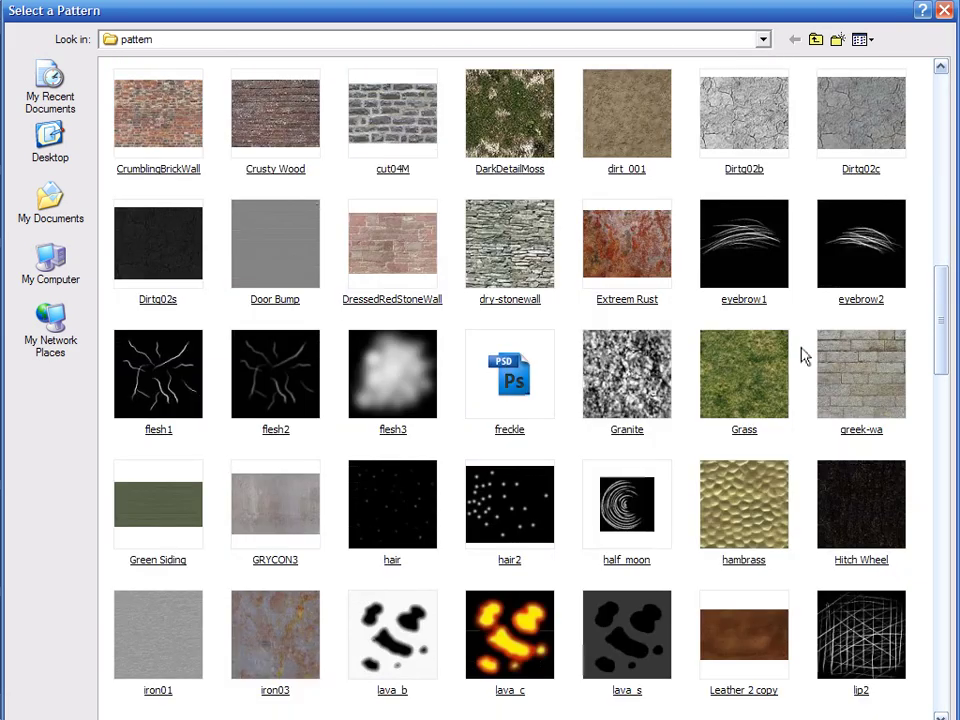
click(622, 275)
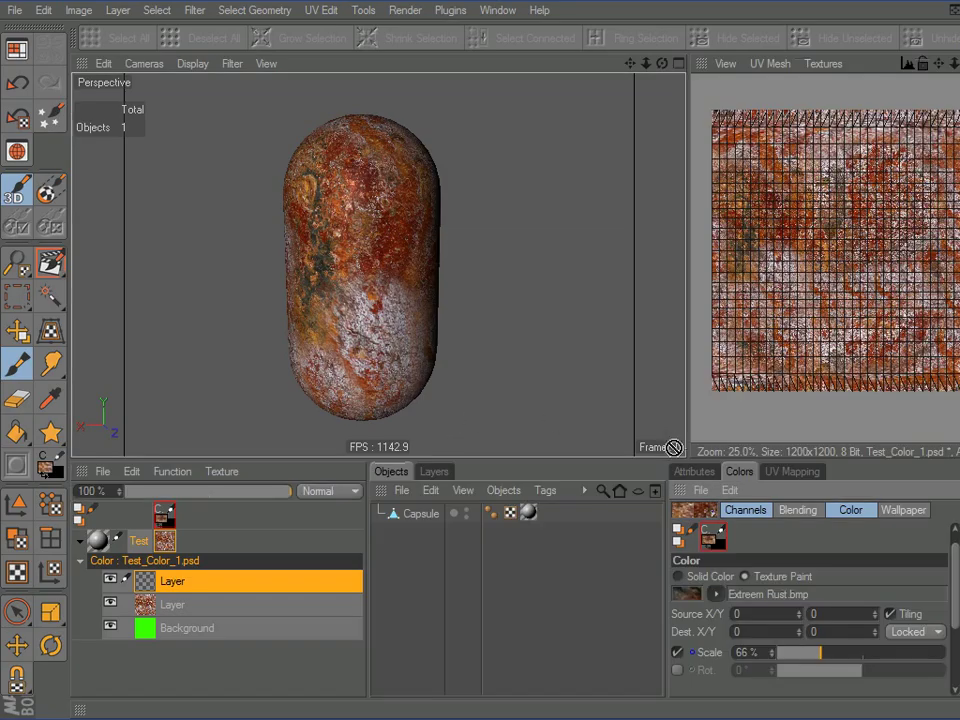
Enlarge the texture view and set the brush to 100% hardness and a size of 900.
drag(688, 272, 516, 272)
click(706, 472)
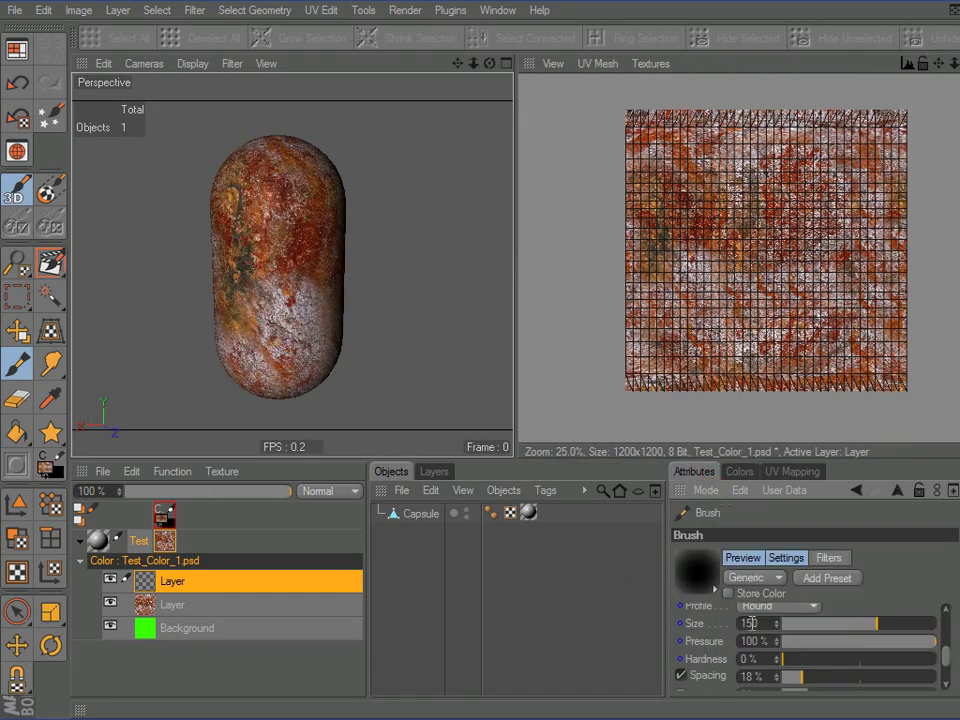
drag(786, 662, 936, 660)
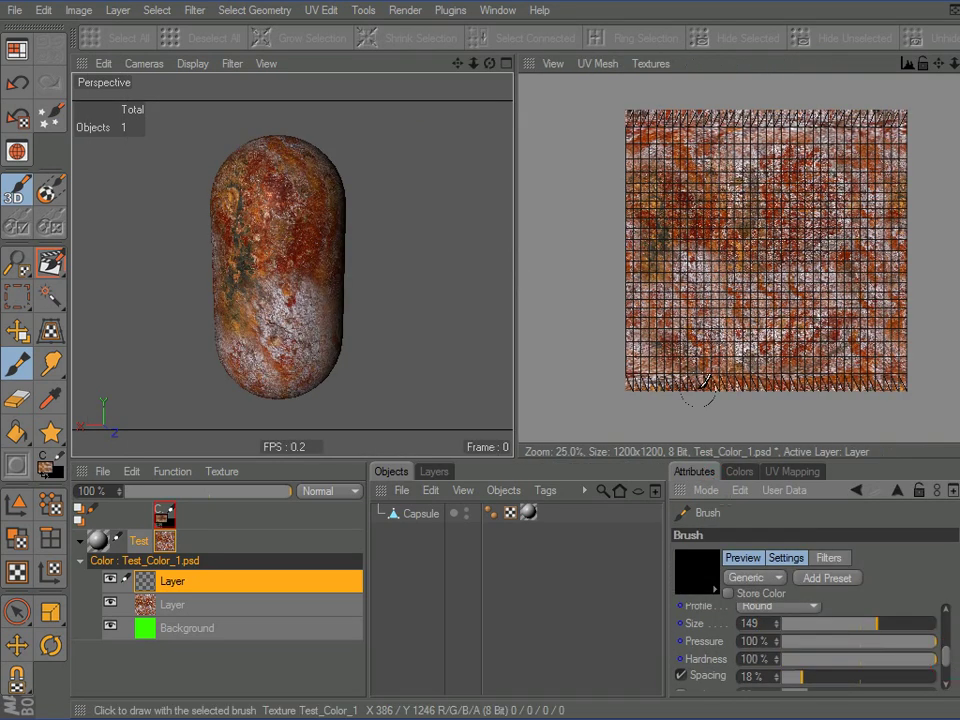
middle_drag(703, 240, 695, 240)
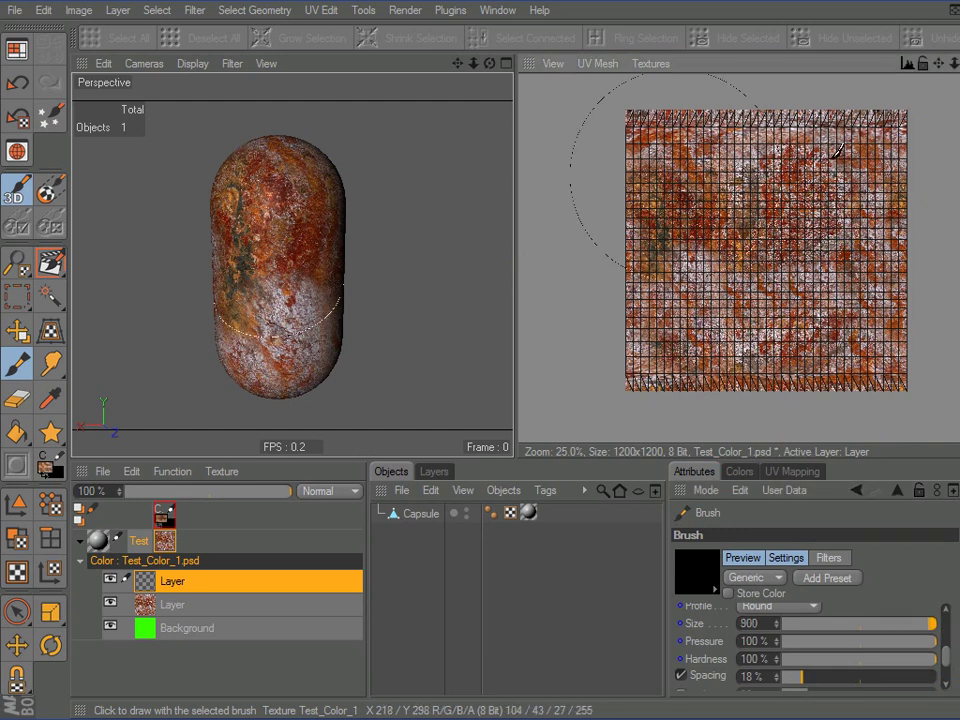
Paint the whole texture map with the rust pattern on the new layer and hide the UV mesh.
click(675, 179)
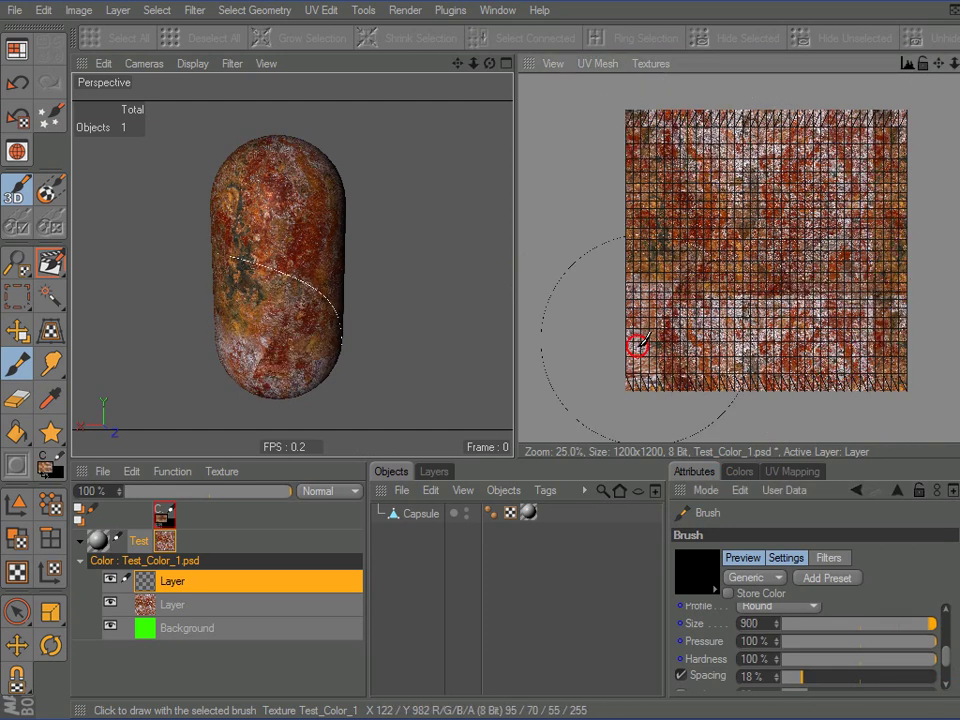
click(598, 64)
click(622, 90)
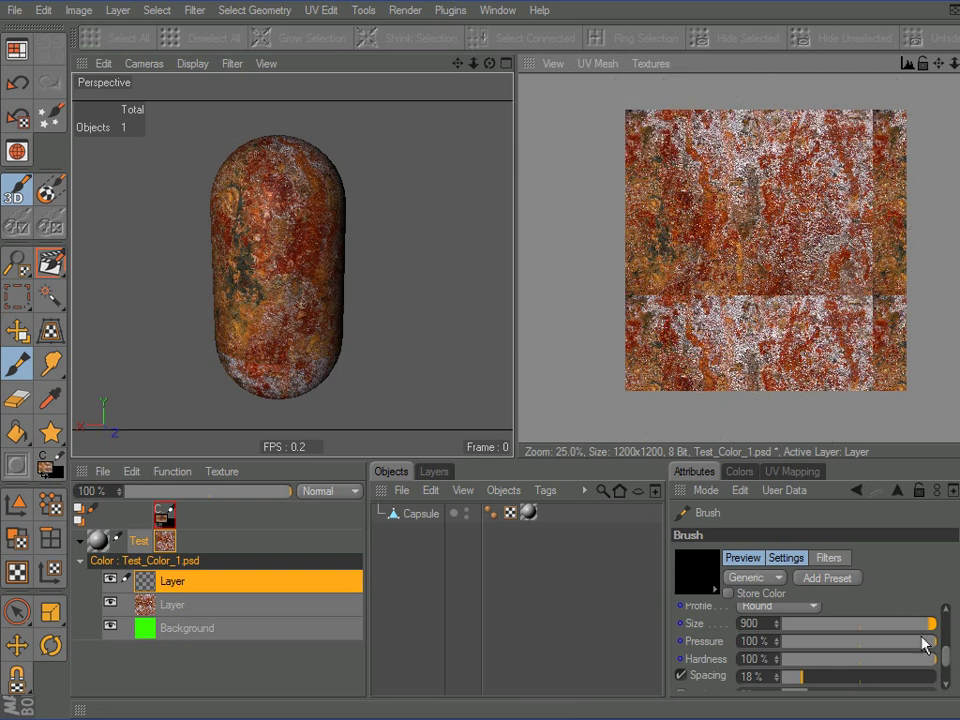
Set the paint texture's horizontal source offset to 126 and repaint the texture map with the shifted rust.
scroll(952, 652, down, 3)
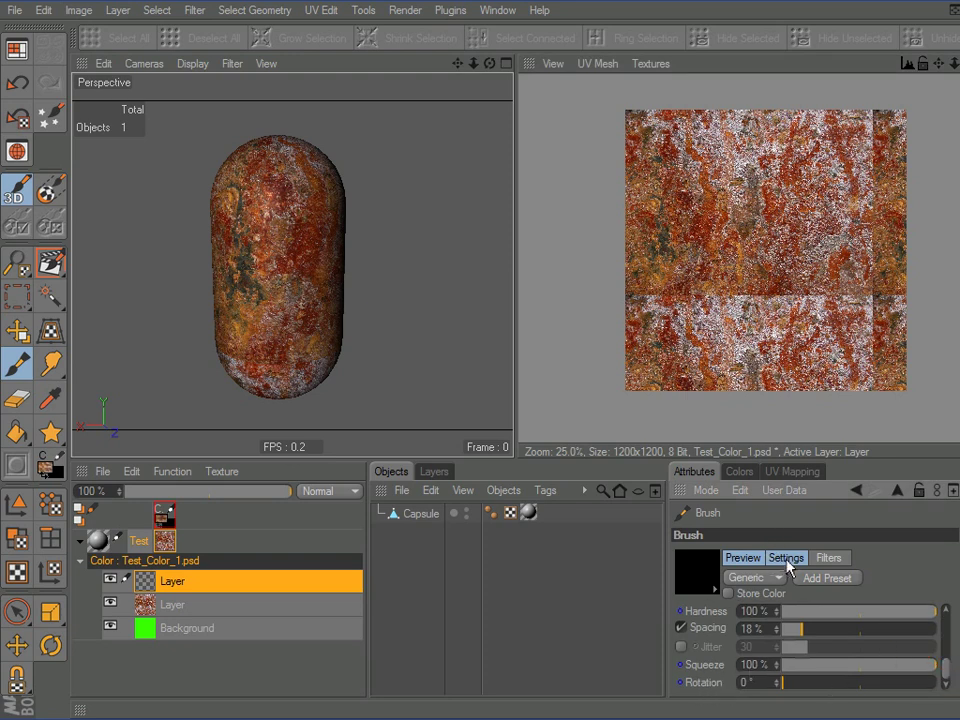
click(742, 472)
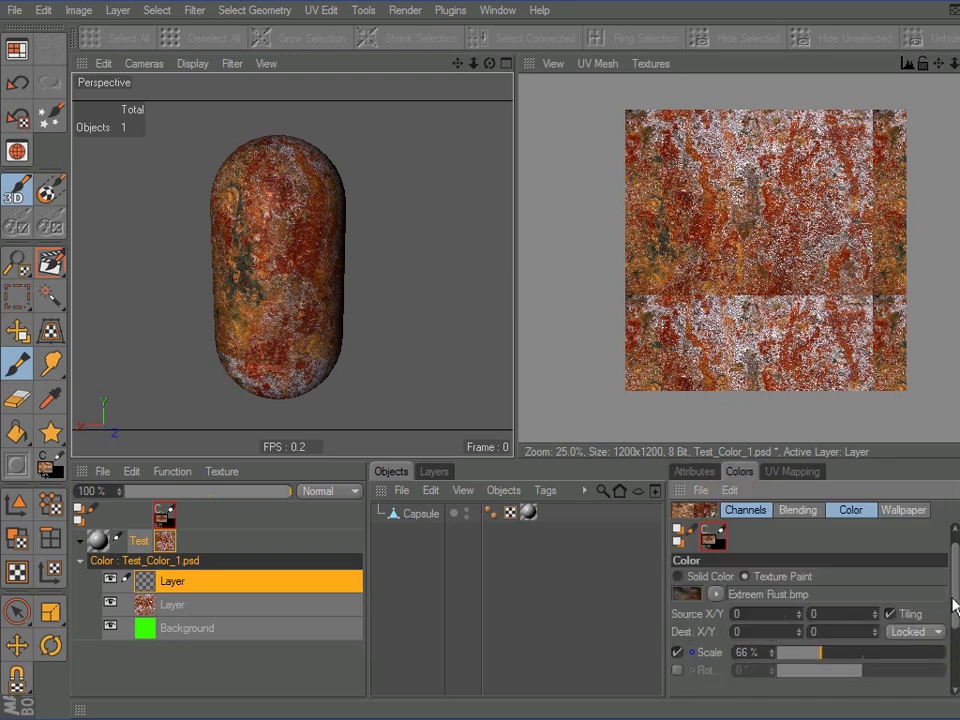
drag(957, 598, 953, 551)
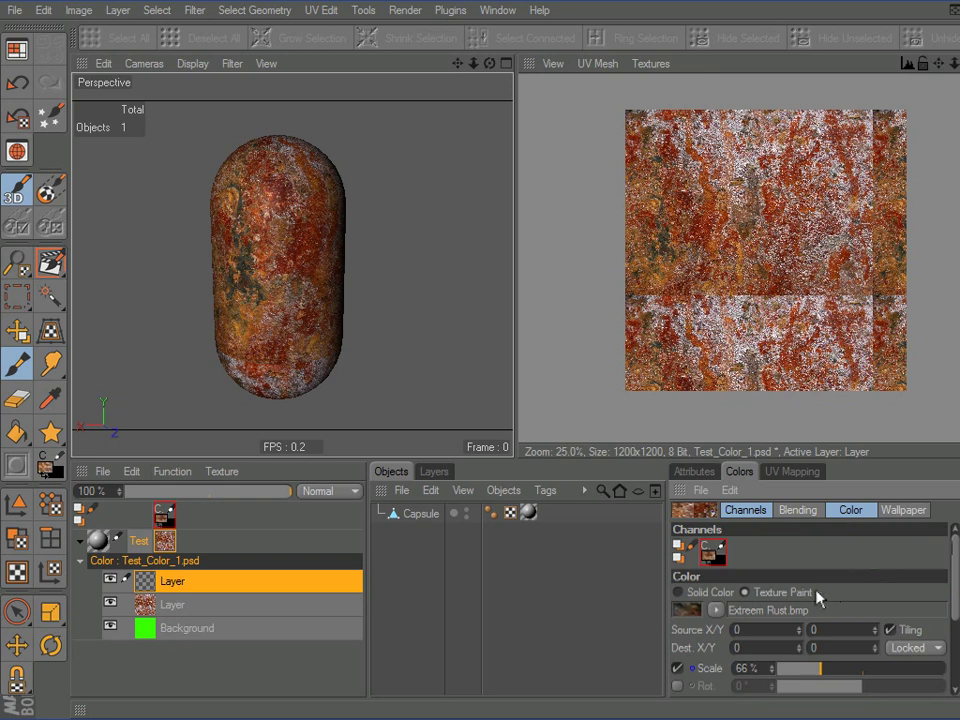
mouse_move(957, 572)
mouse_down()
mouse_move(957, 598)
mouse_move(957, 586)
mouse_up()
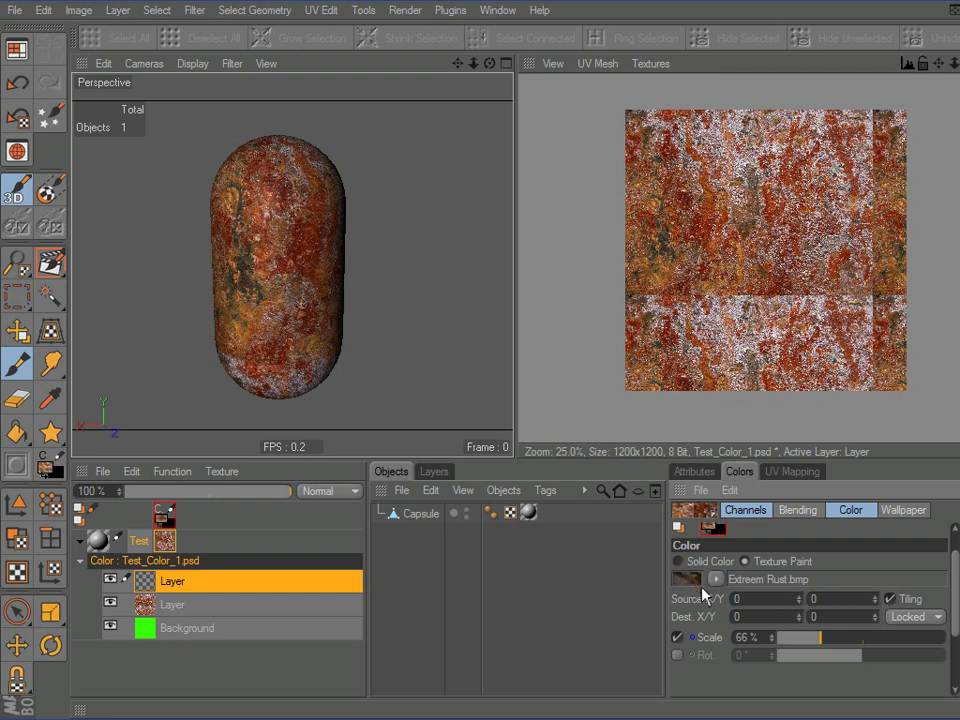
mouse_move(708, 558)
mouse_down()
mouse_move(664, 572)
mouse_move(680, 592)
mouse_move(706, 597)
mouse_up()
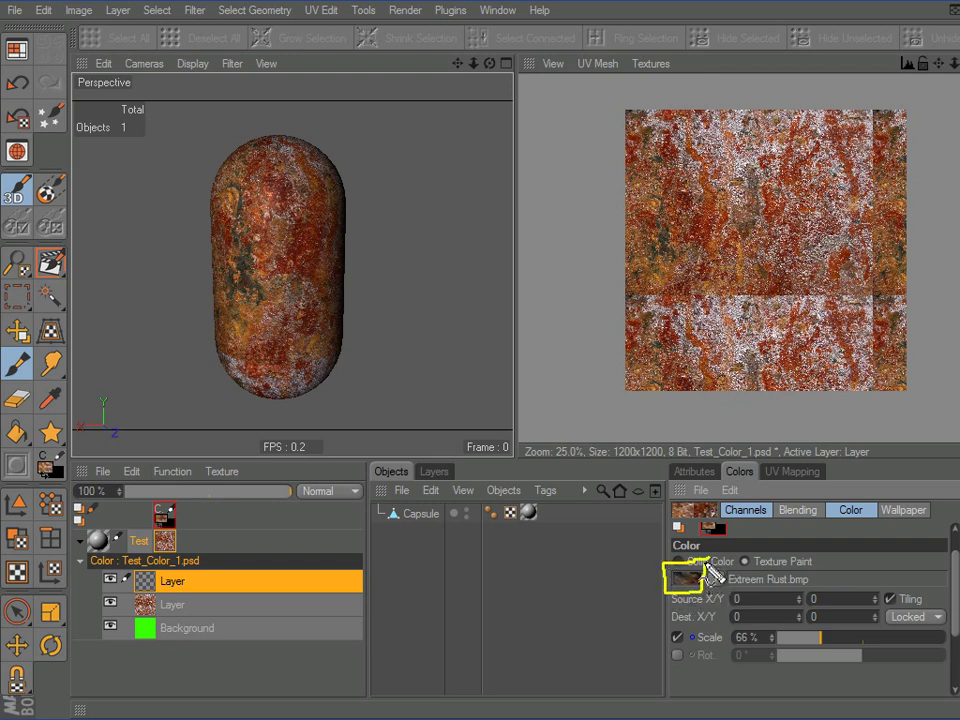
drag(801, 607, 830, 607)
mouse_move(720, 497)
mouse_down()
mouse_move(640, 522)
mouse_move(716, 484)
mouse_move(726, 530)
mouse_up()
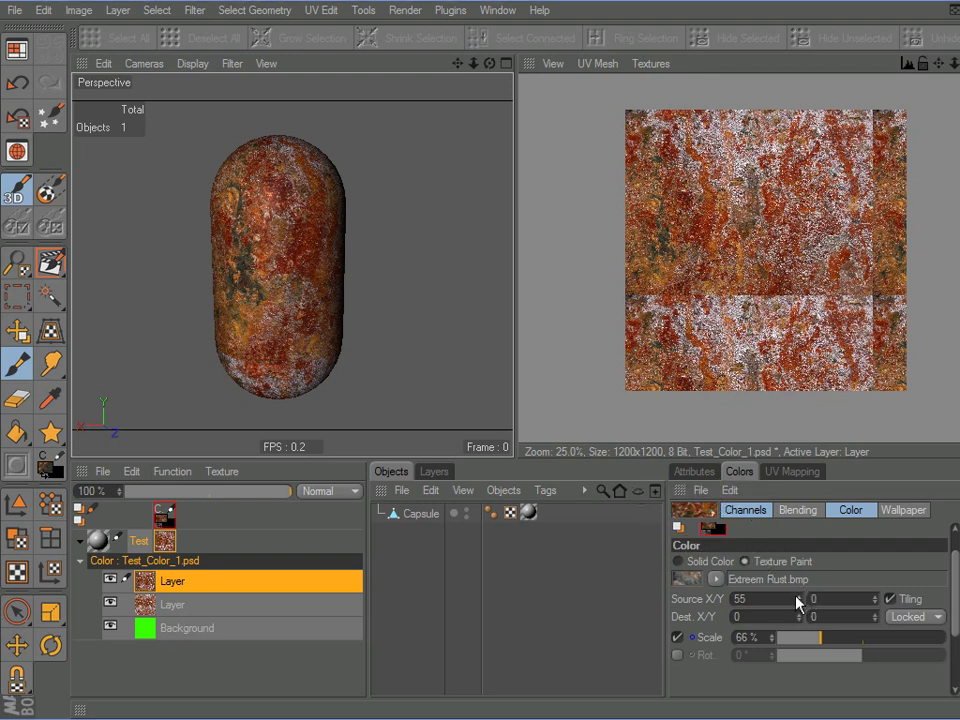
drag(798, 603, 804, 594)
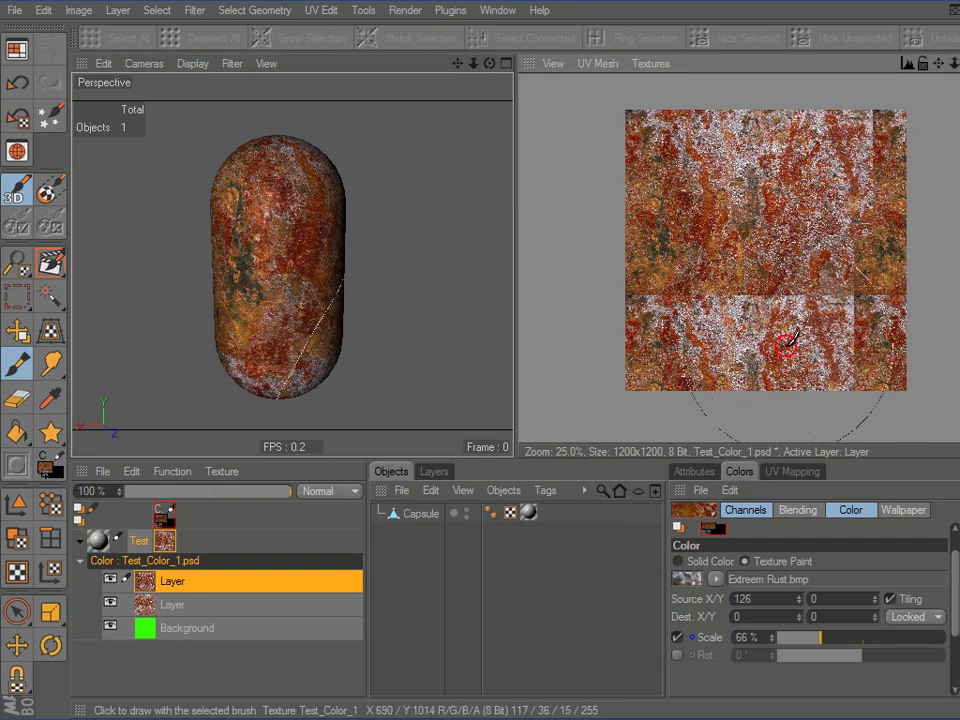
mouse_move(675, 236)
mouse_down()
mouse_move(649, 189)
mouse_move(725, 180)
mouse_move(831, 187)
mouse_move(843, 157)
mouse_up()
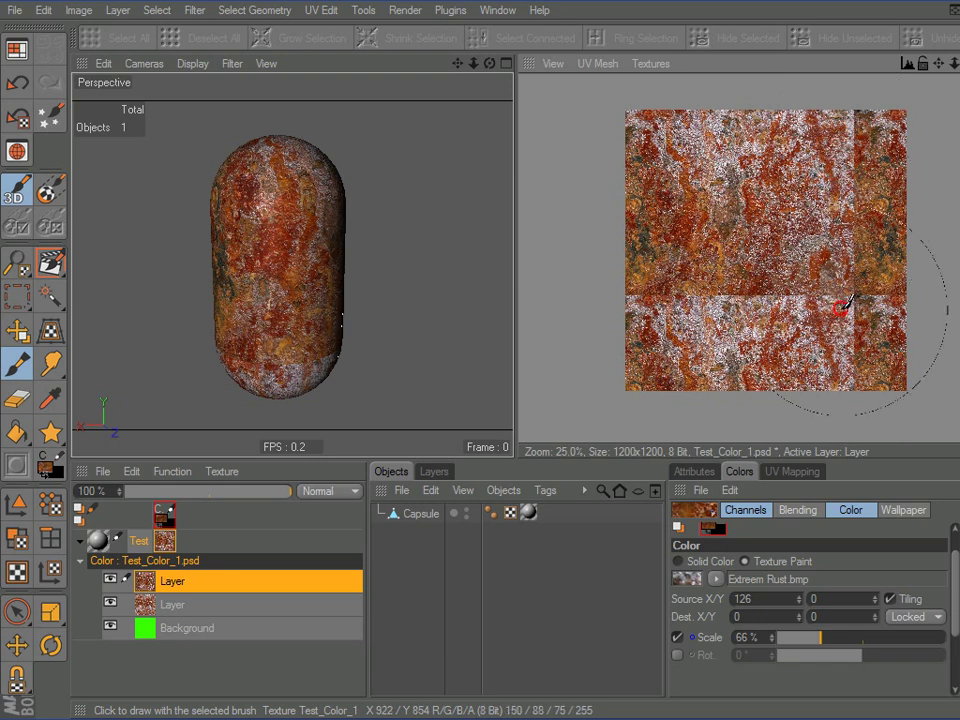
Offset the rust pattern's source to X 358 and Y 428, repainting the whole texture map after each axis change.
drag(802, 603, 802, 590)
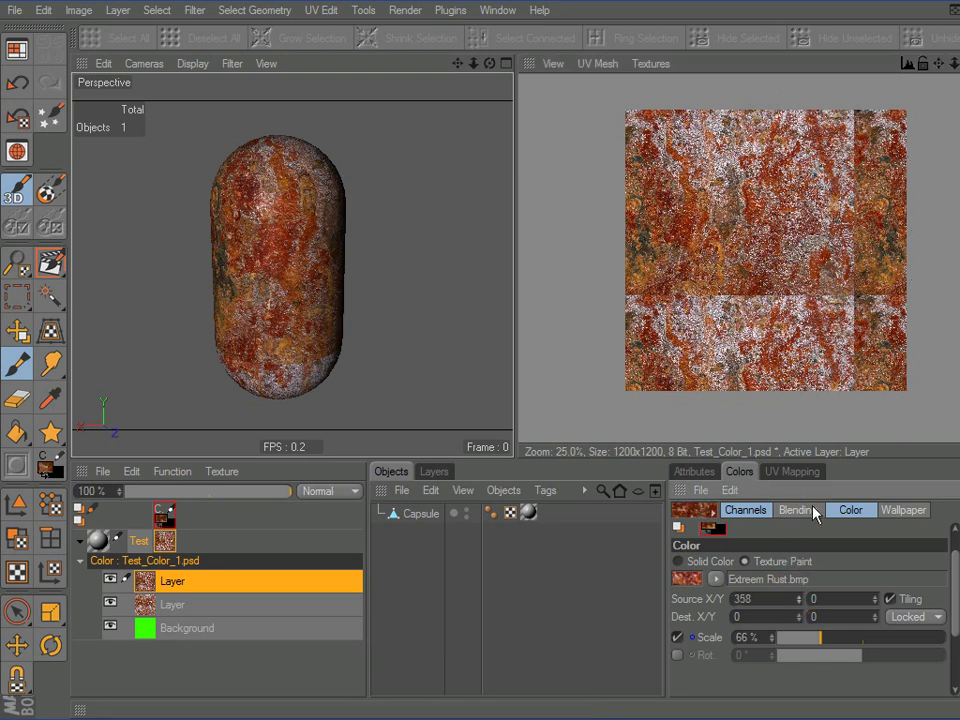
mouse_move(777, 333)
mouse_down()
mouse_move(590, 235)
mouse_move(555, 233)
mouse_move(558, 169)
mouse_move(895, 150)
mouse_move(711, 323)
mouse_up()
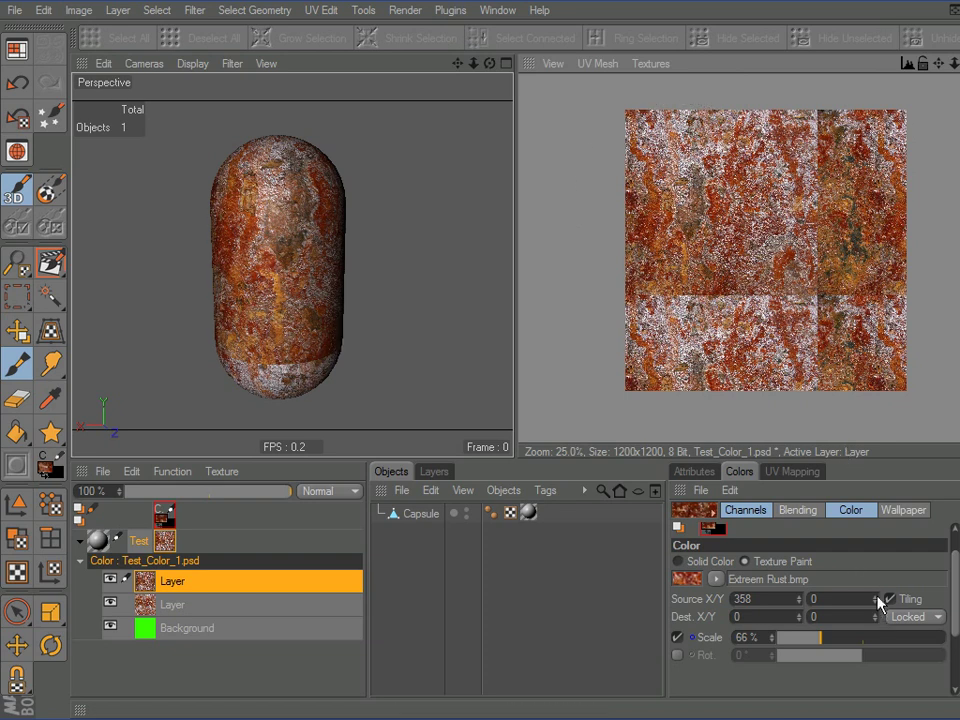
drag(876, 599, 880, 557)
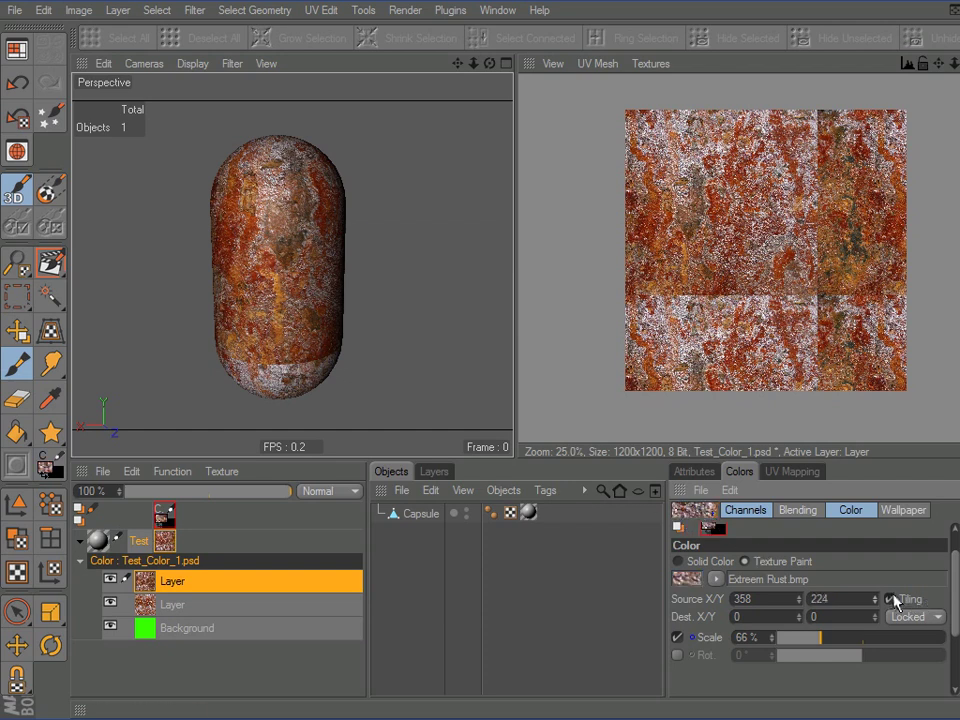
mouse_move(876, 599)
mouse_down()
mouse_move(877, 580)
mouse_move(874, 596)
mouse_up()
mouse_move(640, 235)
mouse_down()
mouse_move(626, 306)
mouse_move(684, 170)
mouse_move(860, 190)
mouse_move(881, 244)
mouse_move(672, 320)
mouse_up()
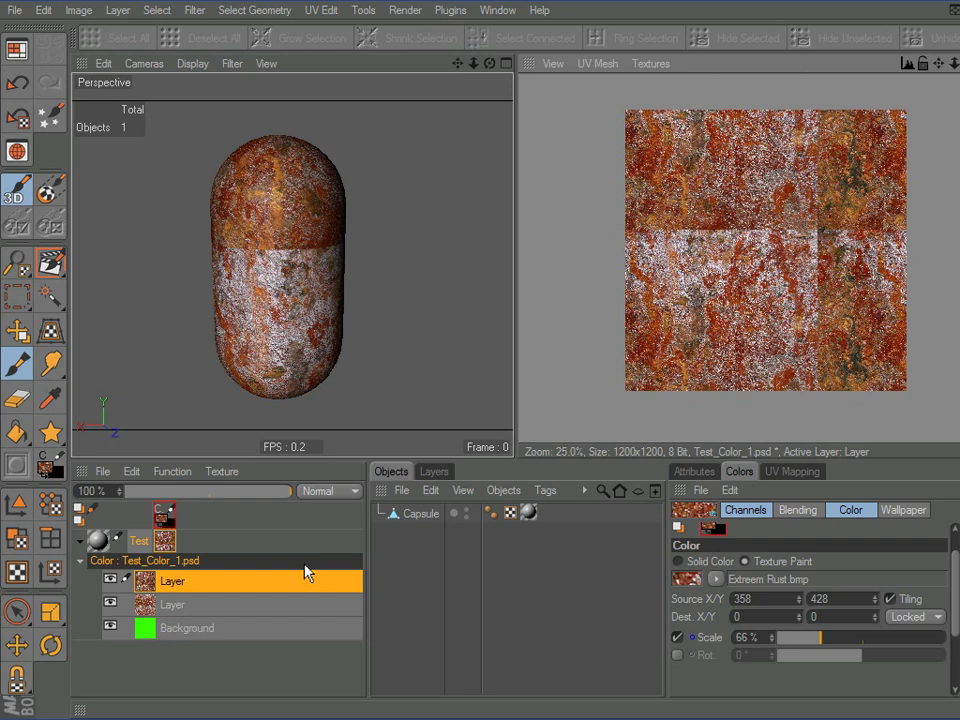
Delete the repainted top rust layer and add a new empty layer above the remaining rust layer.
right_click(237, 597)
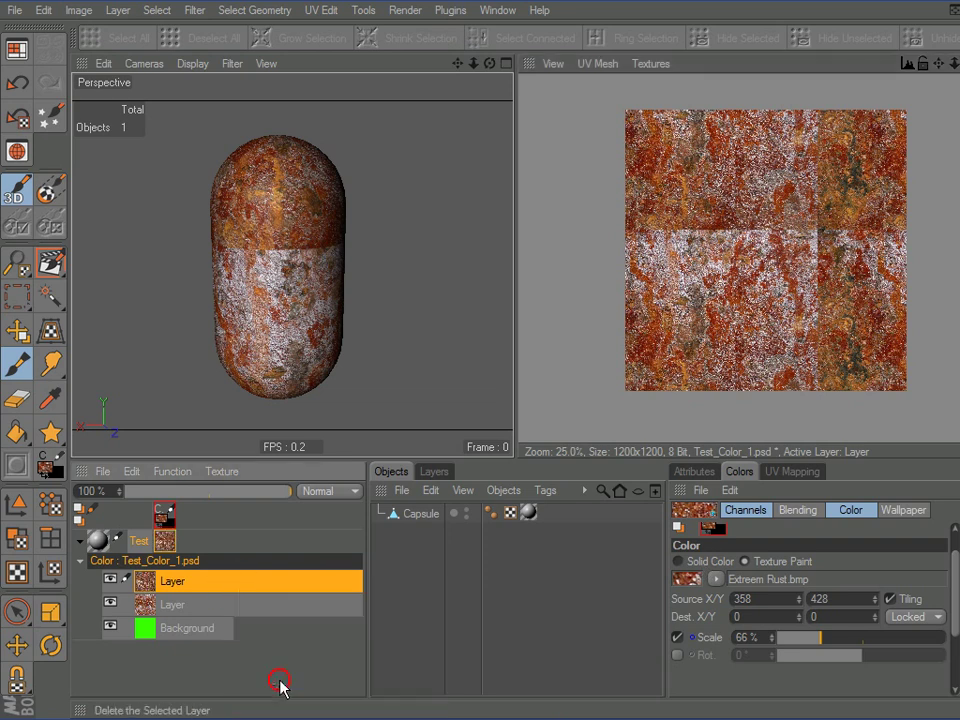
click(283, 684)
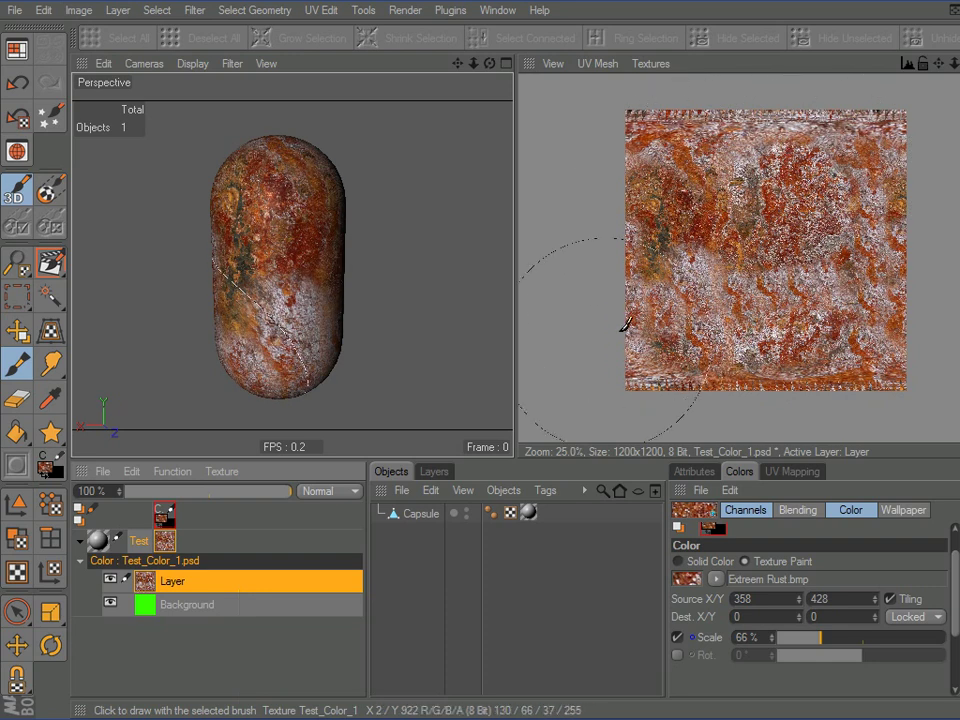
right_click(204, 589)
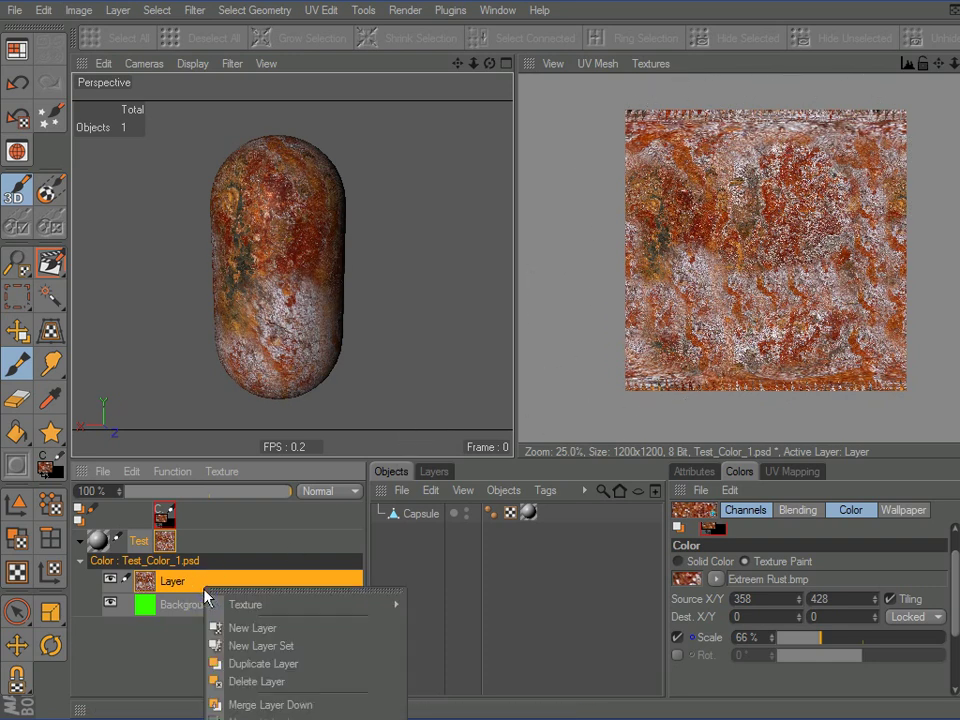
click(249, 628)
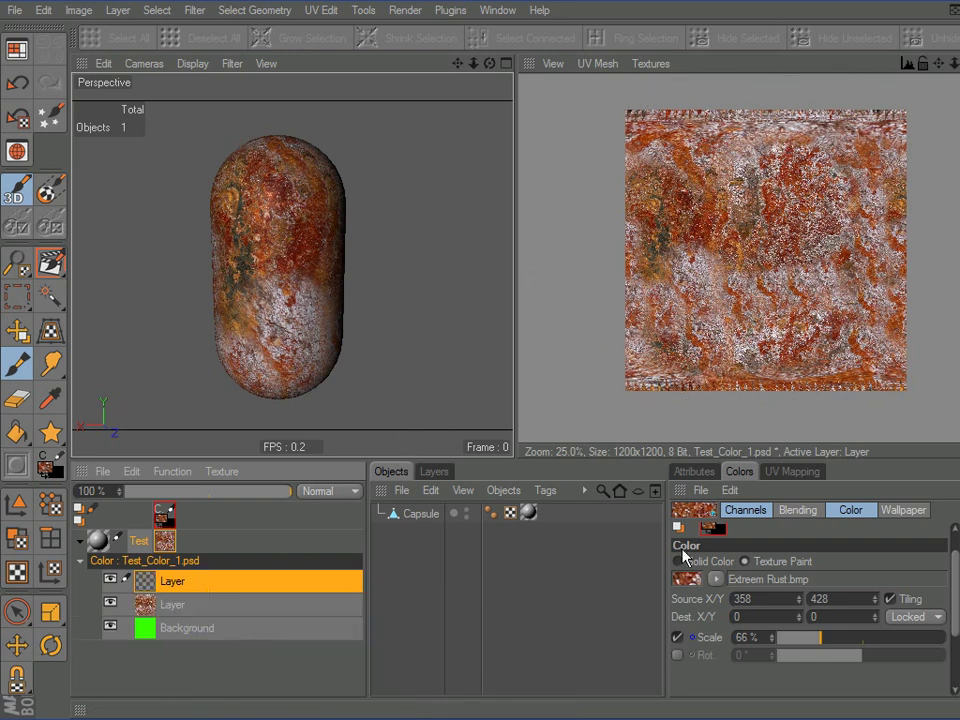
Load the metal_rust image from the pattern folder as the paint texture, browsing the files as thumbnails.
click(716, 579)
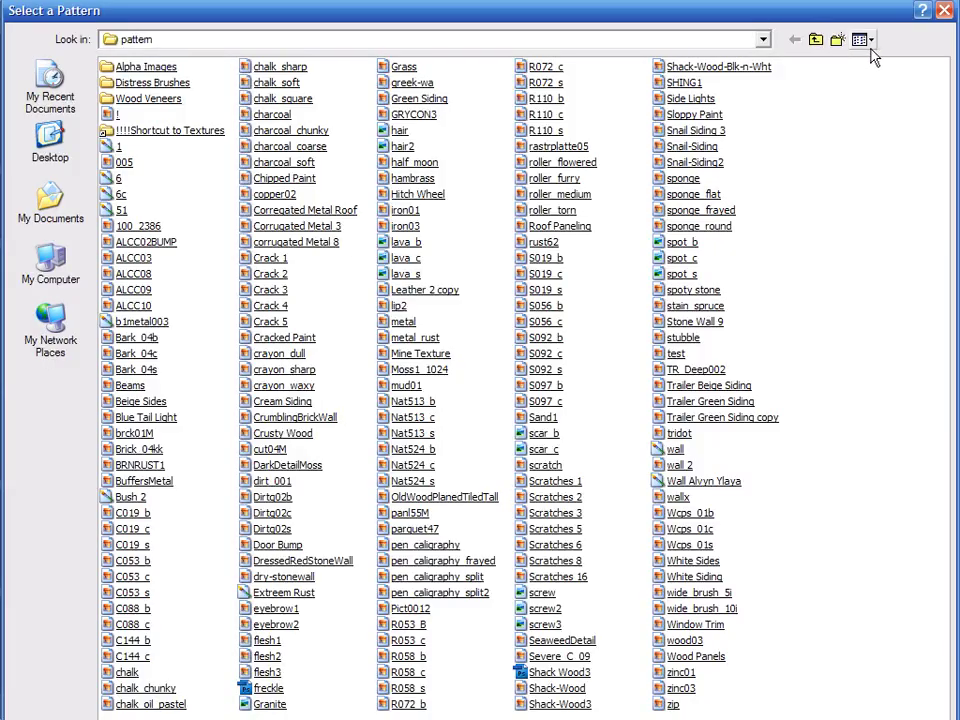
click(866, 41)
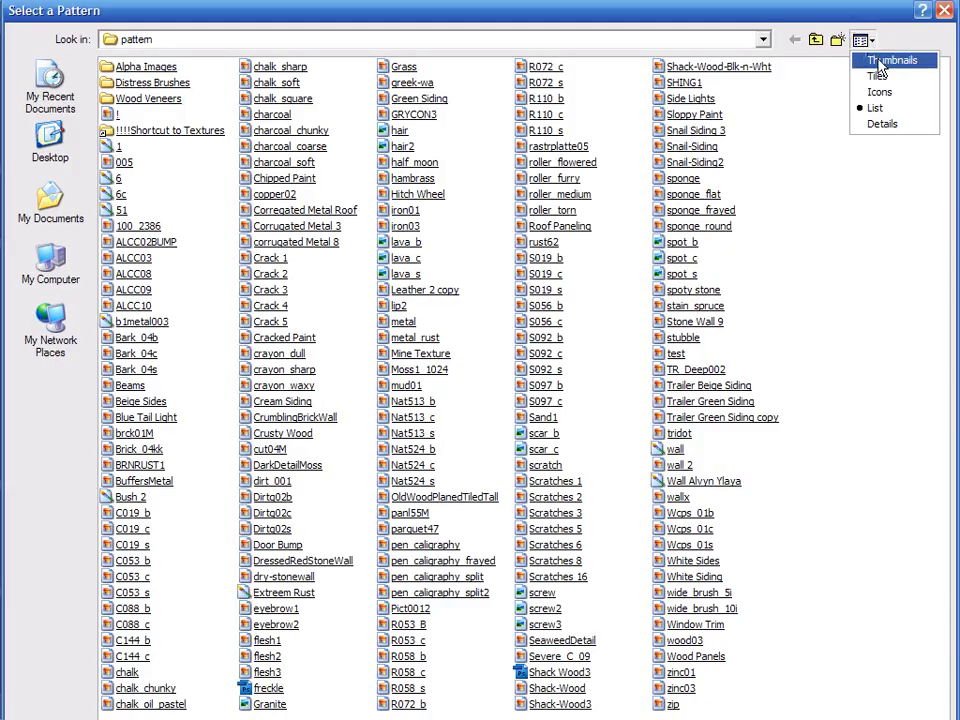
click(878, 62)
drag(936, 120, 918, 341)
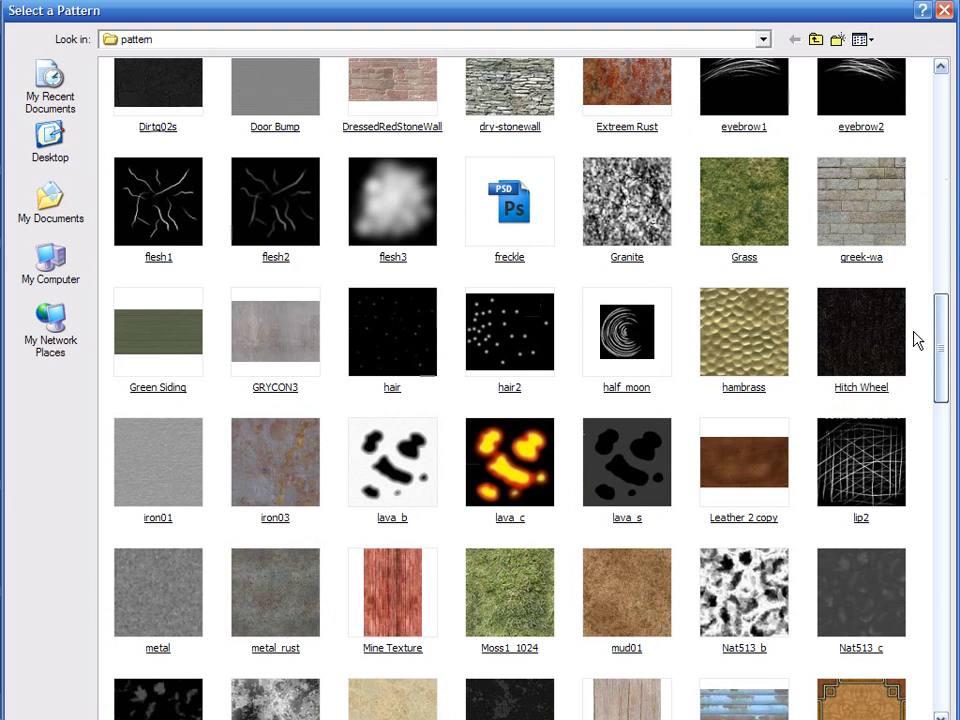
click(259, 551)
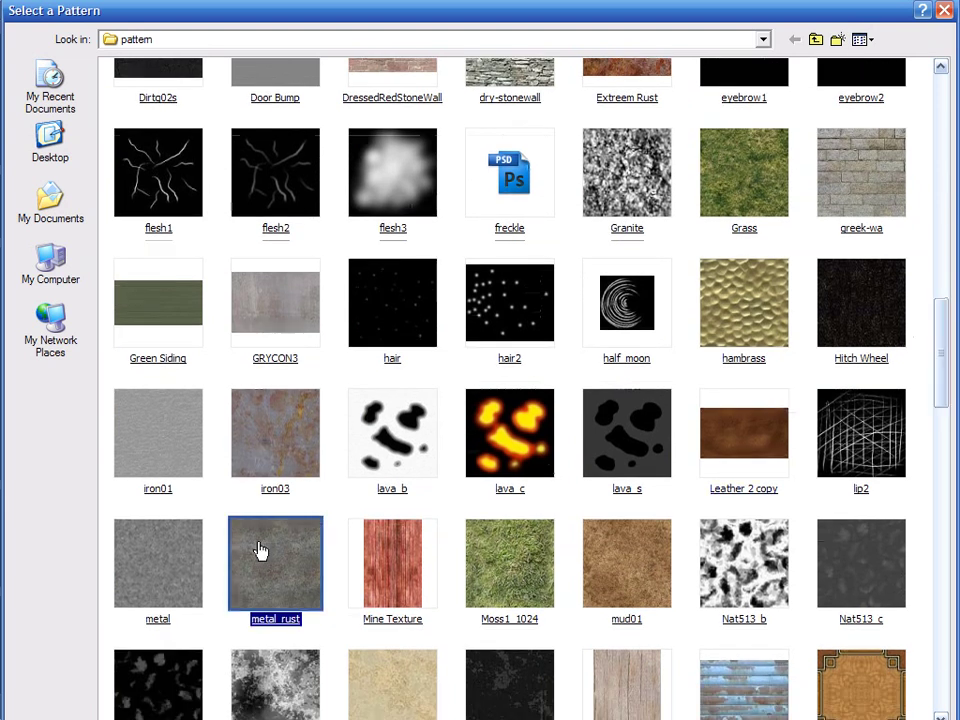
double_click(259, 551)
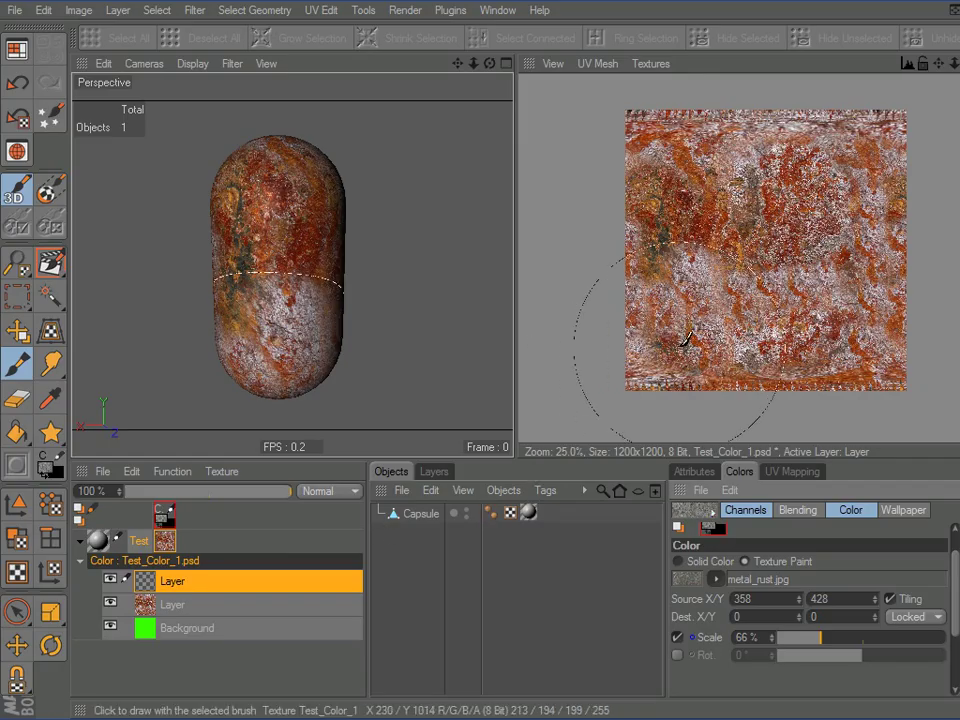
Paint the whole texture map with the metal rust pattern and repaint it with the pattern's scale set to 90%.
mouse_move(686, 335)
mouse_down()
mouse_move(863, 335)
mouse_move(885, 177)
mouse_move(789, 163)
mouse_move(643, 168)
mouse_move(656, 325)
mouse_up()
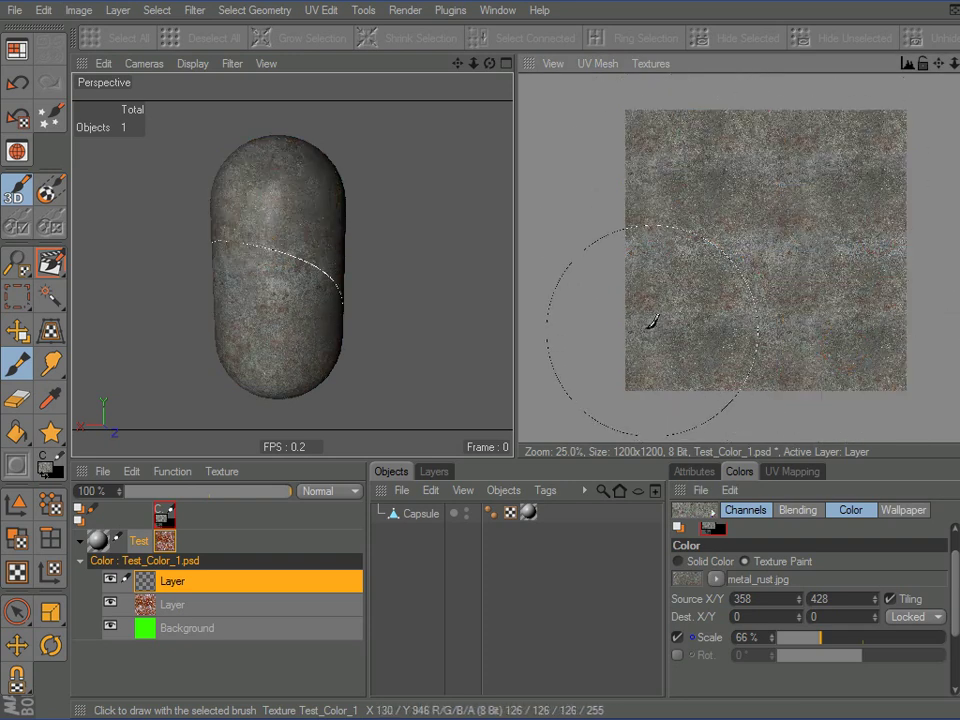
scroll(354, 267, up, 2)
mouse_move(808, 638)
mouse_down()
mouse_move(842, 652)
mouse_move(829, 643)
mouse_up()
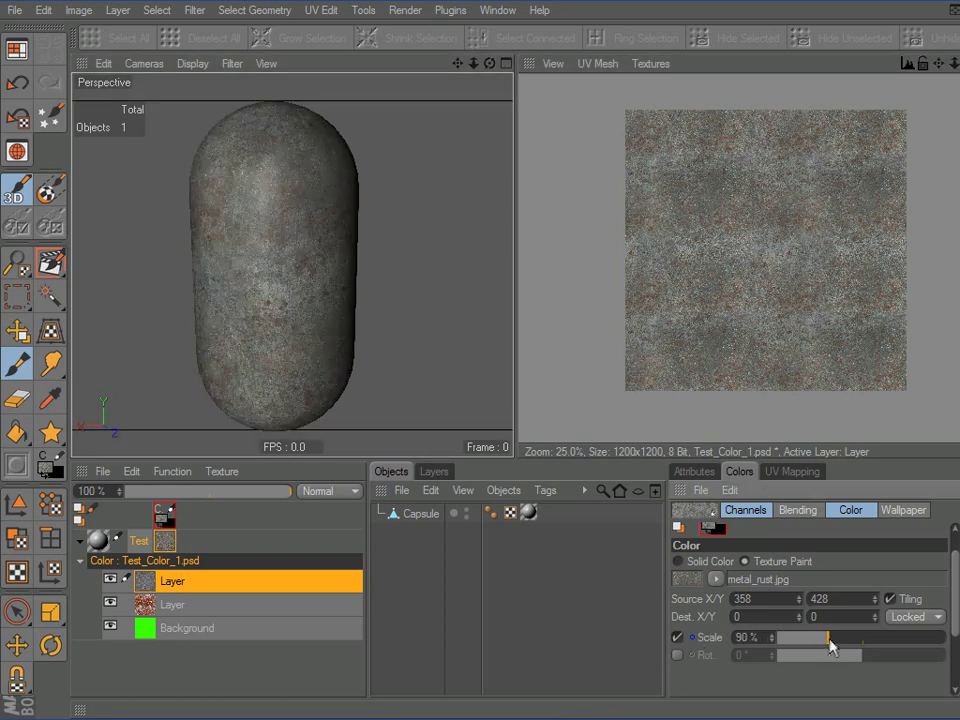
mouse_move(700, 172)
mouse_down()
mouse_move(658, 180)
mouse_move(639, 317)
mouse_move(864, 321)
mouse_move(840, 249)
mouse_move(716, 261)
mouse_move(614, 243)
mouse_up()
mouse_move(358, 349)
mouse_down()
mouse_move(480, 349)
mouse_move(295, 367)
mouse_move(480, 349)
mouse_move(362, 364)
mouse_move(467, 347)
mouse_move(334, 350)
mouse_up()
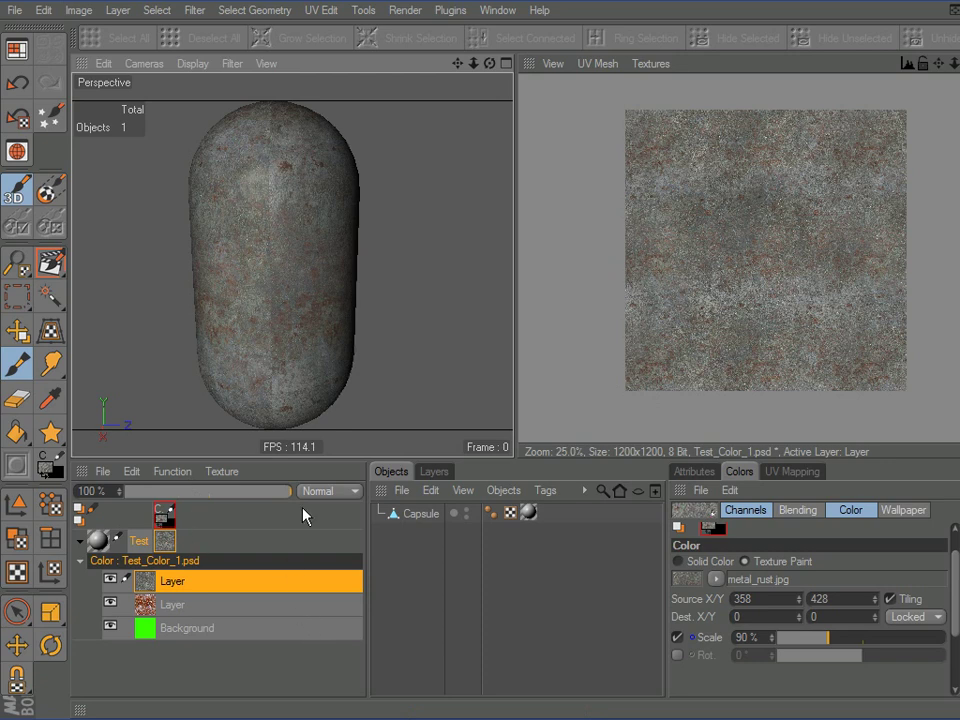
mouse_move(260, 330)
alt+mouse_down()
mouse_move(474, 347)
mouse_move(264, 342)
alt+mouse_up()
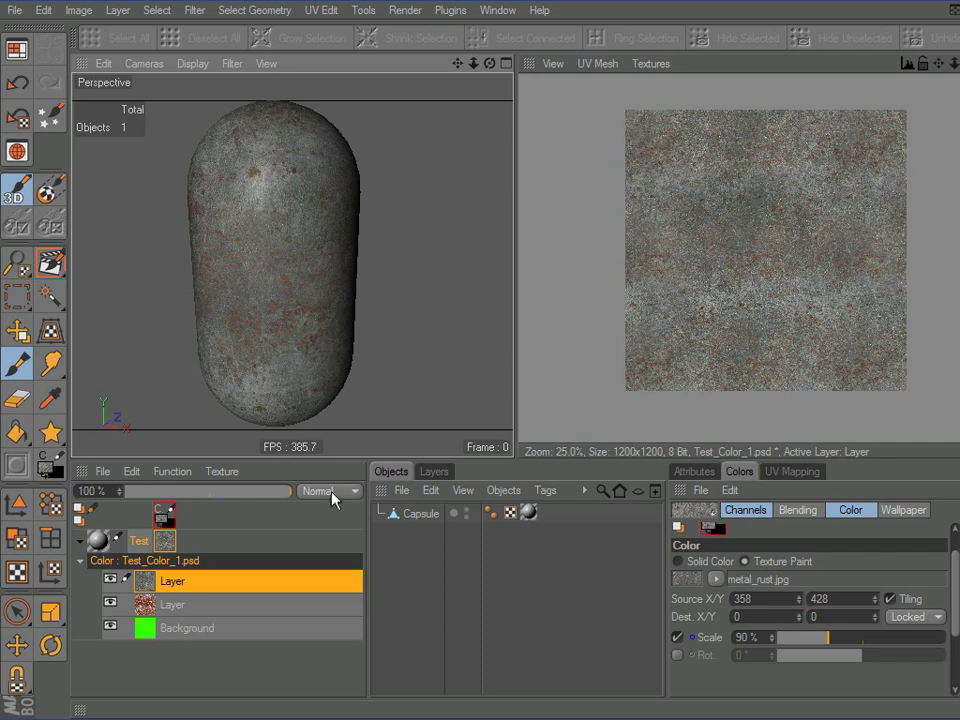
Try out the metal rust layer's blending modes one after another, from Multiply through Soft Light and Glow to Heat.
scroll(332, 495, down, 3)
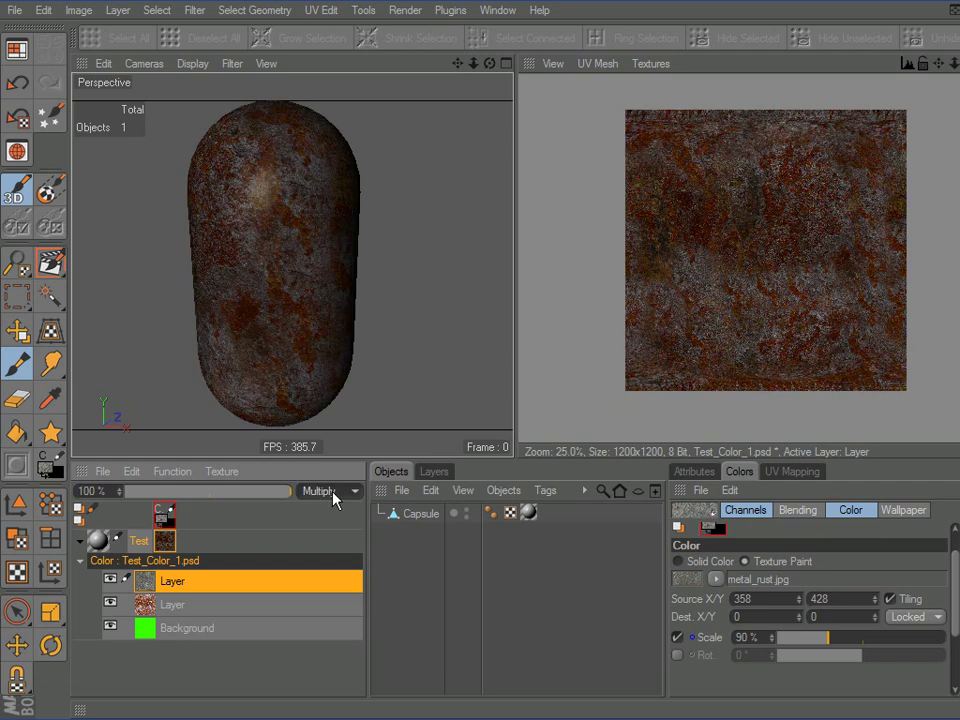
scroll(332, 495, down, 3)
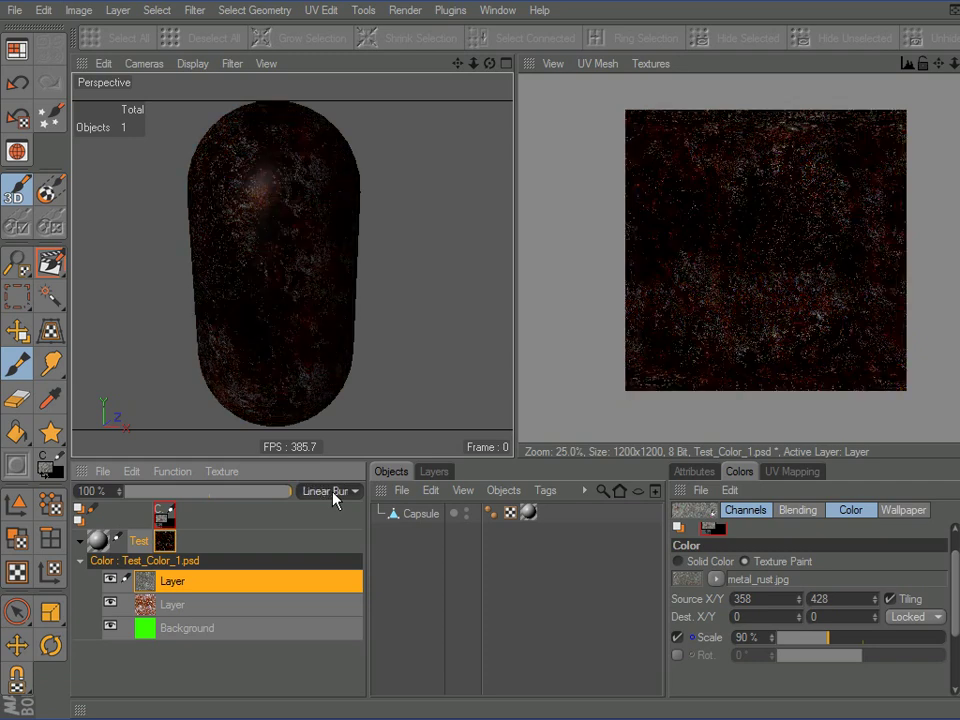
scroll(333, 492, down, 1)
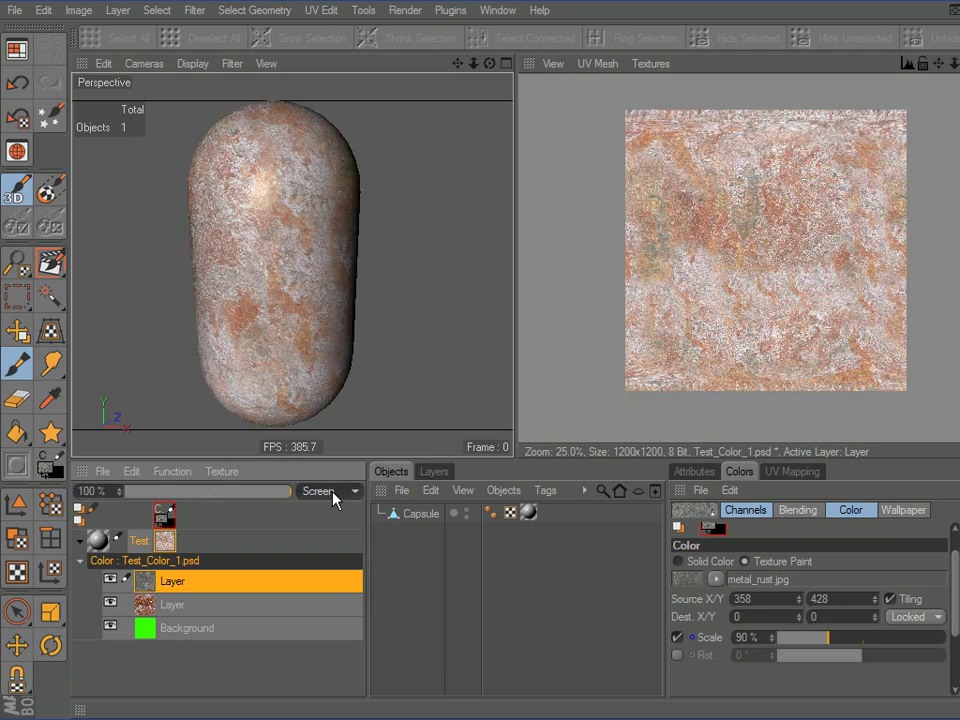
scroll(333, 497, down, 2)
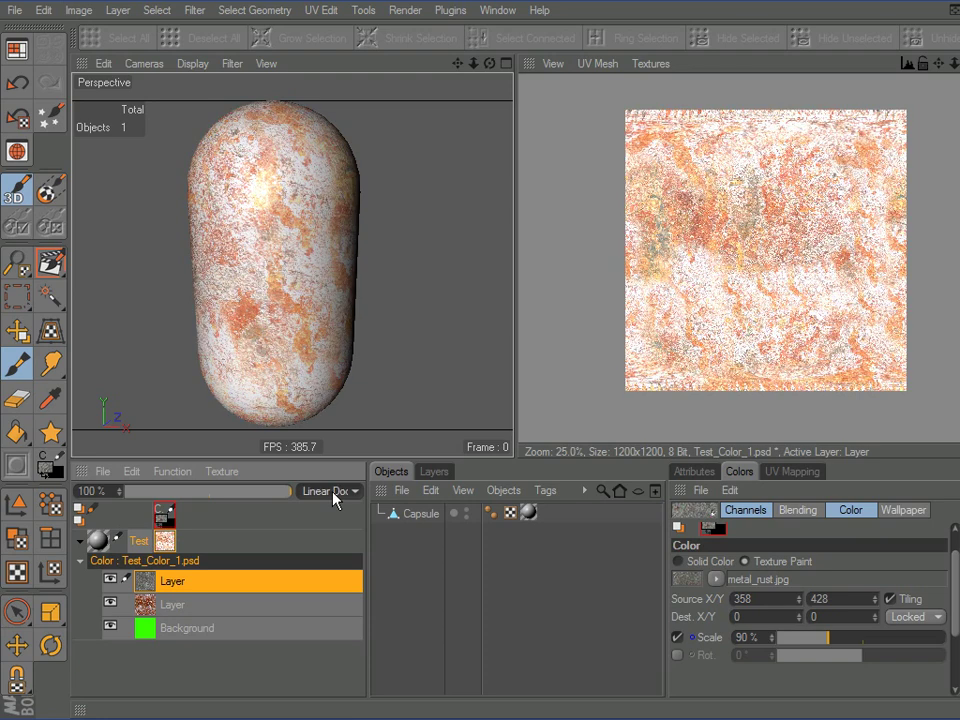
scroll(333, 497, down, 1)
scroll(333, 497, down, 4)
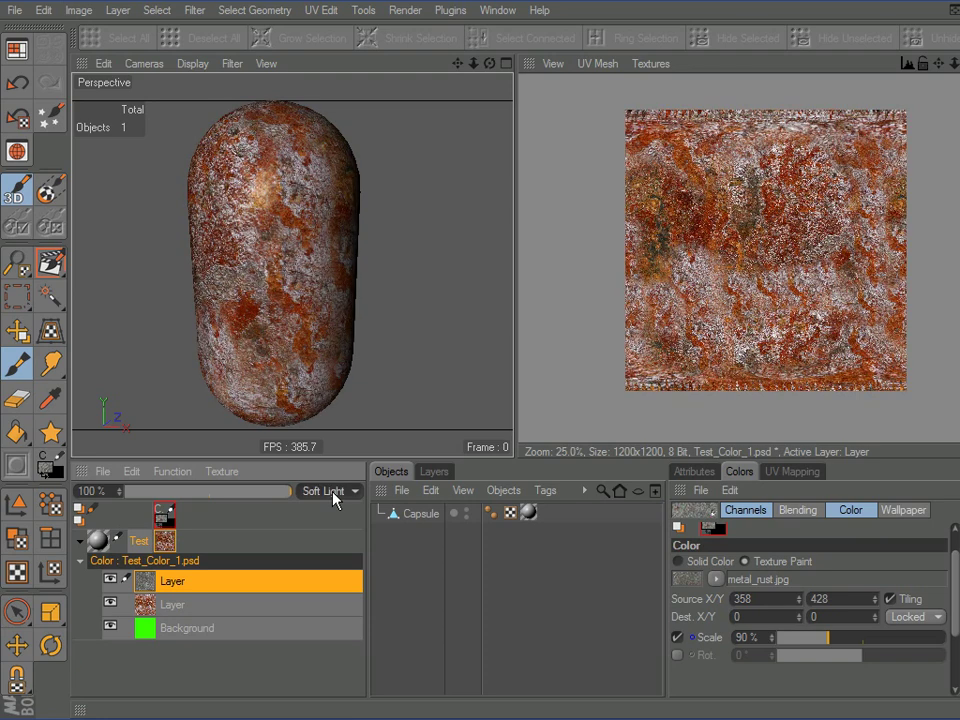
scroll(335, 497, down, 2)
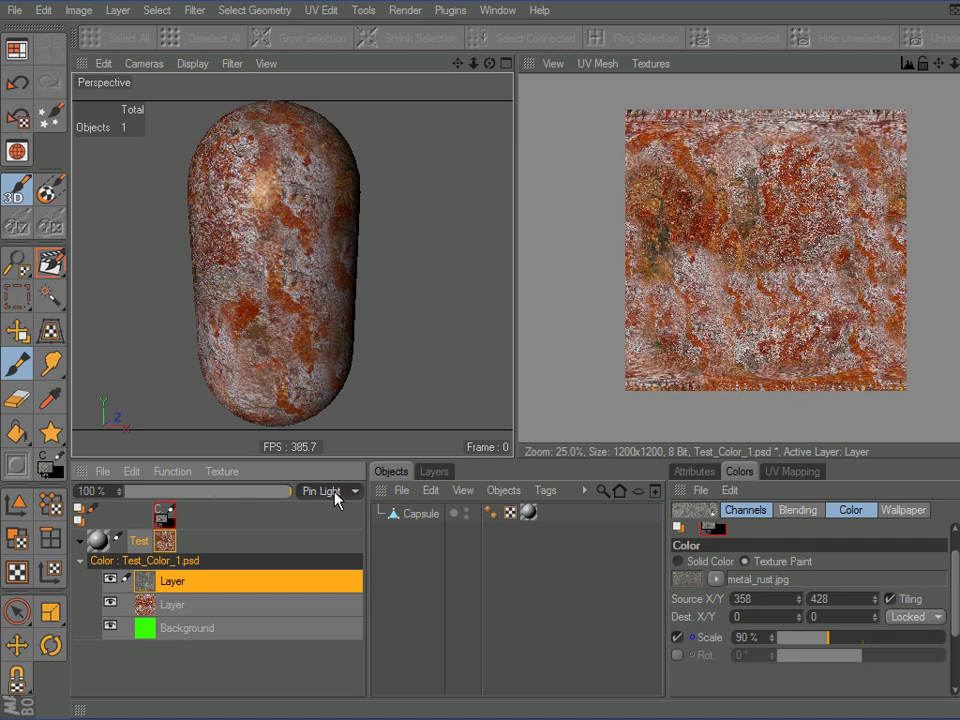
scroll(336, 497, down, 2)
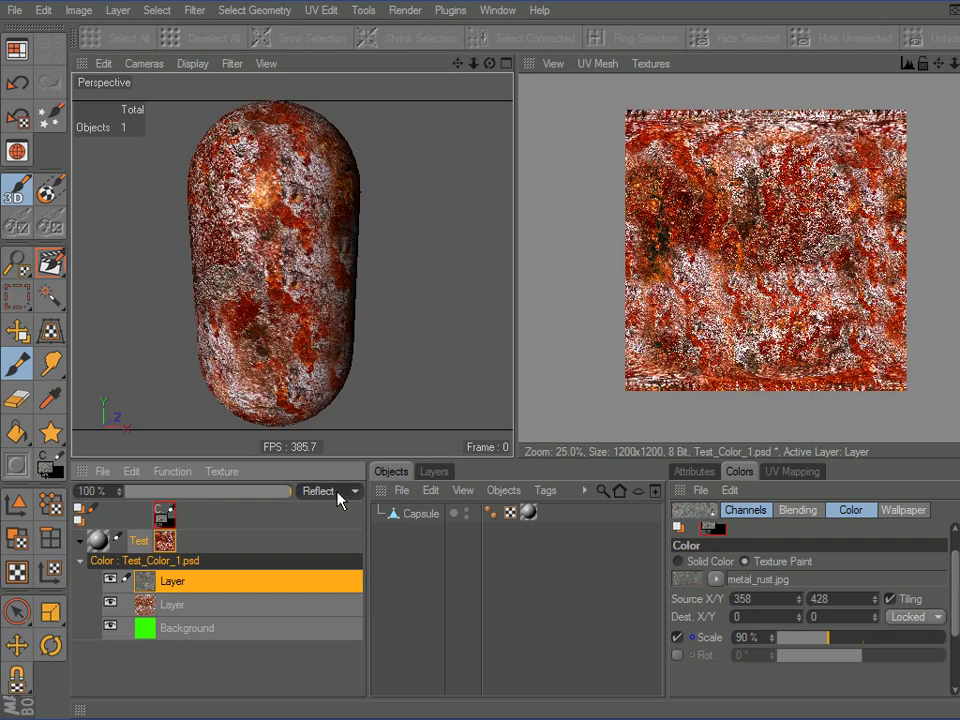
scroll(338, 498, down, 2)
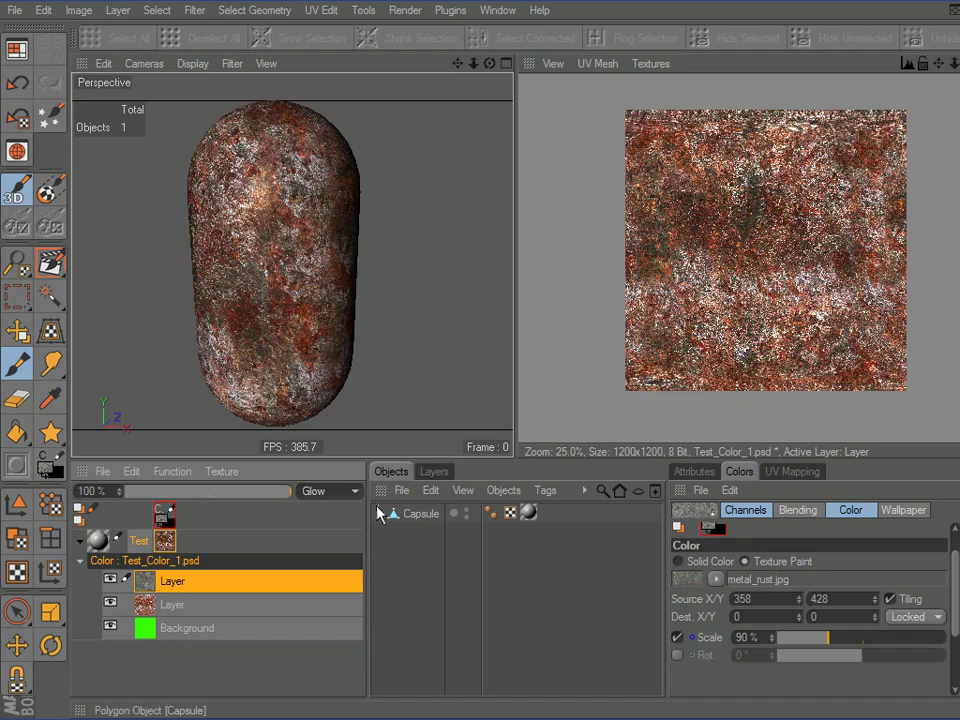
scroll(350, 497, down, 3)
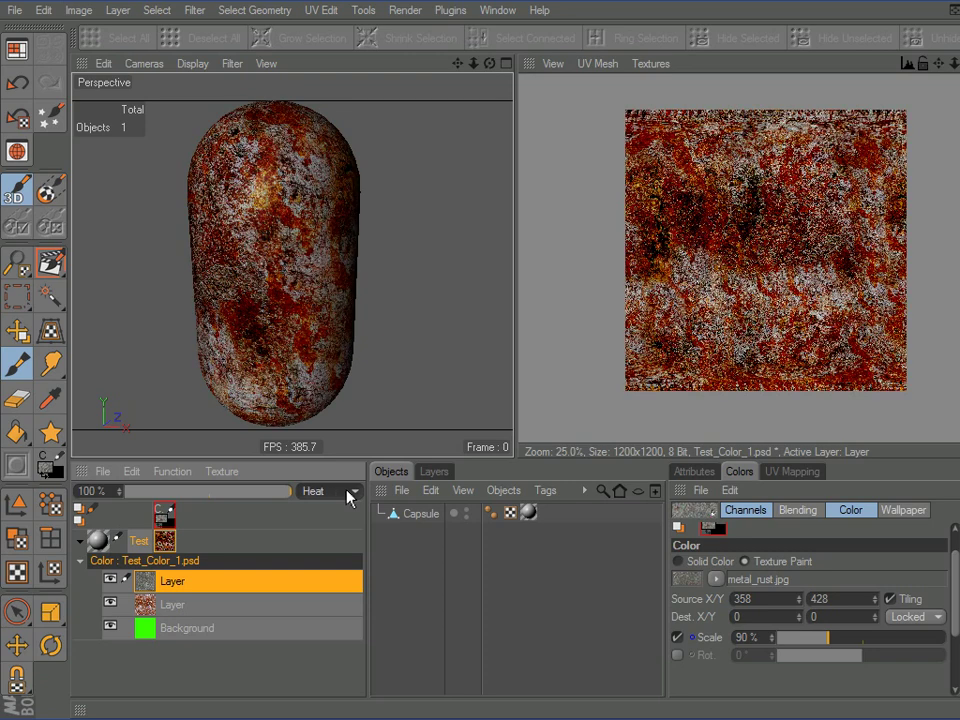
click(356, 491)
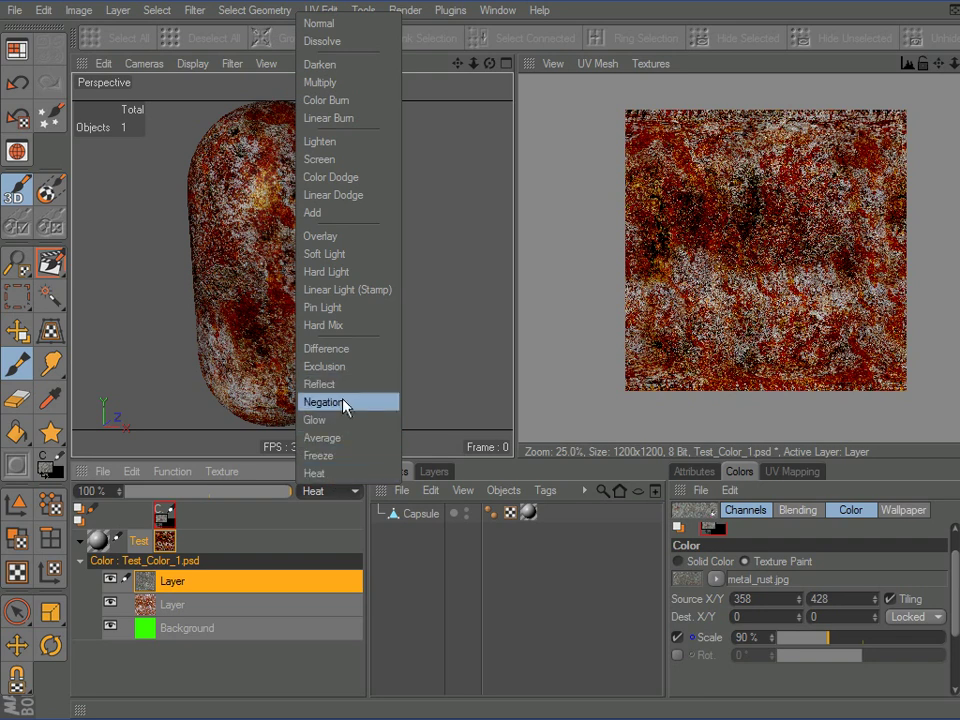
click(538, 330)
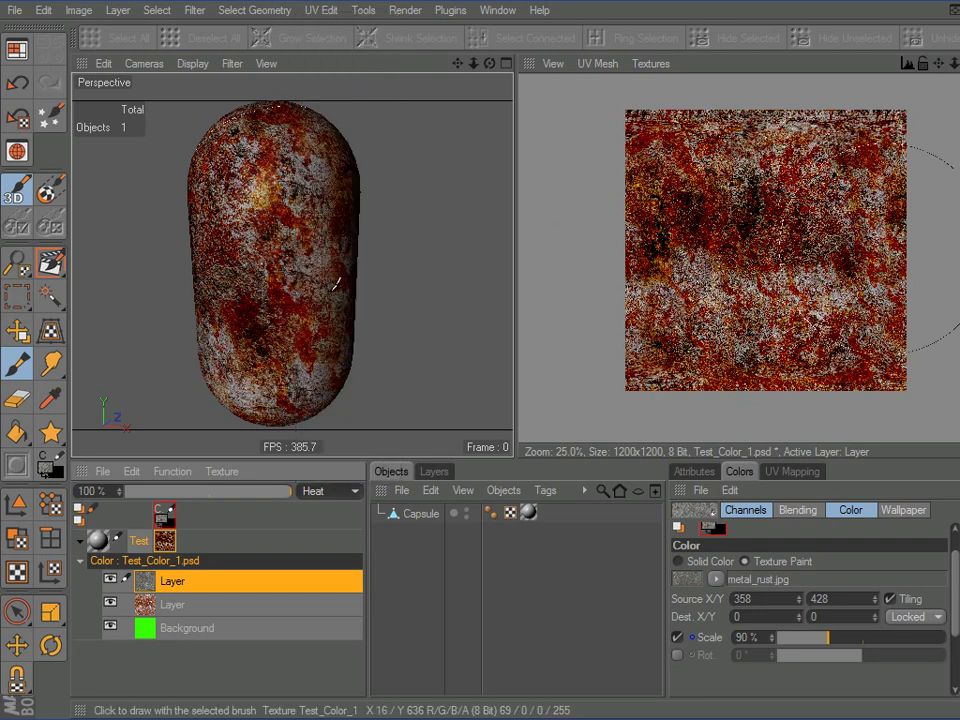
Return the metal rust layer's blending mode to Normal and set it to Freeze.
click(325, 491)
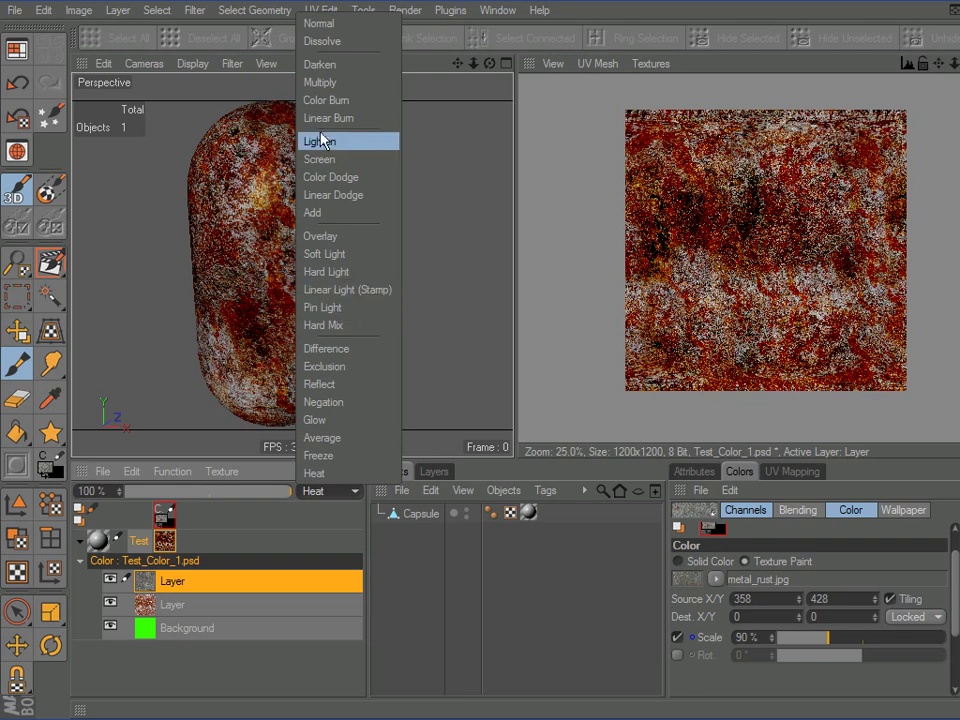
click(316, 24)
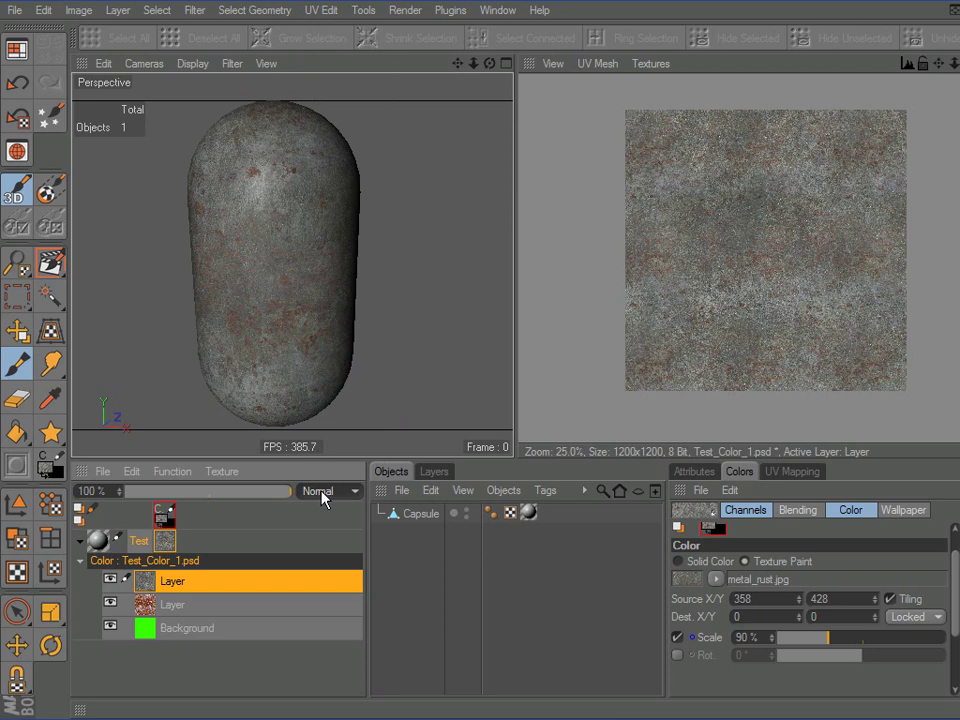
click(347, 491)
click(338, 462)
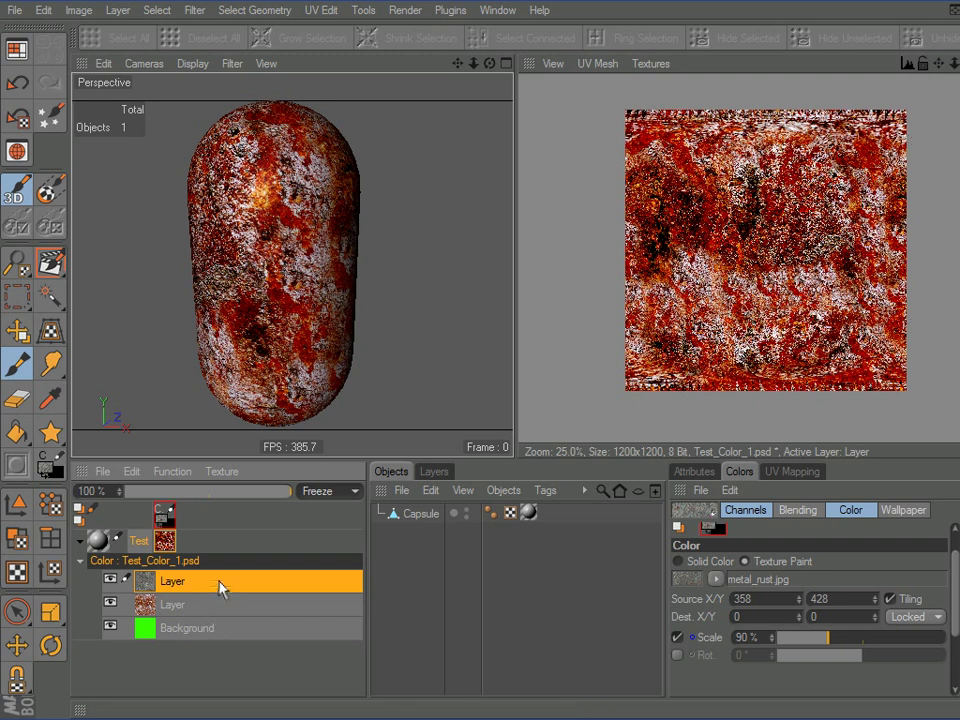
Link the rust layer beneath to the metal rust layer, merge the linked layers and keep the merged layer active.
click(125, 604)
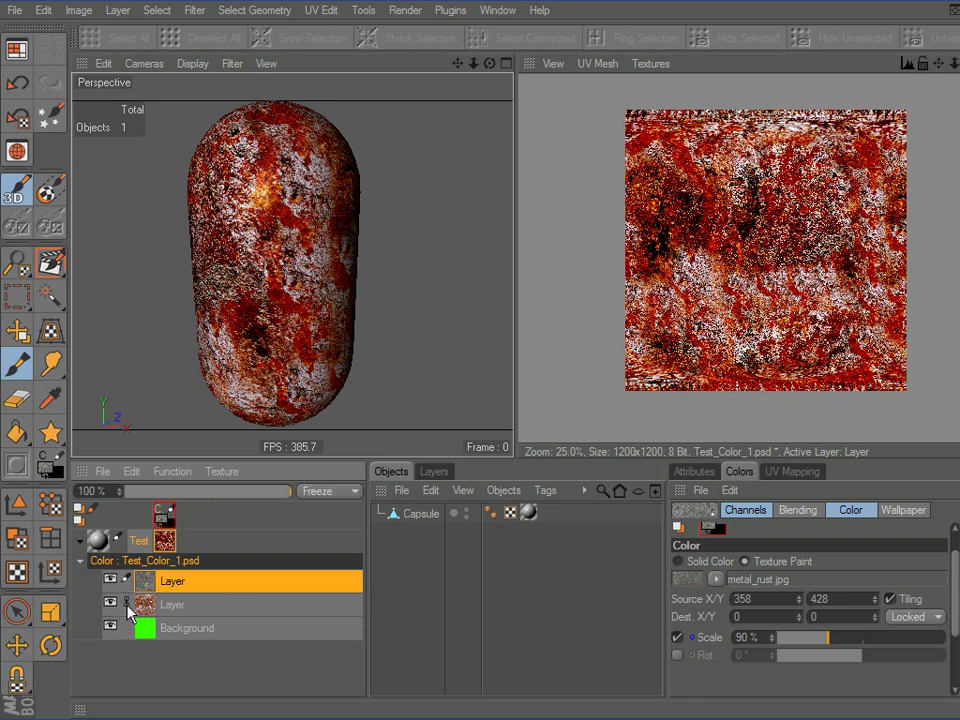
right_click(221, 583)
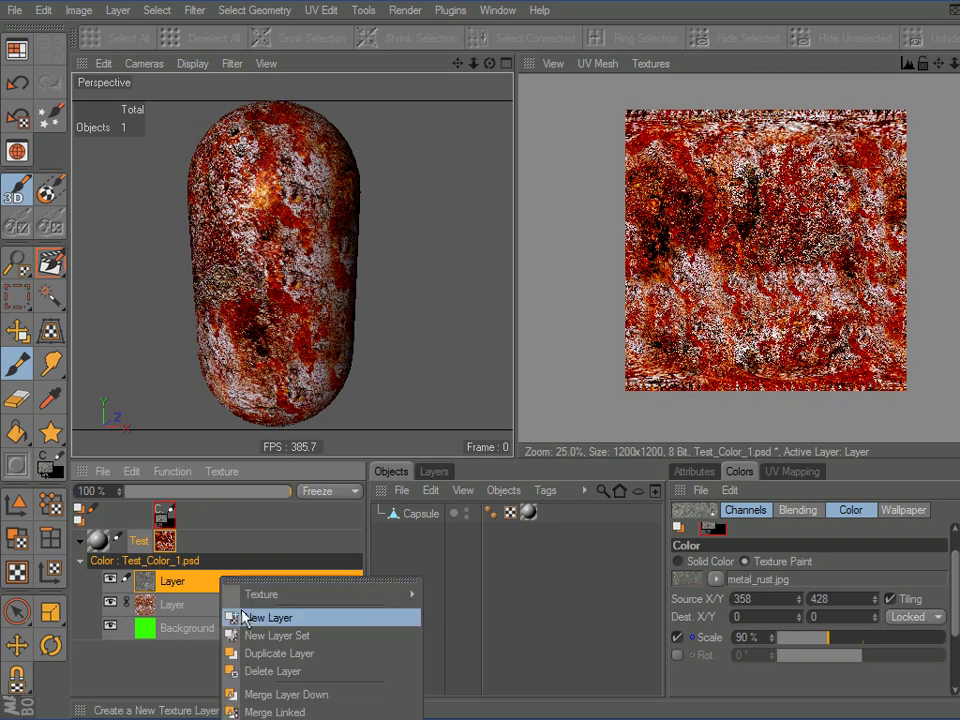
click(268, 712)
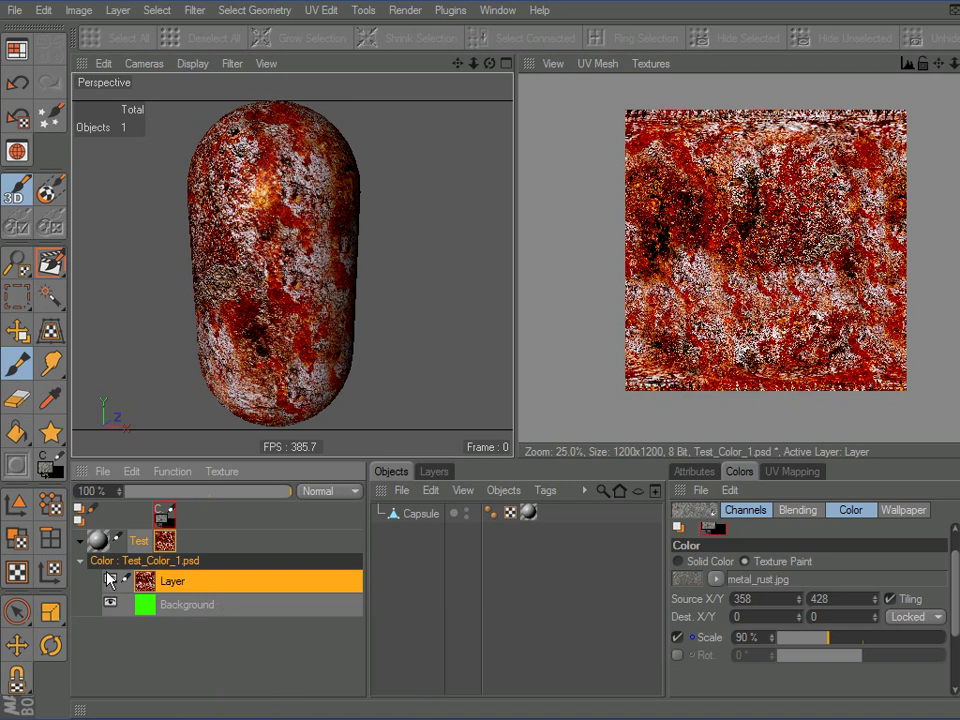
click(243, 603)
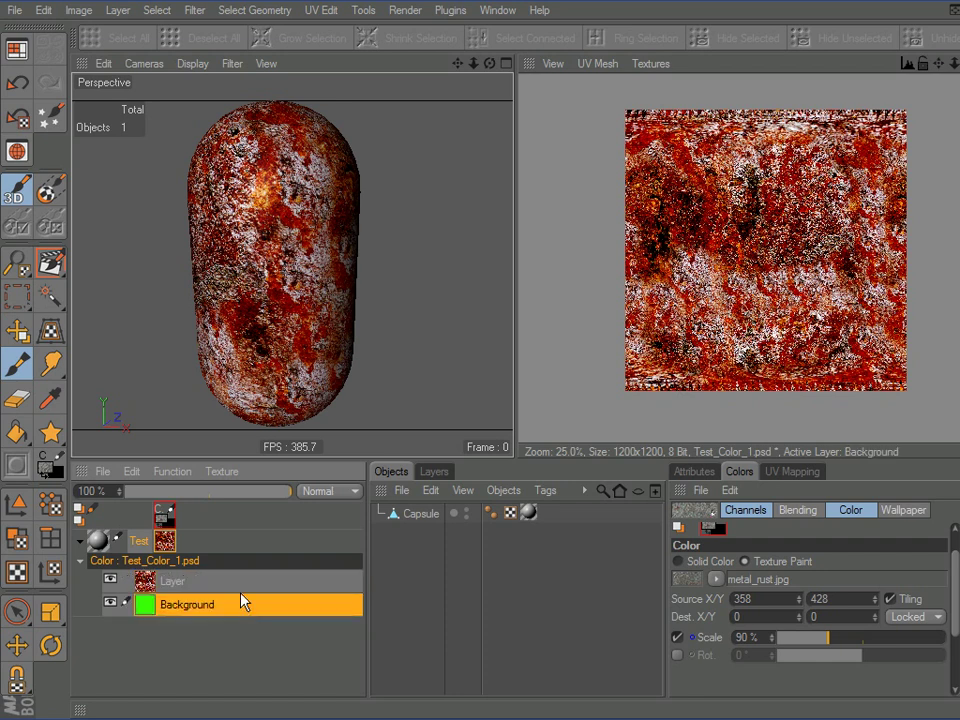
click(240, 582)
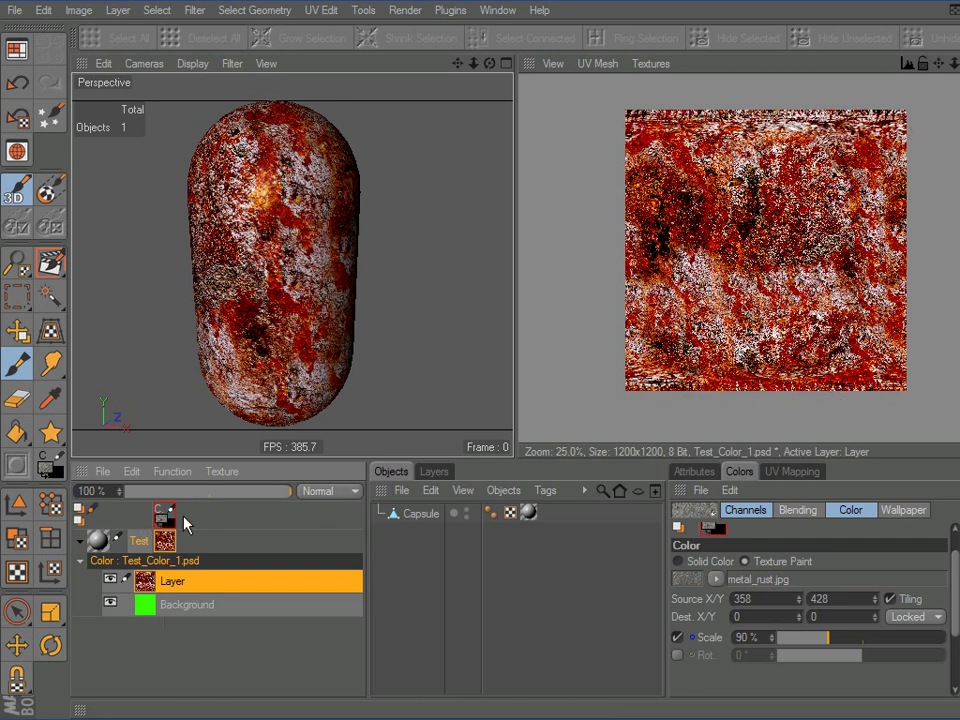
Switch to the GRIZ MODELING layout and move the program window up into full view.
click(17, 50)
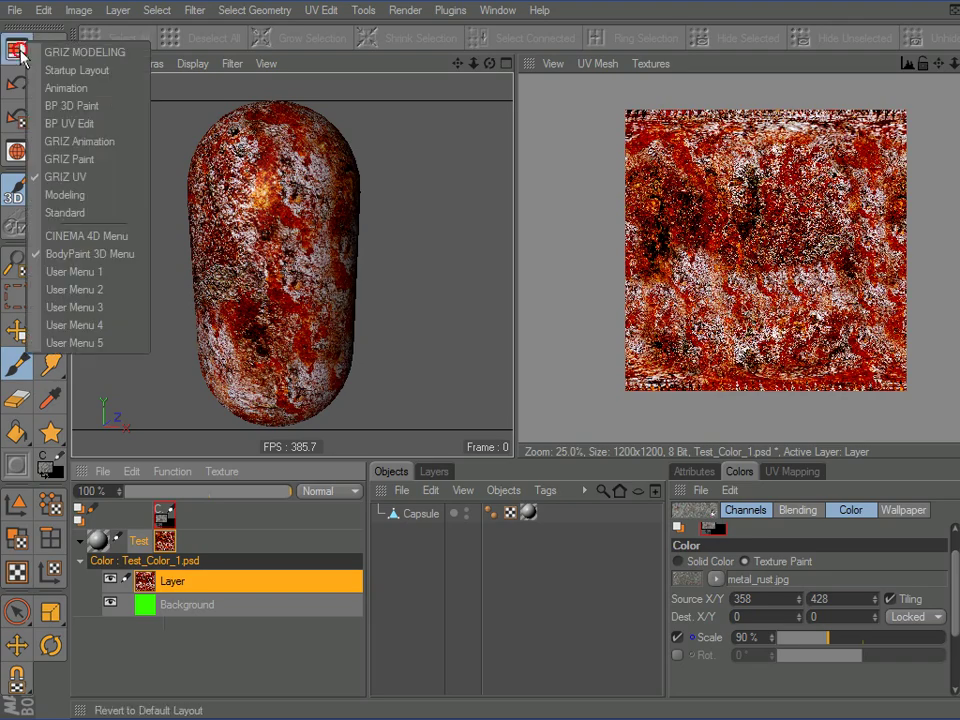
click(75, 49)
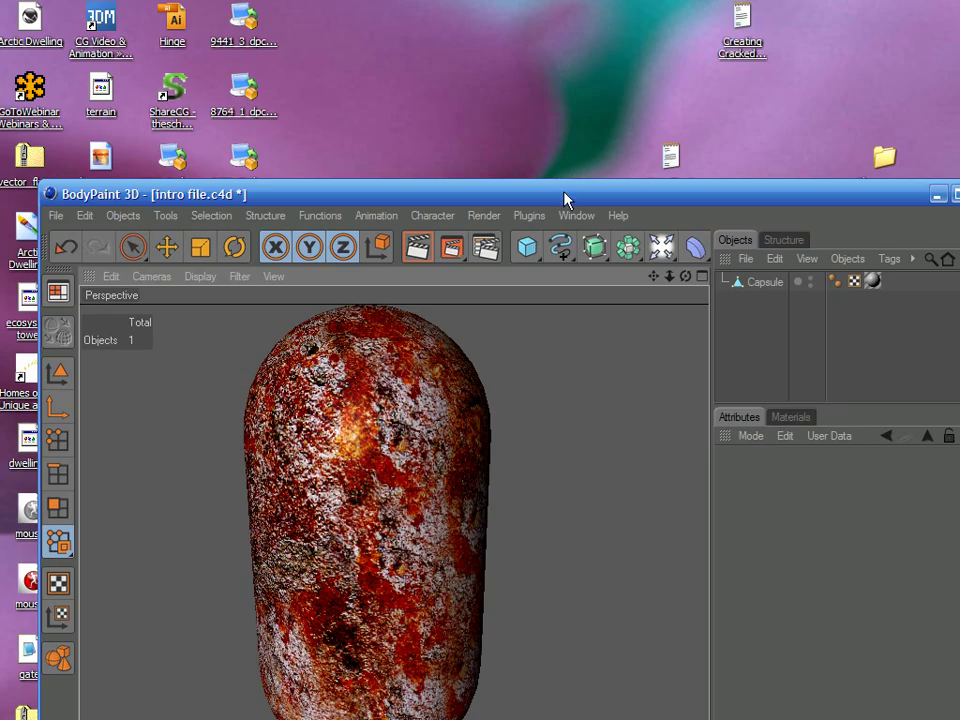
drag(565, 200, 536, 64)
click(30, 158)
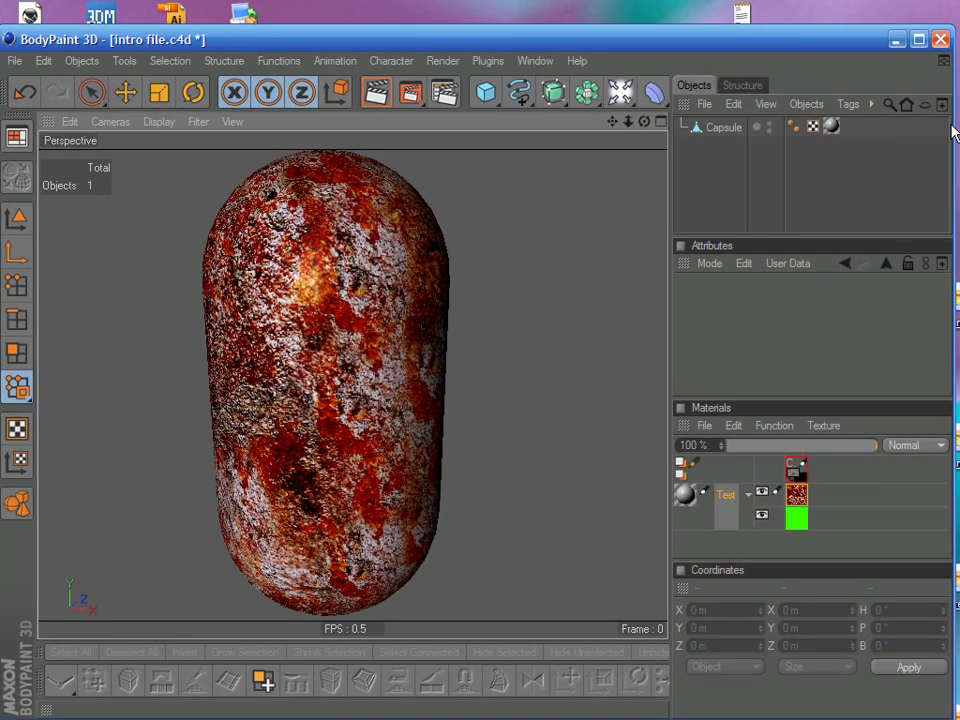
Fit the program window to the screen and switch to model mode with the Live Selection tool.
drag(952, 130, 959, 130)
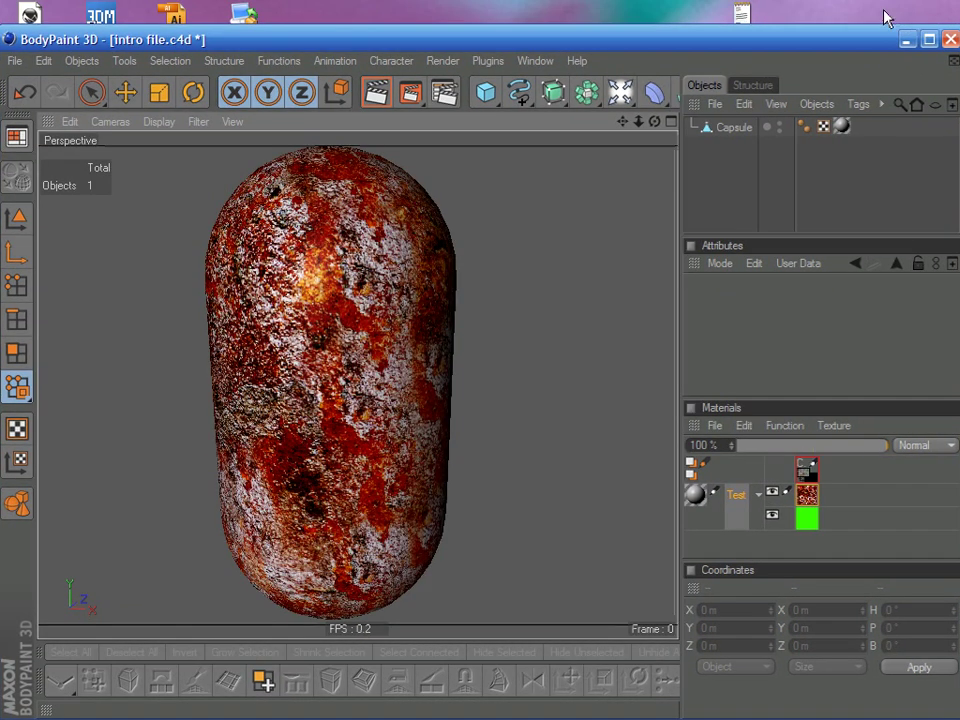
drag(864, 28, 864, 0)
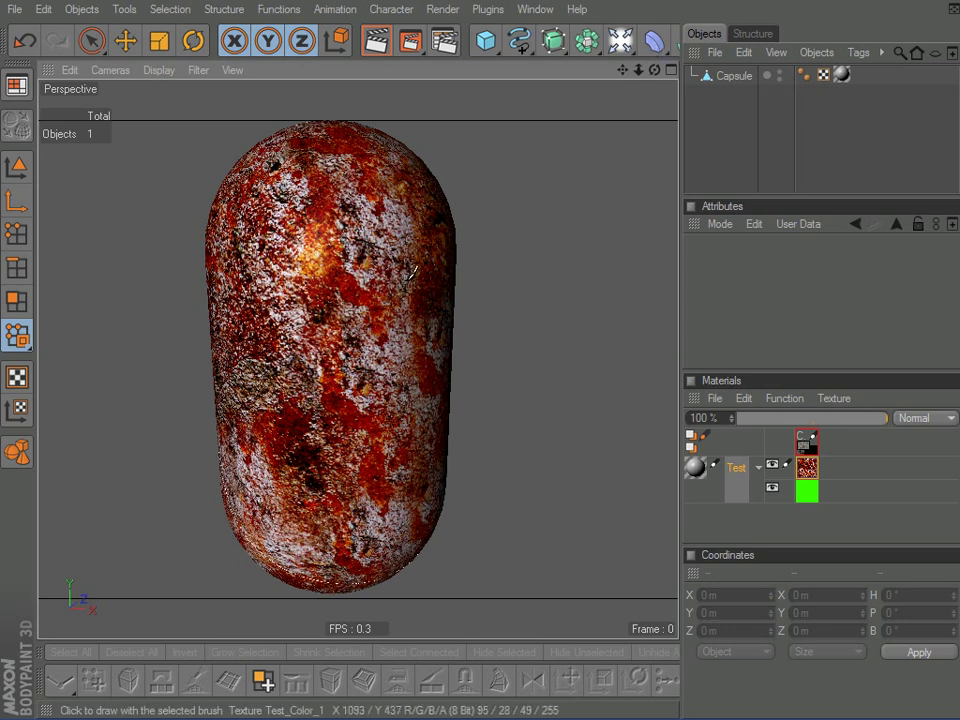
click(17, 166)
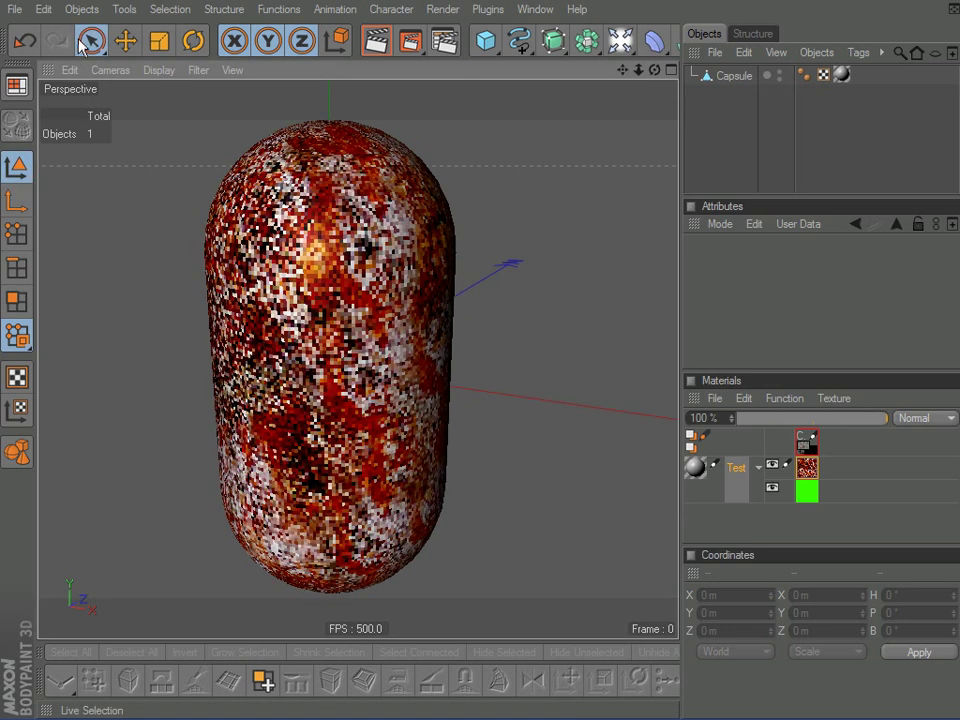
click(89, 41)
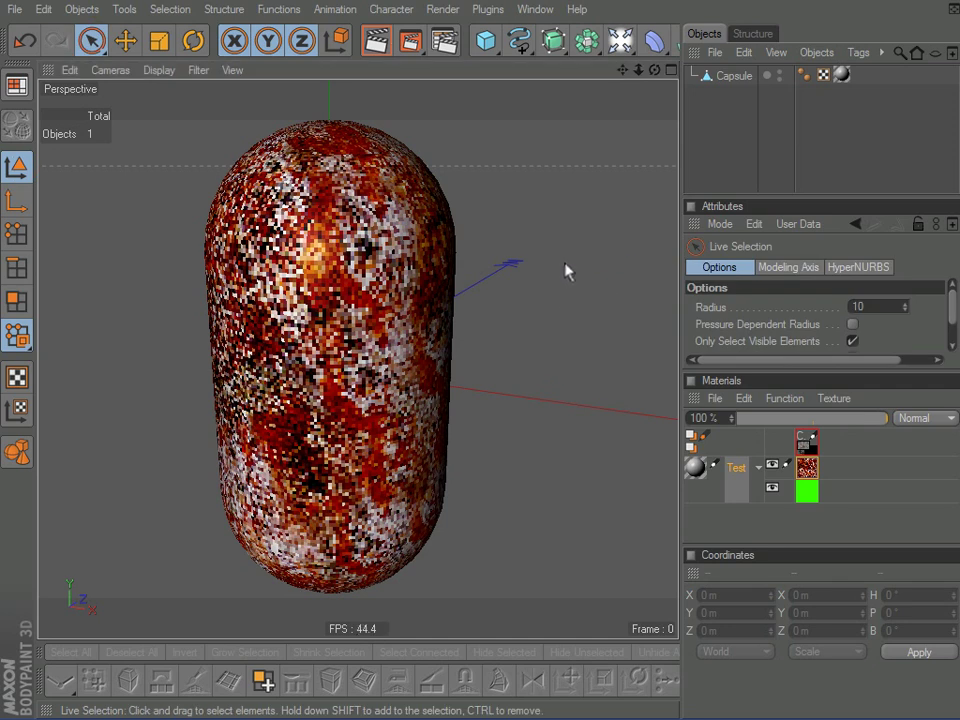
click(535, 10)
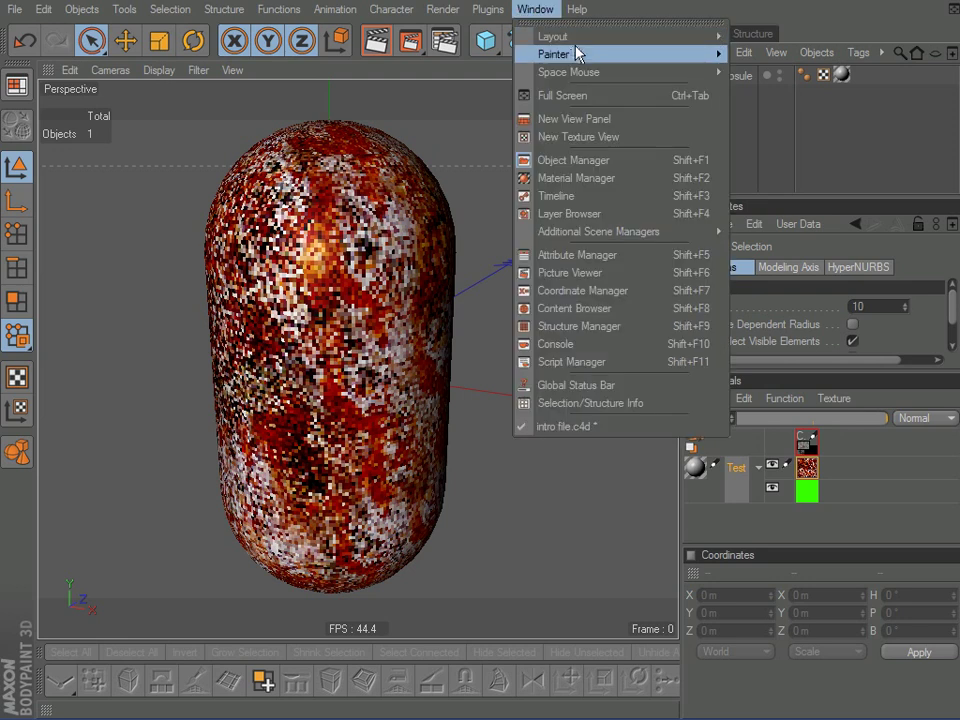
mouse_move(627, 48)
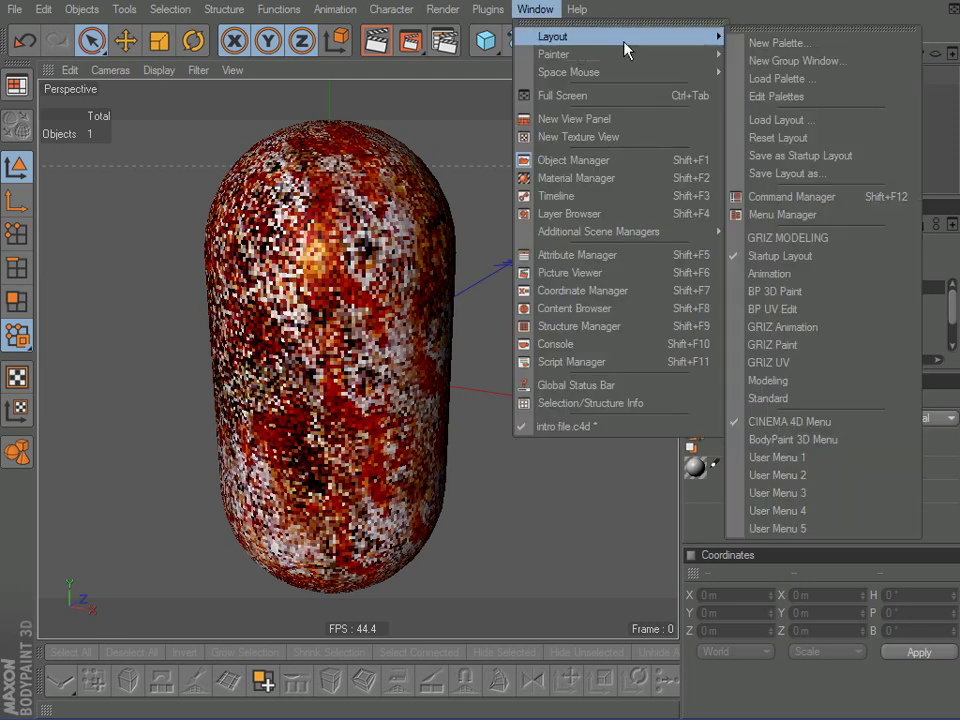
click(805, 198)
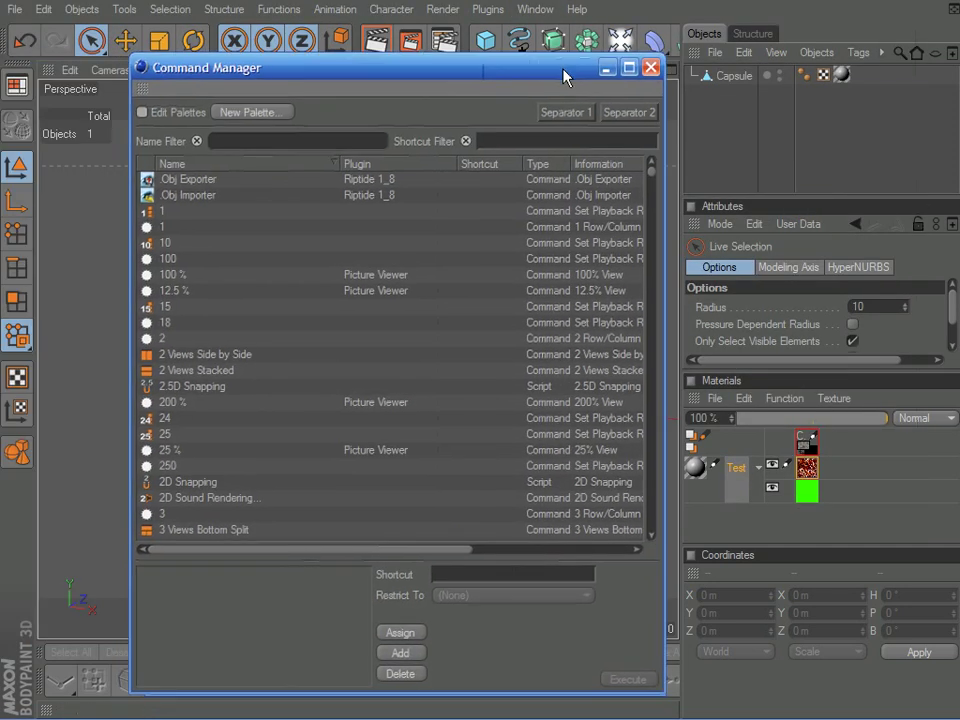
click(655, 55)
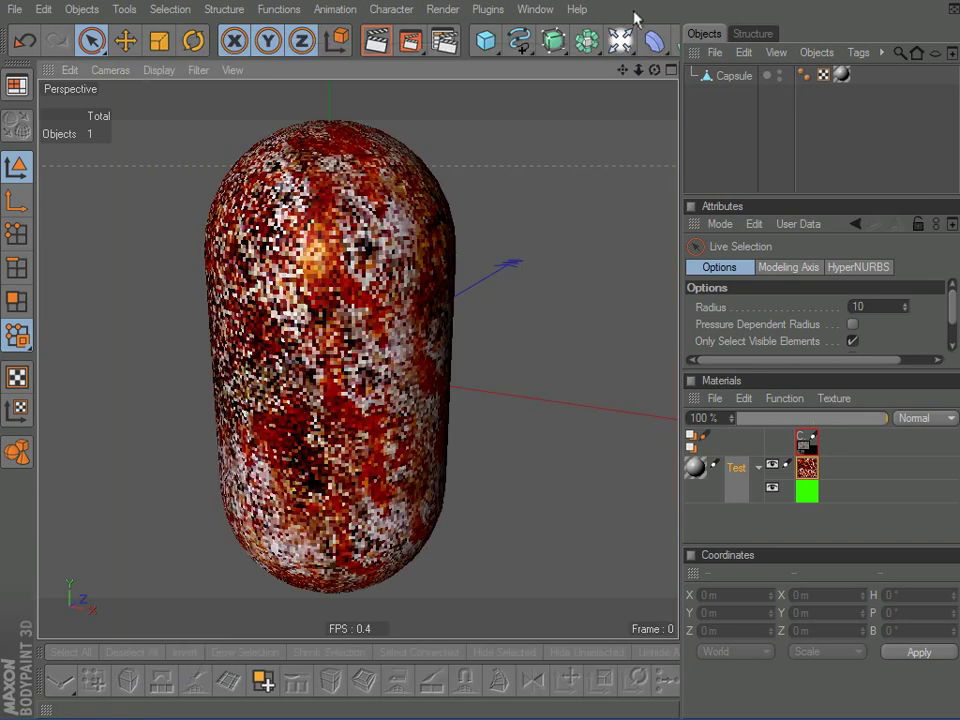
right_click(630, 17)
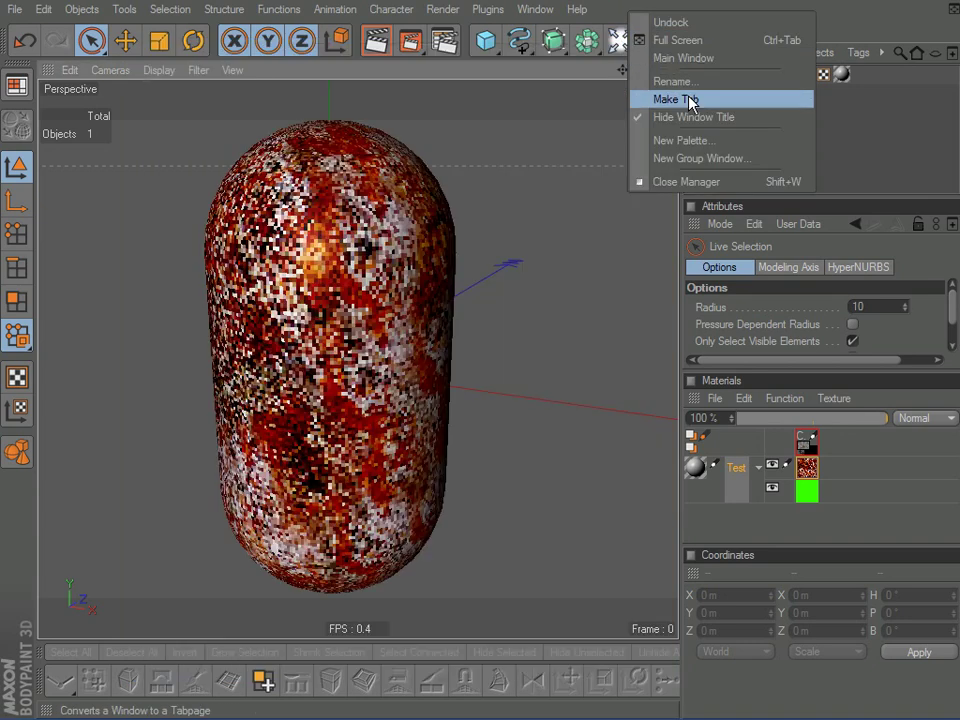
right_click(629, 11)
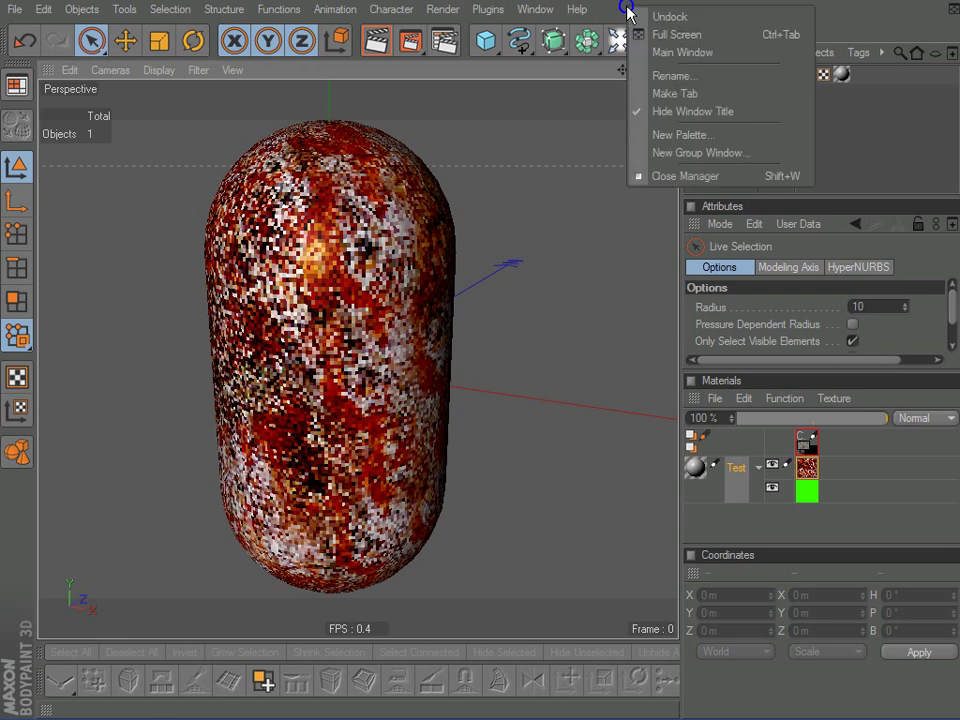
click(669, 12)
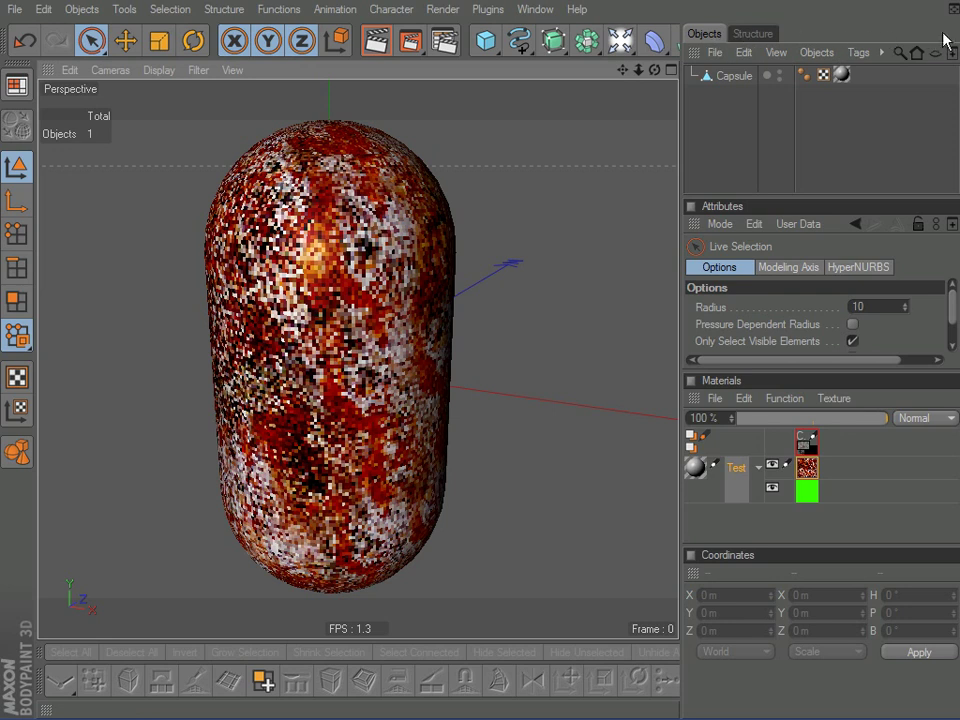
Open the Command Manager, move it clear of the vertical mode palette and enable Edit Palettes.
click(533, 10)
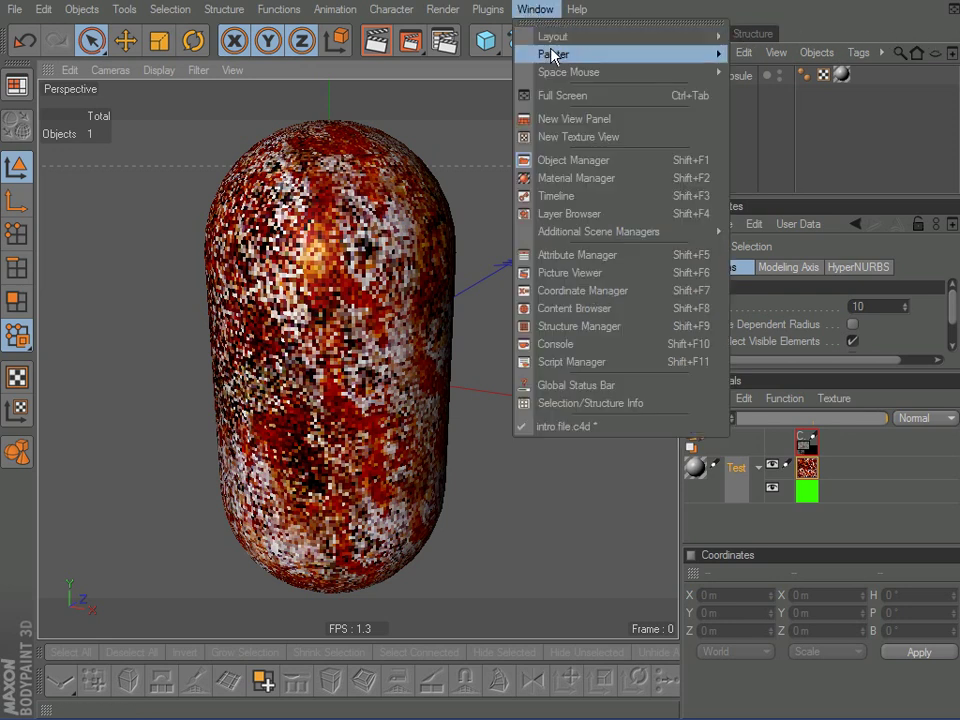
mouse_move(604, 40)
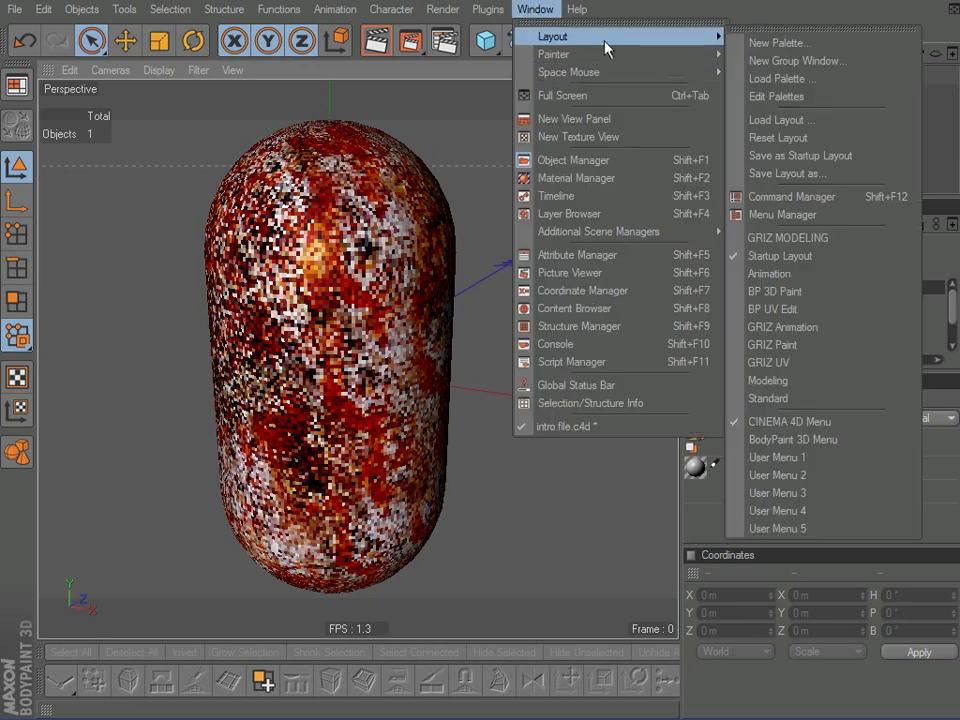
click(778, 197)
drag(455, 58, 620, 156)
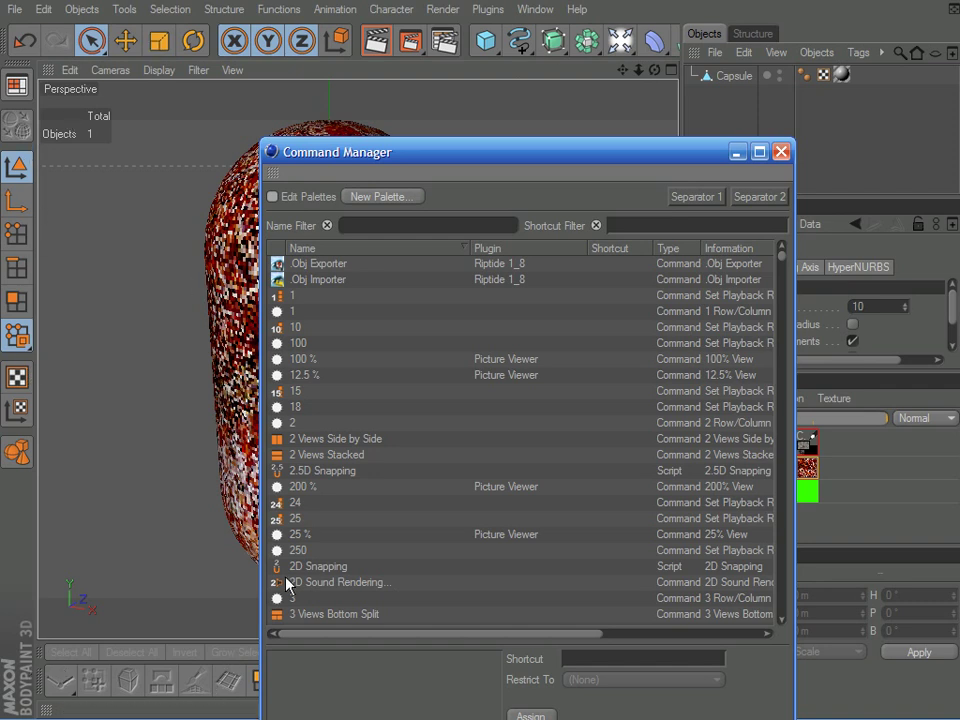
click(272, 197)
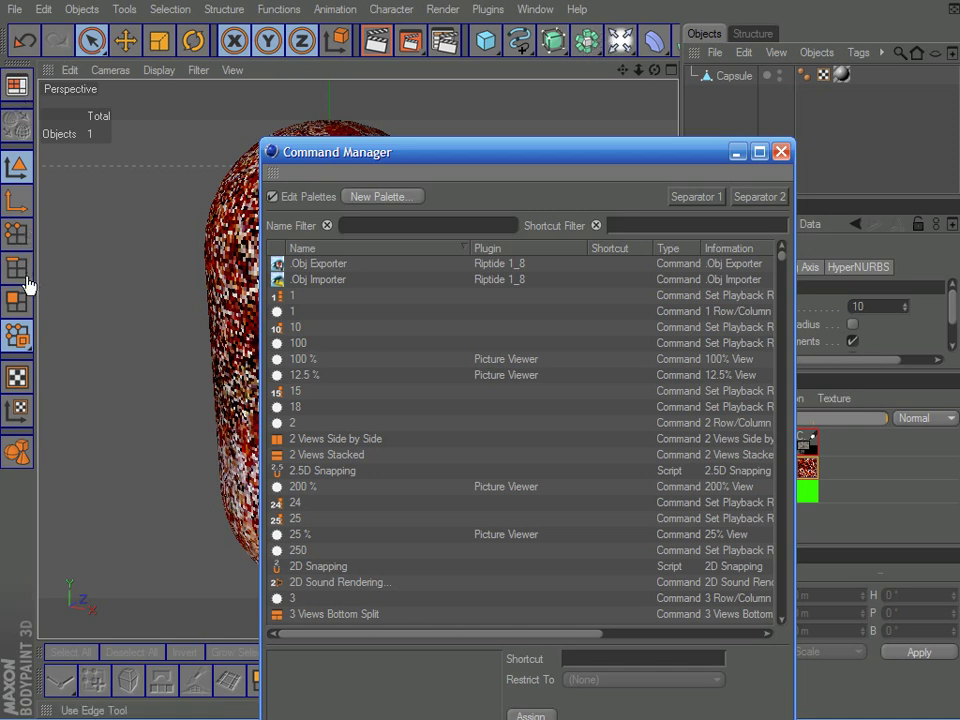
click(273, 197)
click(273, 197)
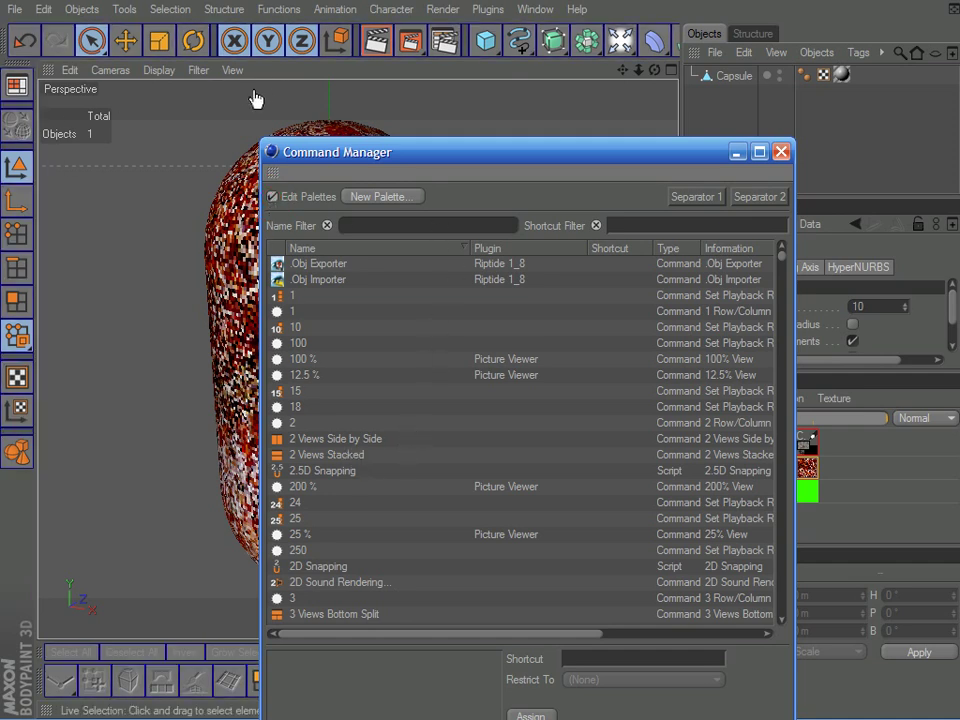
click(18, 10)
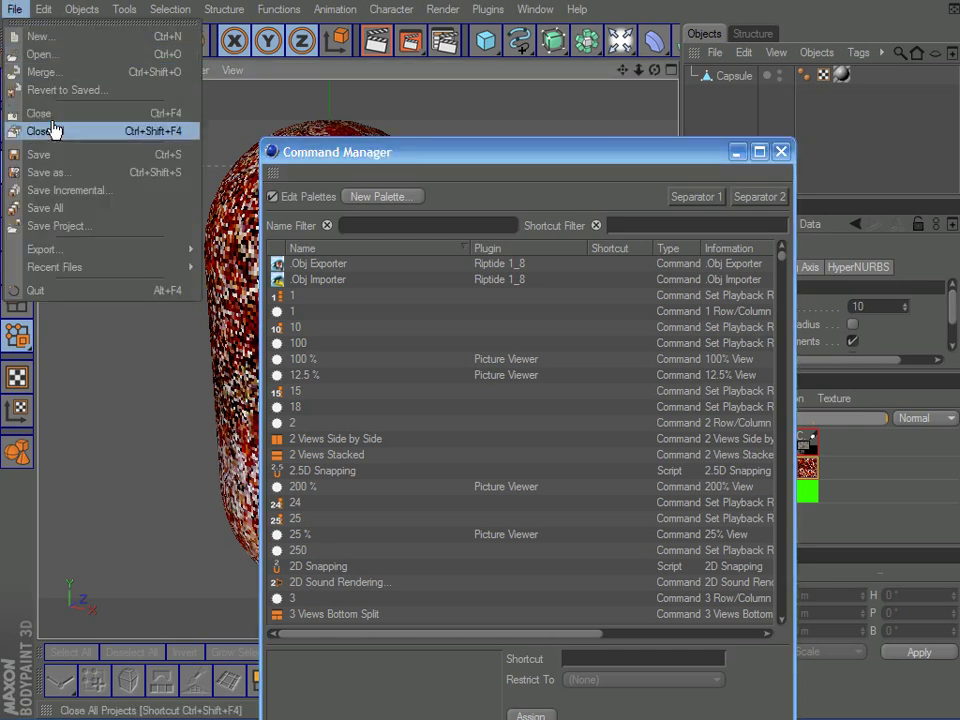
click(407, 80)
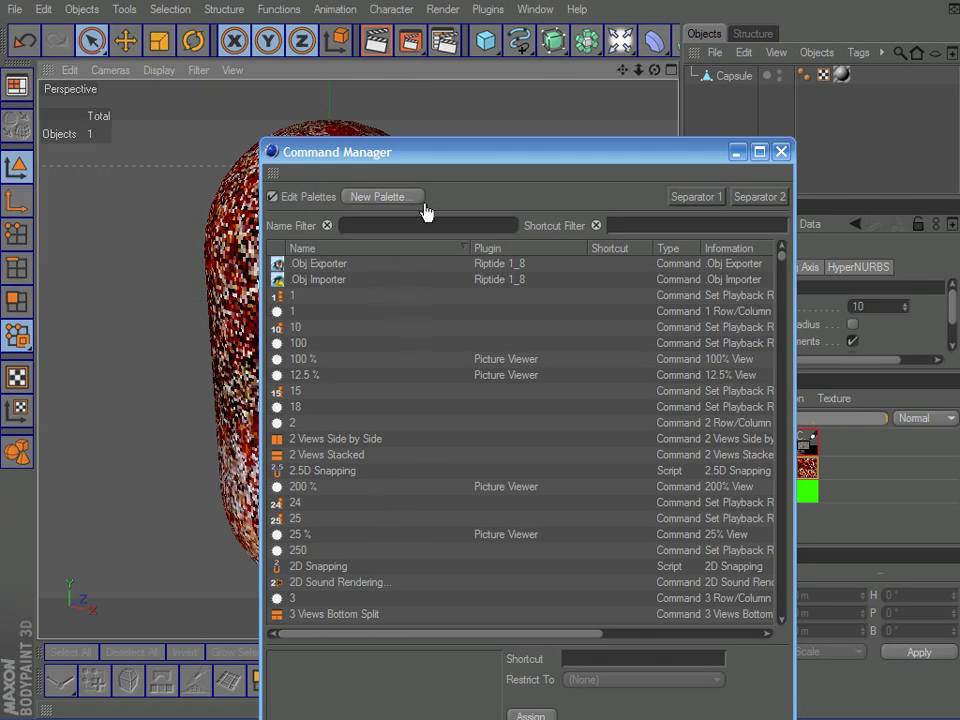
Filter the commands by "save" and place the Save command's icon in the horizontal modeling palette beneath the viewport.
mouse_move(786, 265)
mouse_down()
mouse_move(780, 437)
mouse_move(793, 596)
mouse_move(784, 257)
mouse_up()
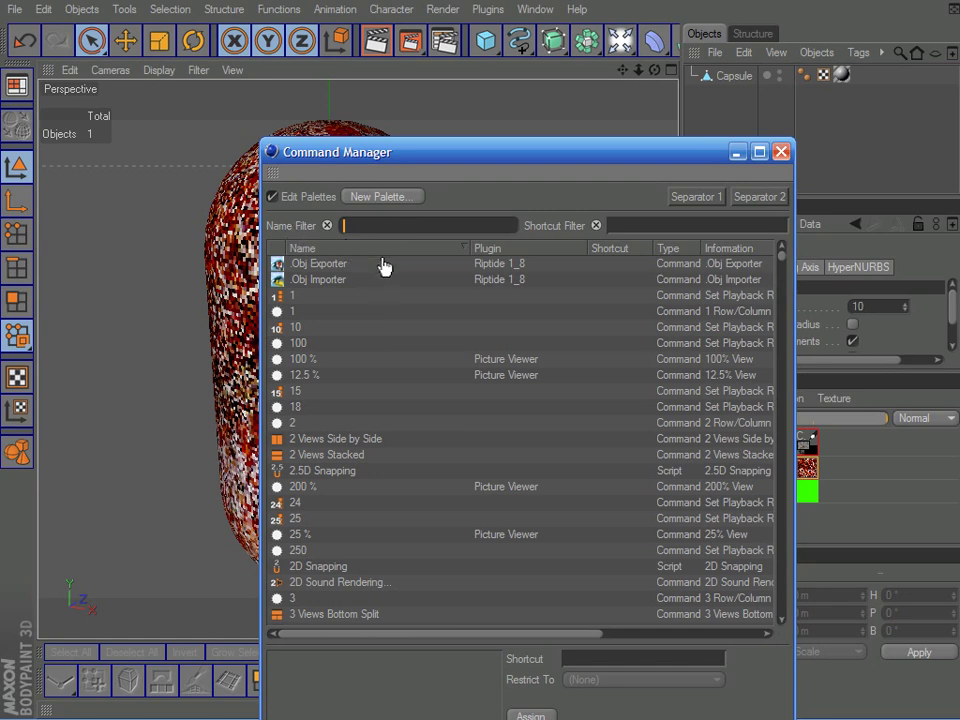
text(save)
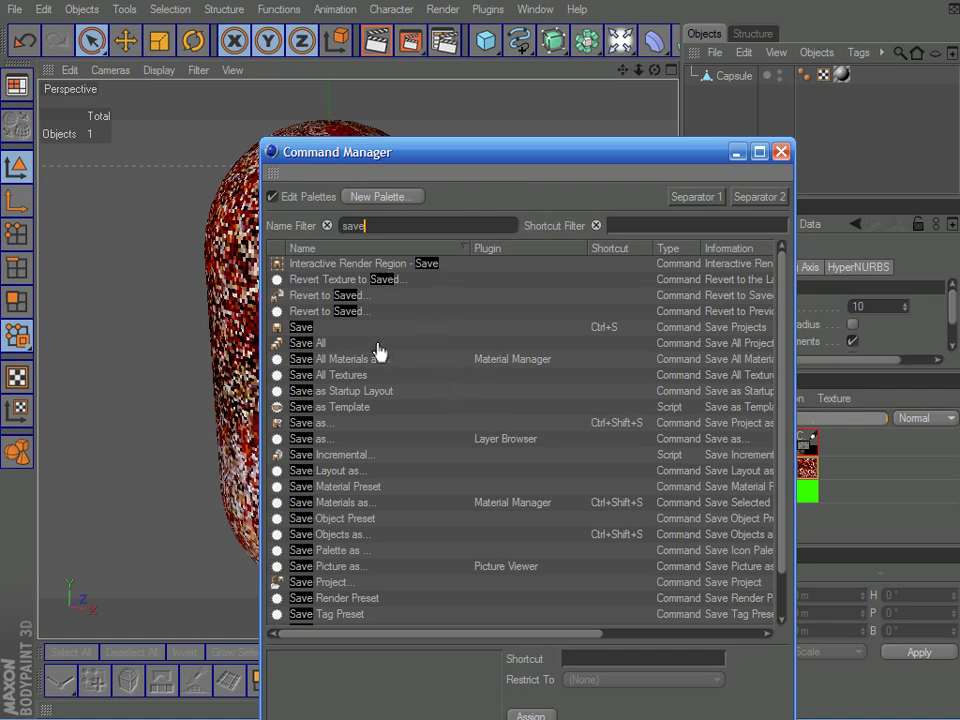
click(277, 330)
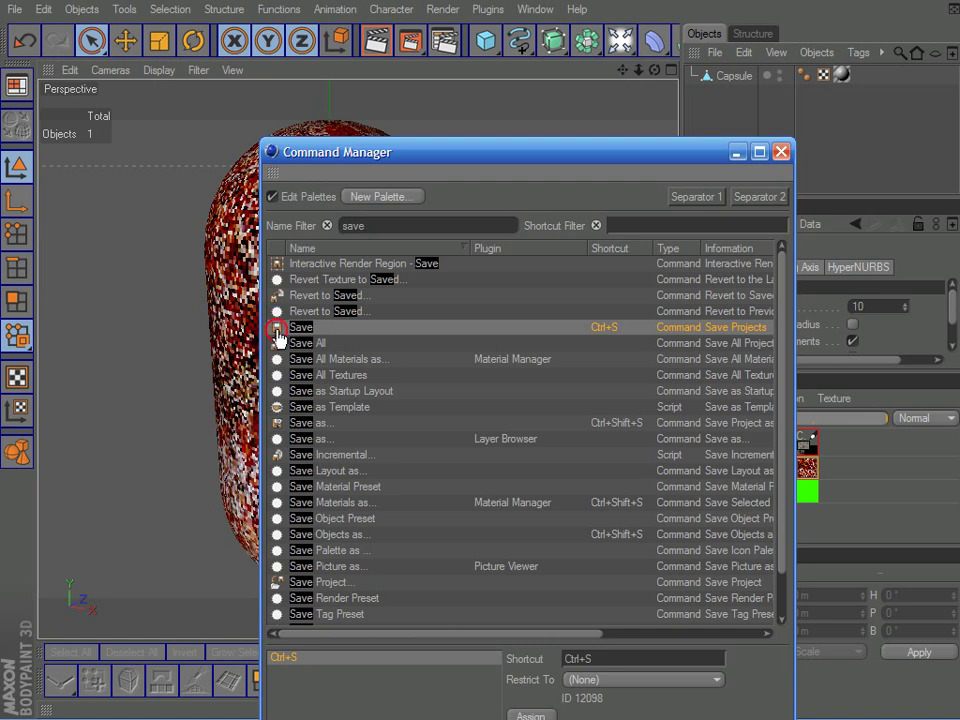
drag(274, 344, 34, 524)
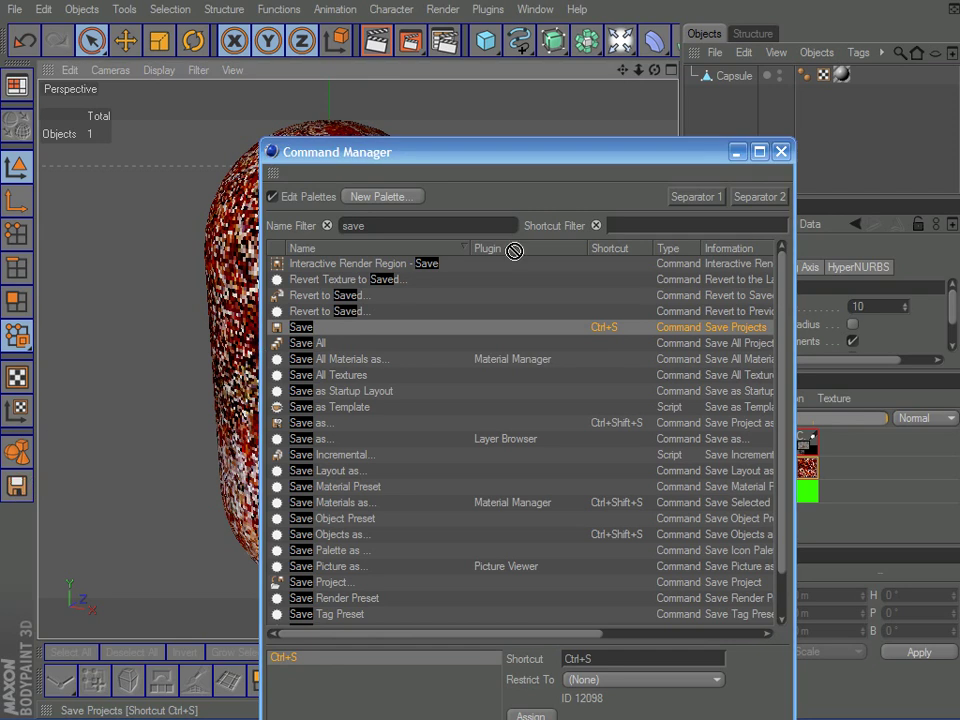
drag(469, 40, 190, 686)
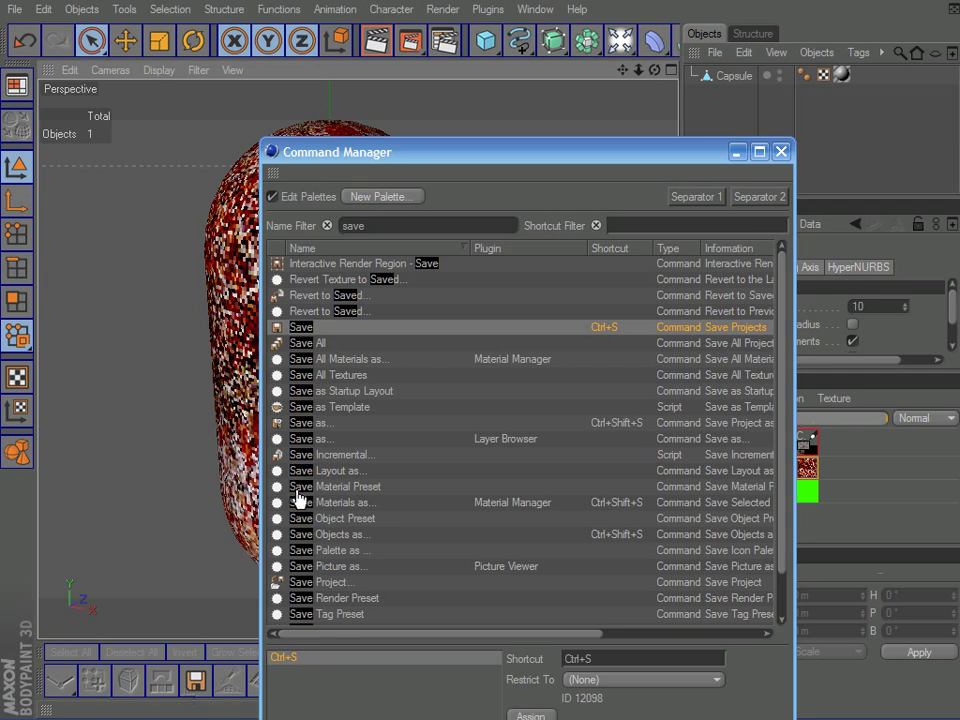
Filter the commands by "cube" and add the Cube command to the end of the vertical mode palette.
click(388, 220)
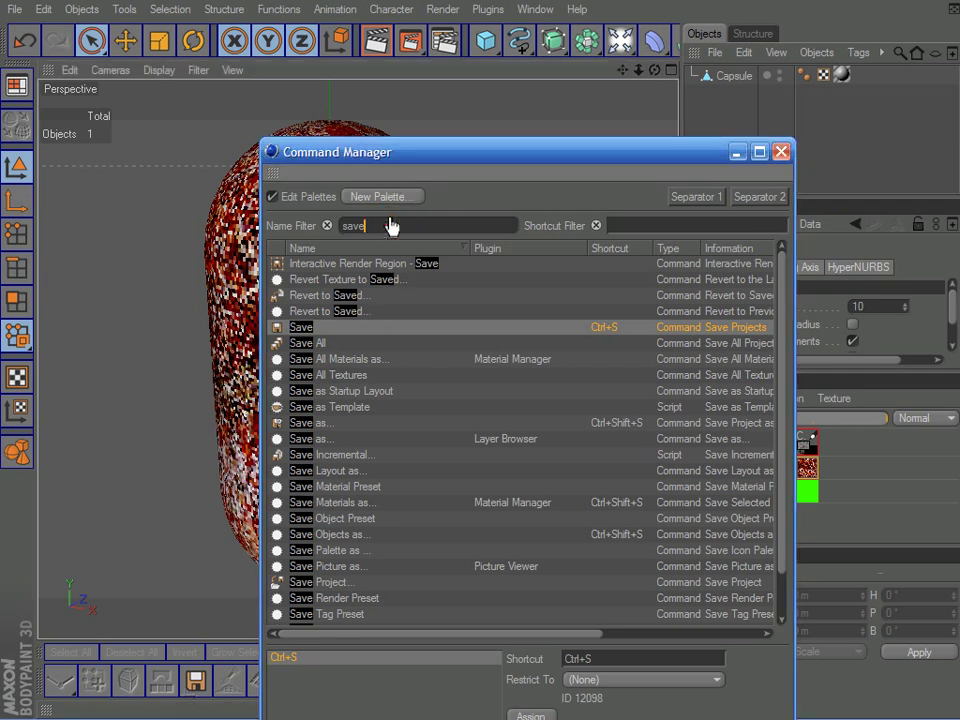
key(BackSpace)
key(BackSpace)
key(BackSpace)
key(BackSpace)
text(c)
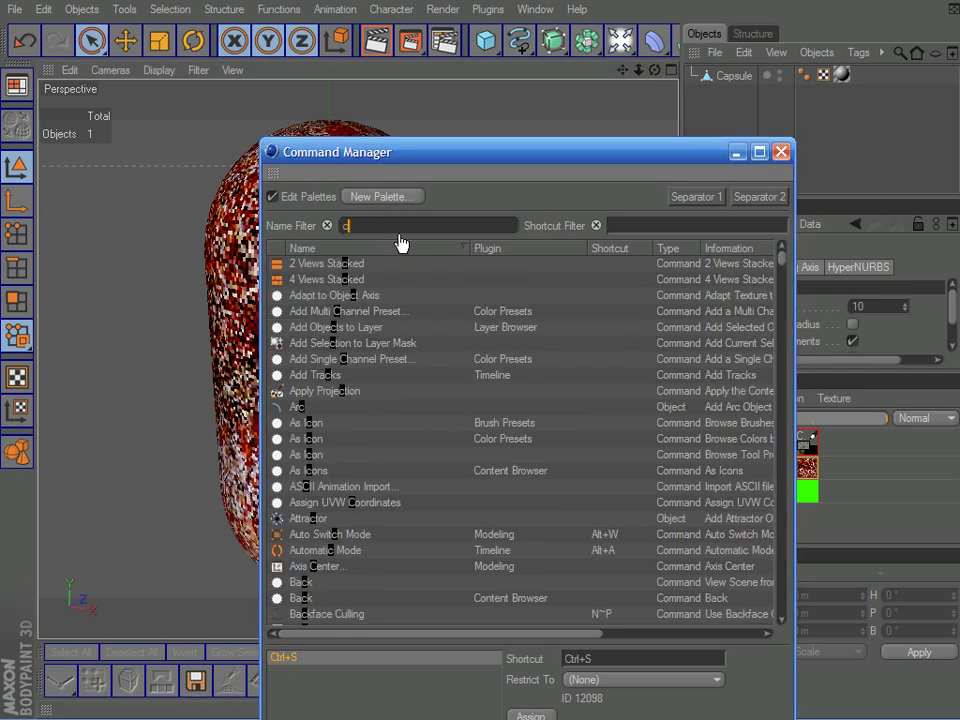
text(ube)
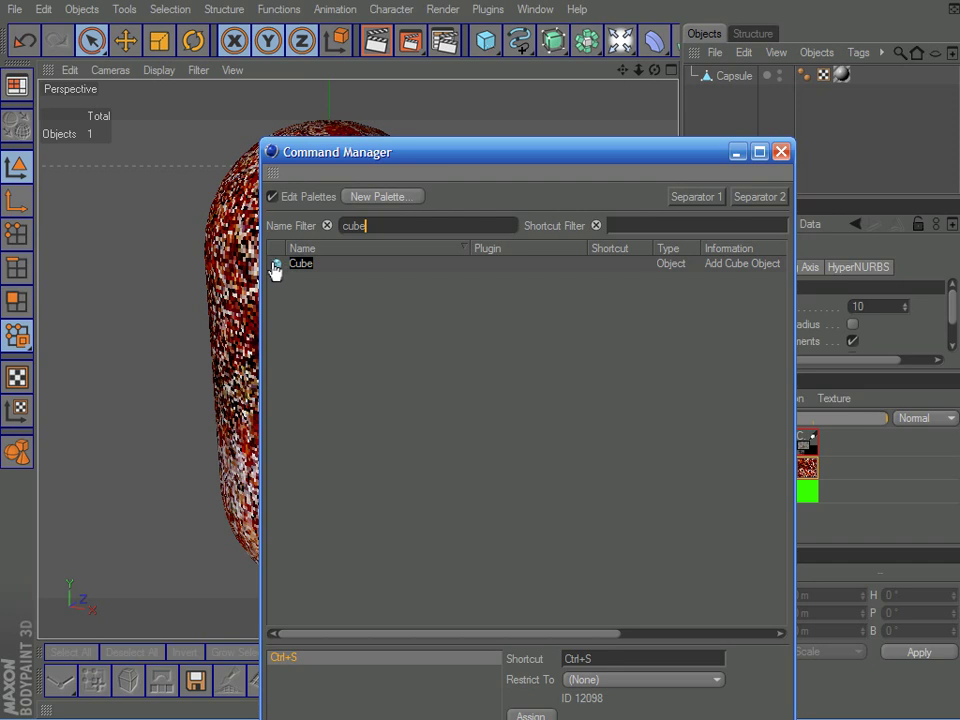
drag(278, 265, 264, 323)
drag(9, 522, 15, 518)
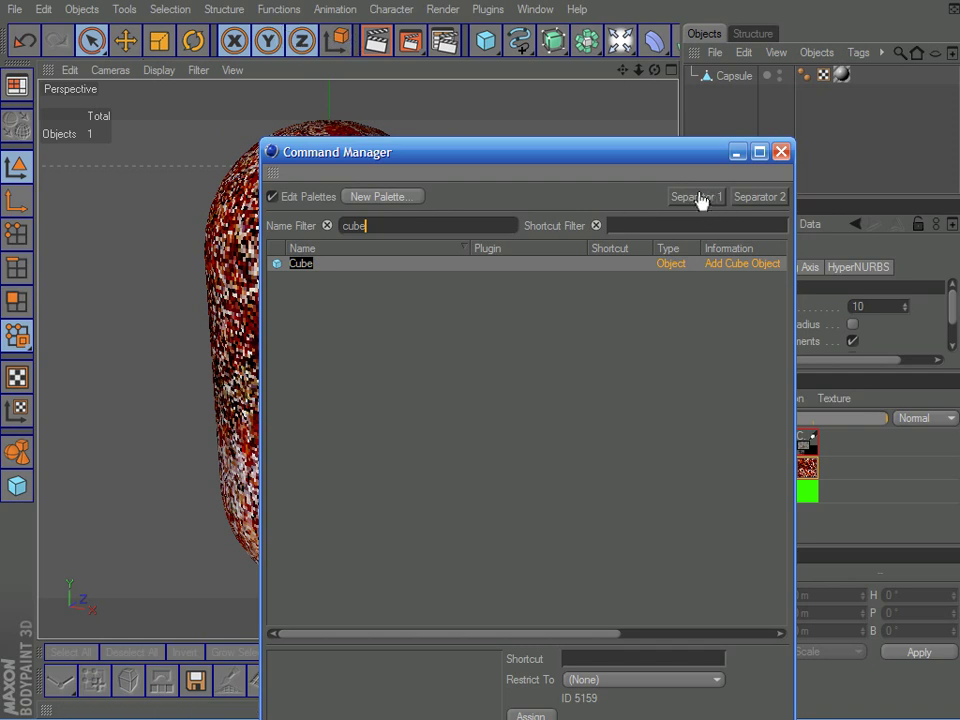
Put Separator 1 before the Cube icon, add Separator 2 and a second Cube icon after it, and close the Command Manager.
drag(703, 203, 20, 492)
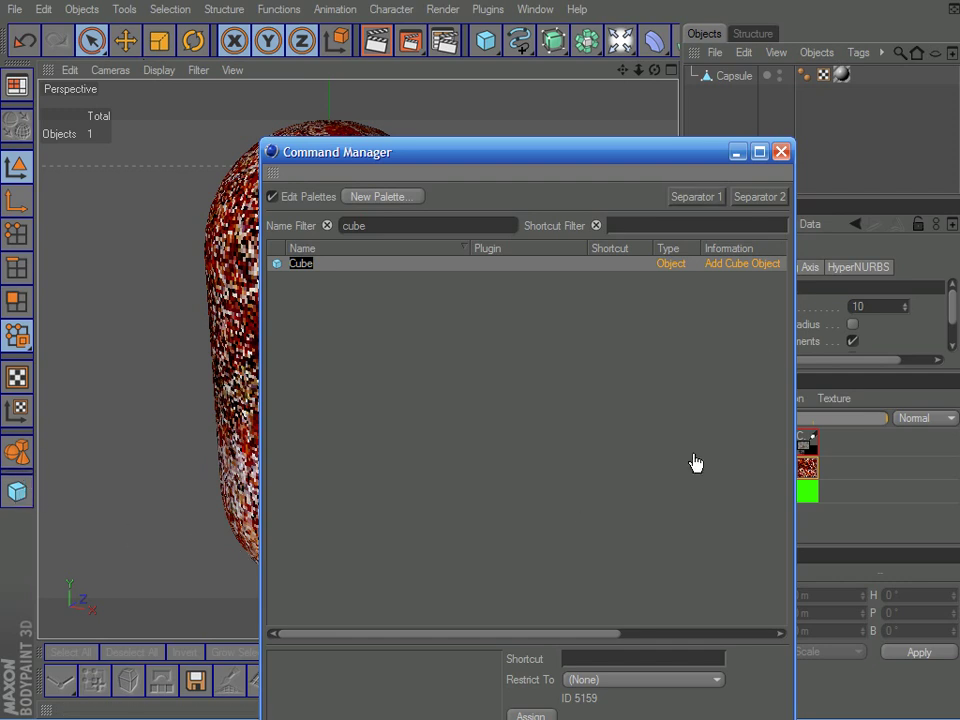
drag(756, 198, 22, 530)
drag(279, 265, 24, 510)
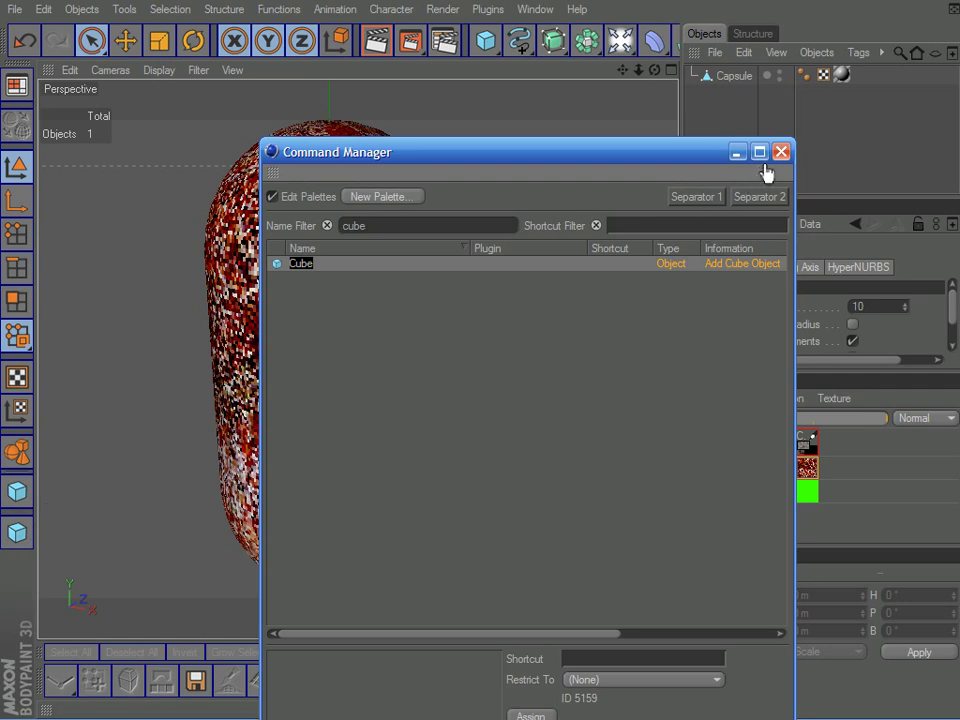
drag(697, 160, 658, 92)
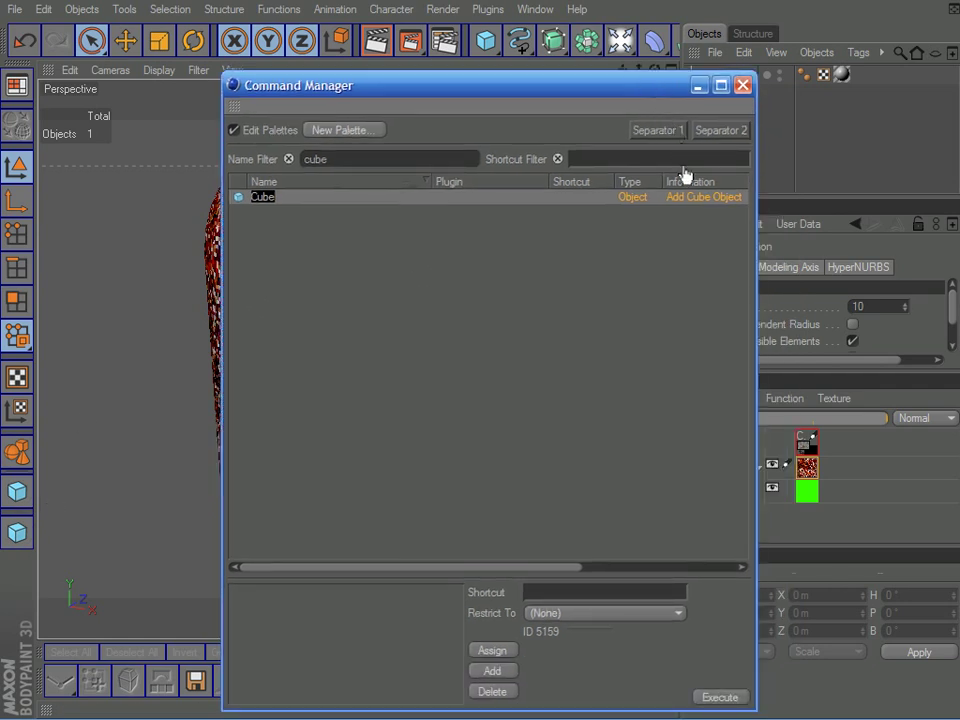
click(742, 86)
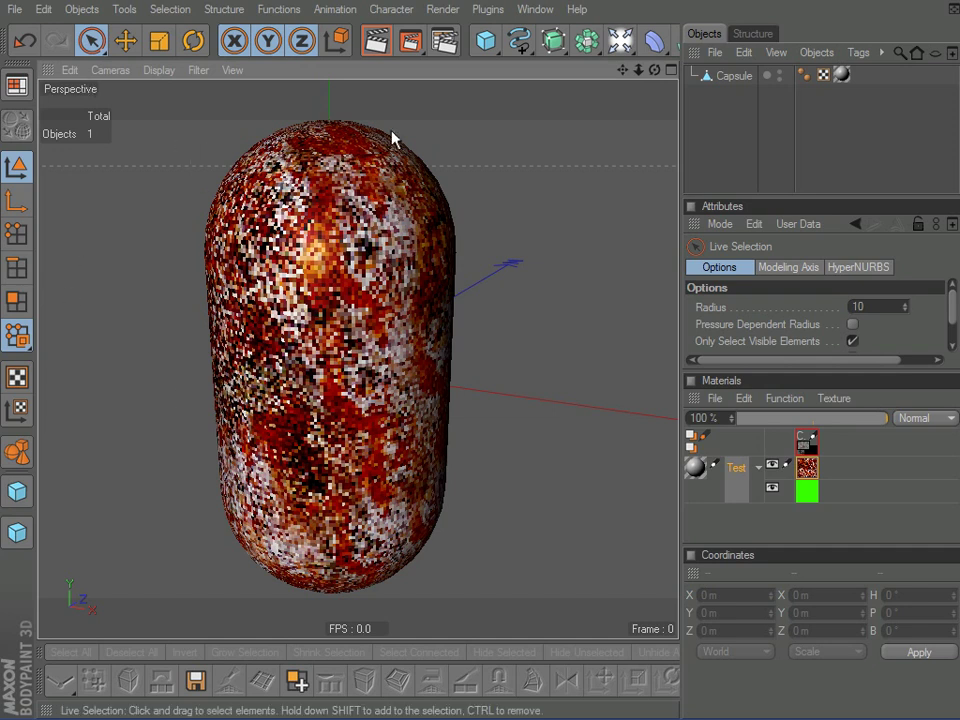
Save the customized interface layout as "test" in the prefs folder.
click(536, 10)
mouse_move(548, 37)
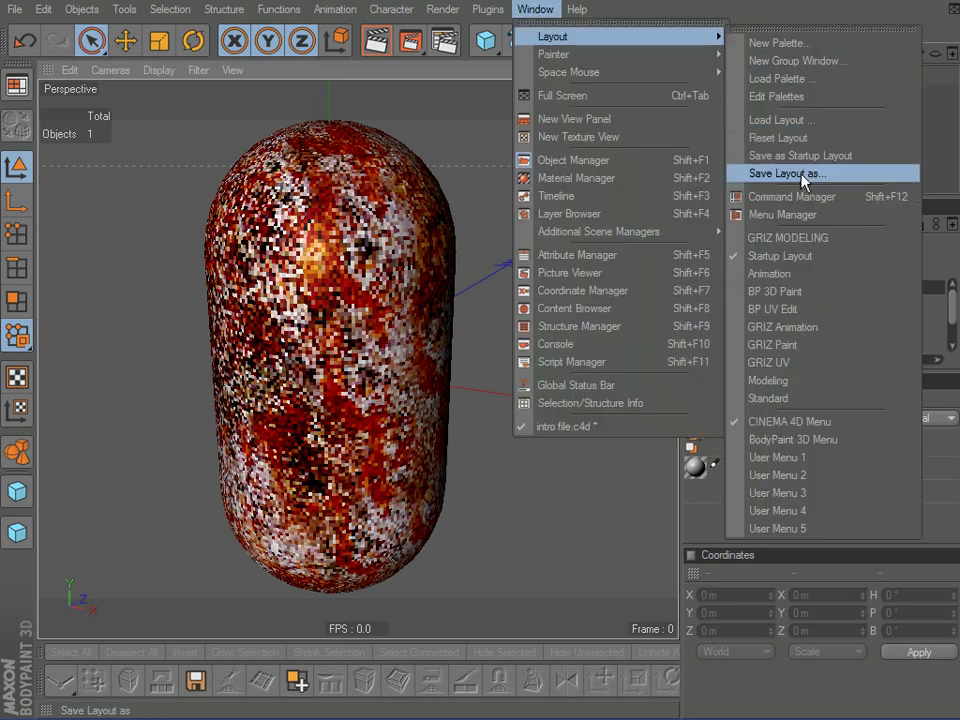
click(802, 175)
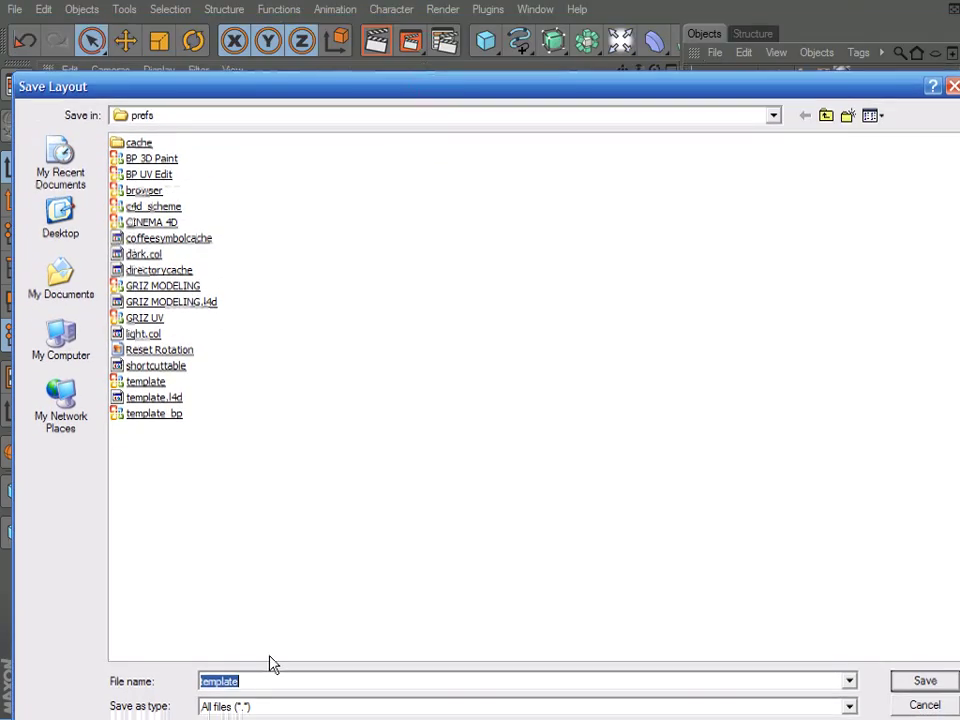
text(test)
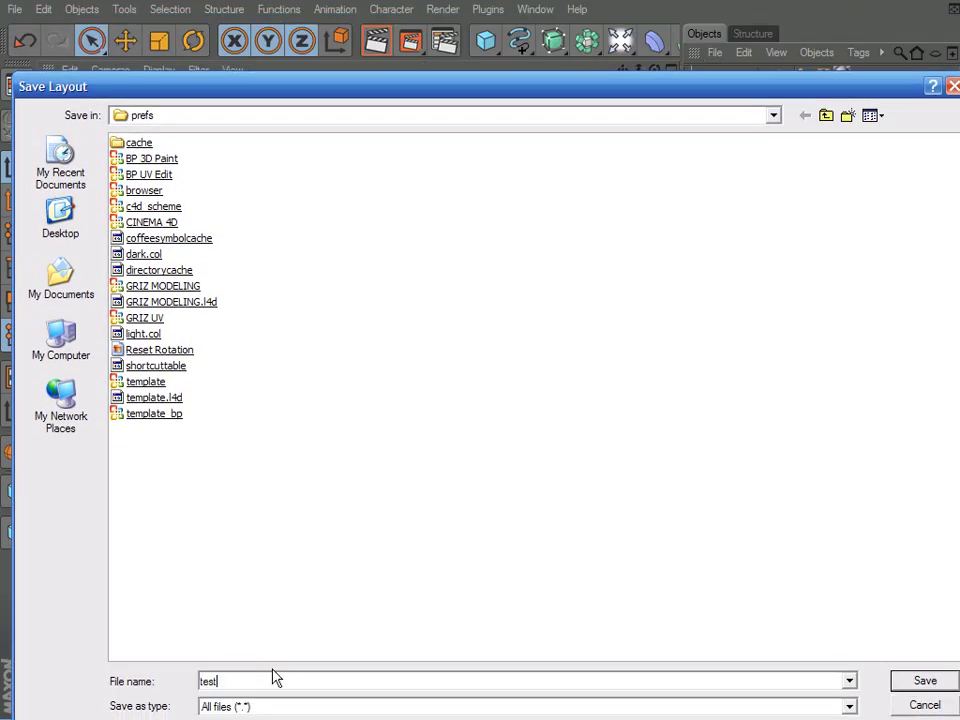
click(926, 682)
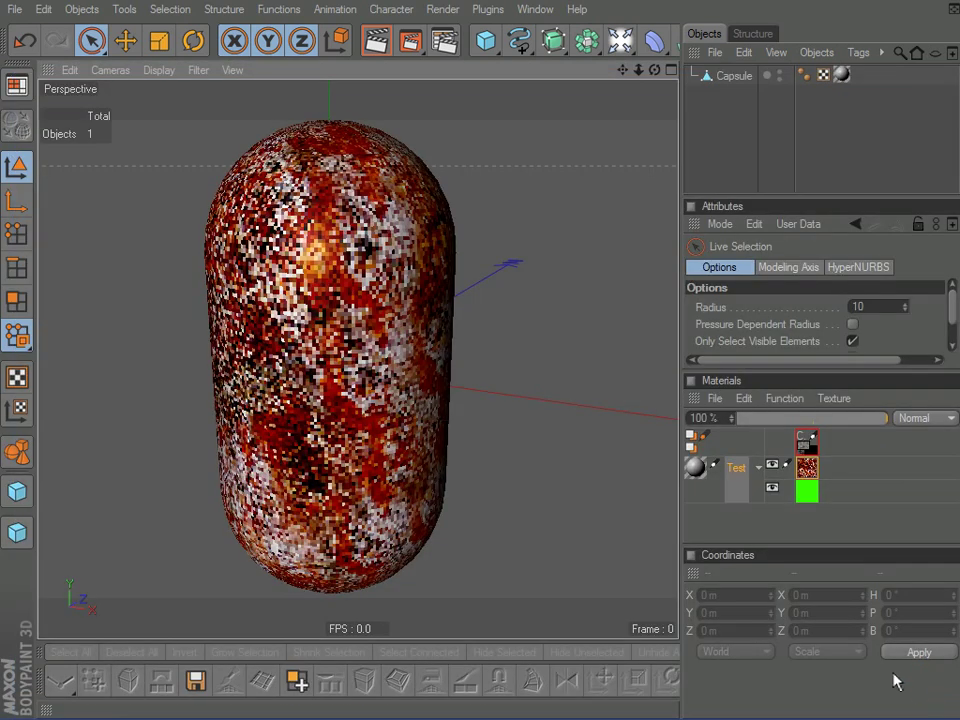
Switch to the GRIZ MODELING layout, reposition the program window, and return to the saved "test" layout.
click(16, 86)
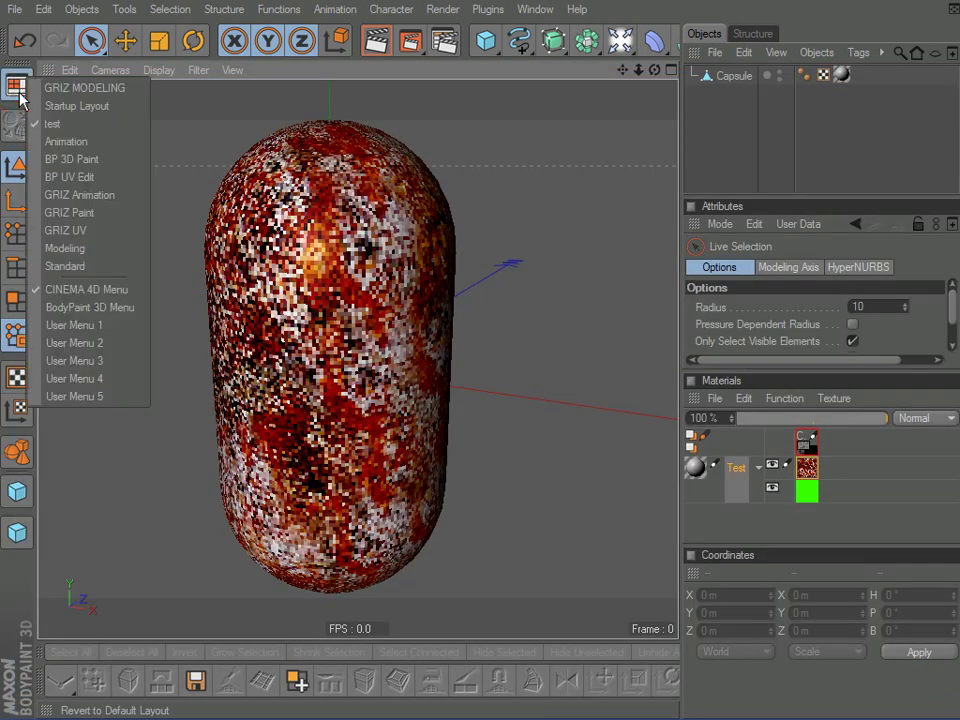
click(66, 88)
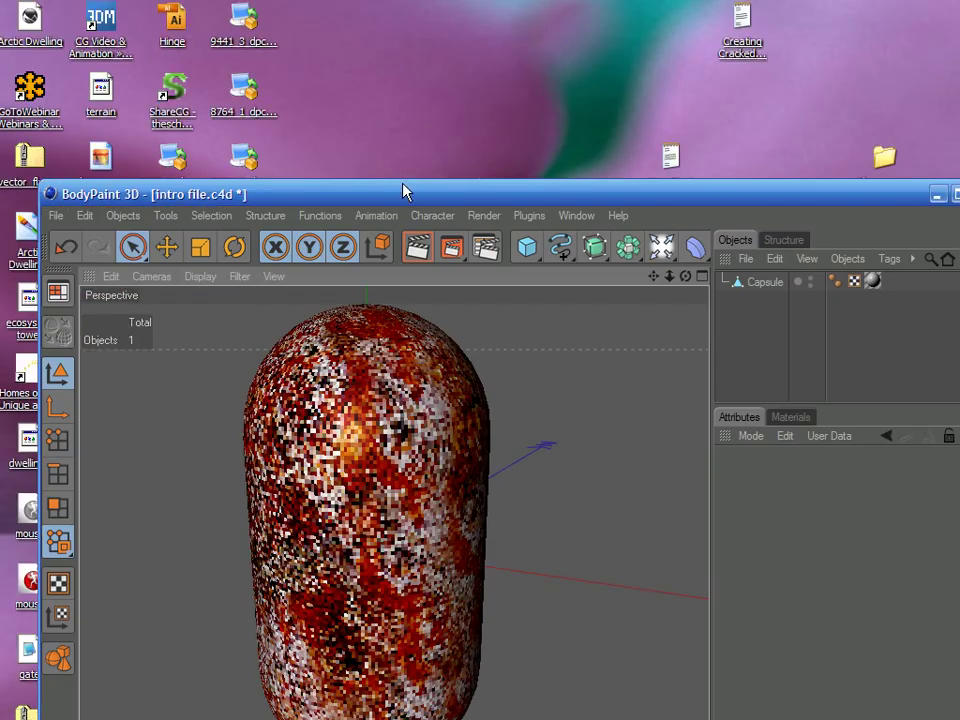
drag(401, 191, 396, 0)
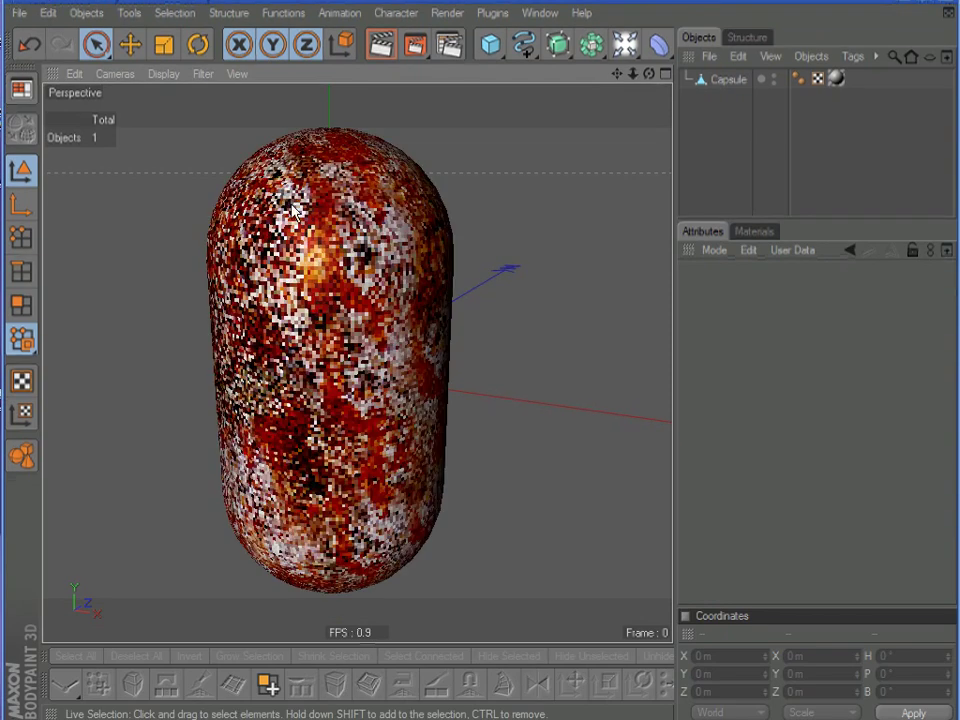
click(22, 90)
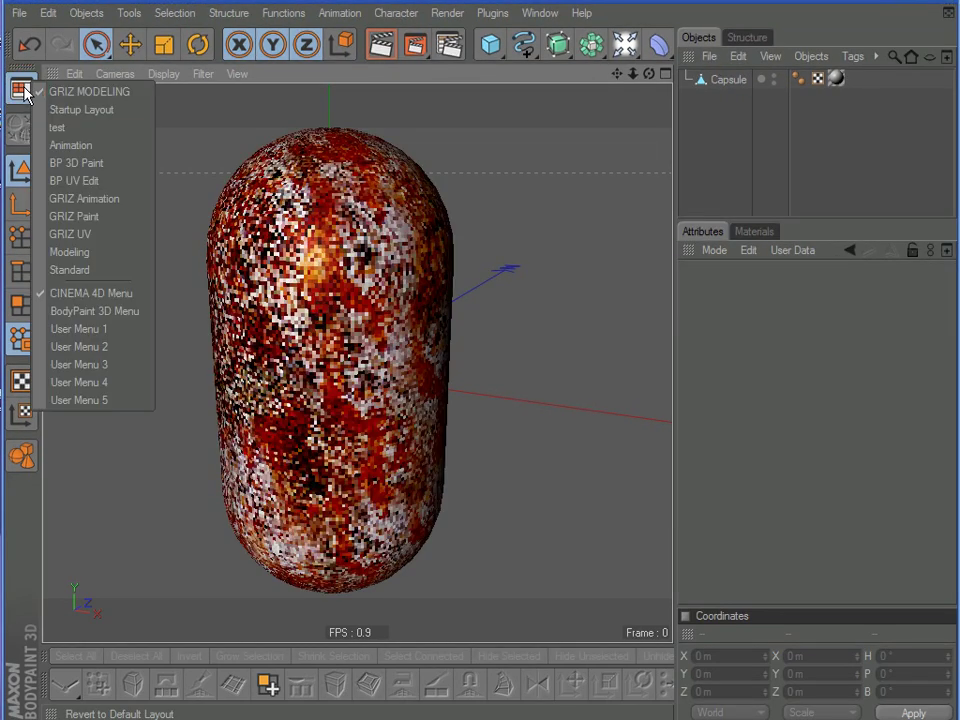
click(71, 128)
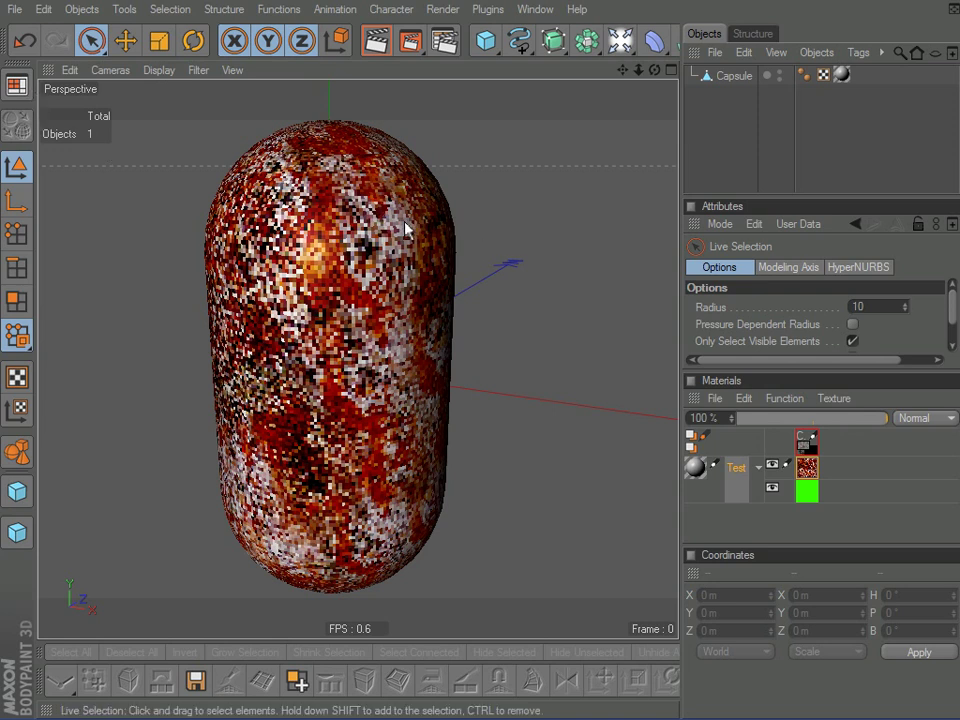
Switch to the GRIZ UV layout and reposition the program window so the viewport and texture view fit on screen.
click(16, 85)
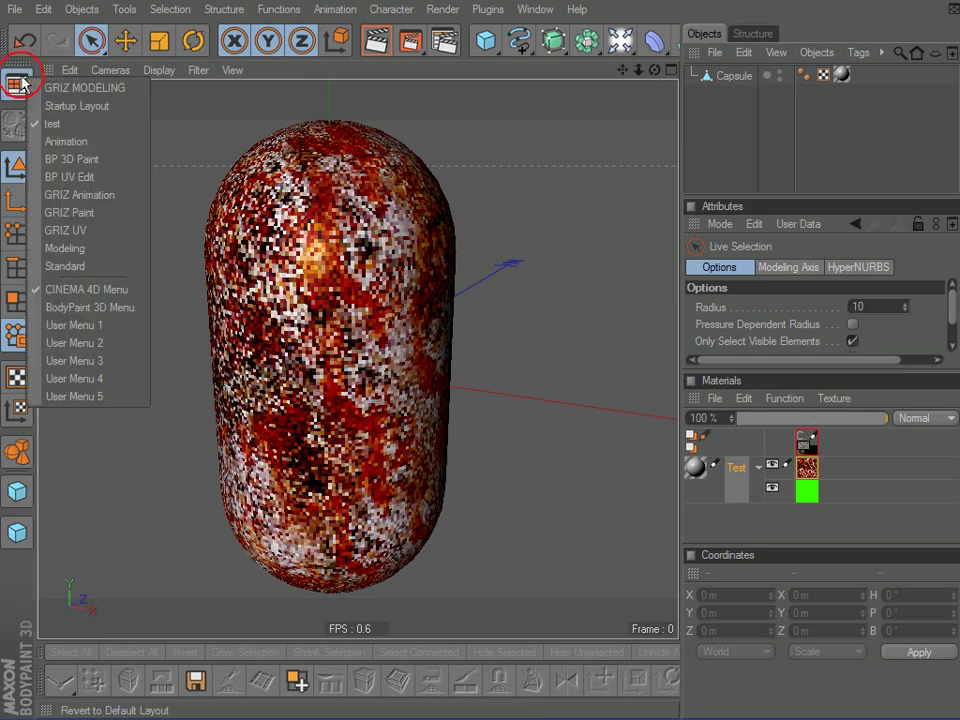
click(70, 229)
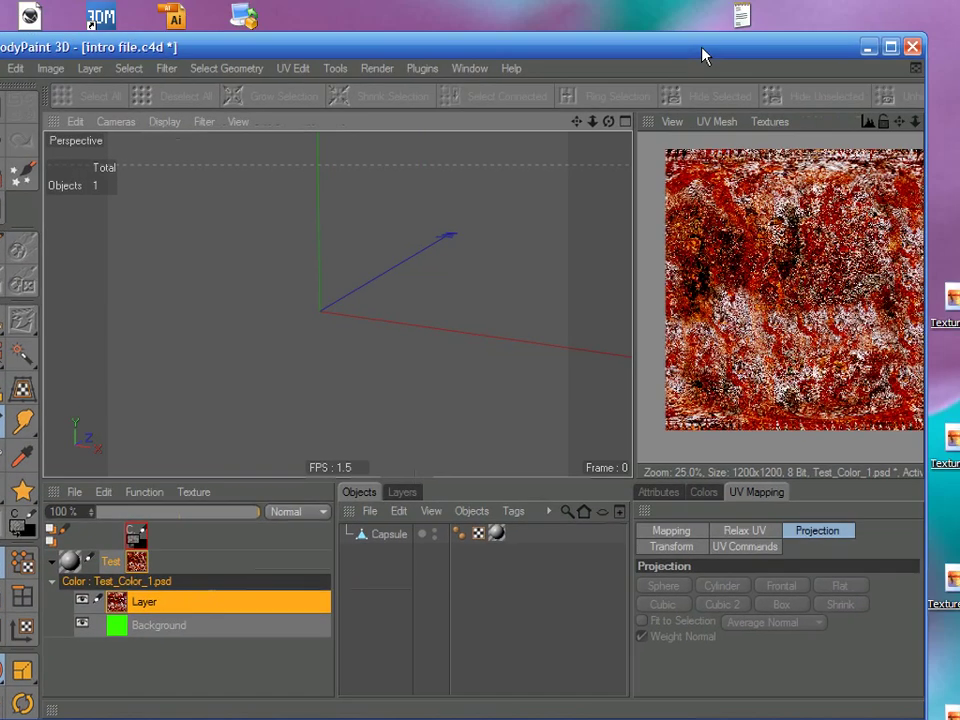
drag(702, 55, 738, 56)
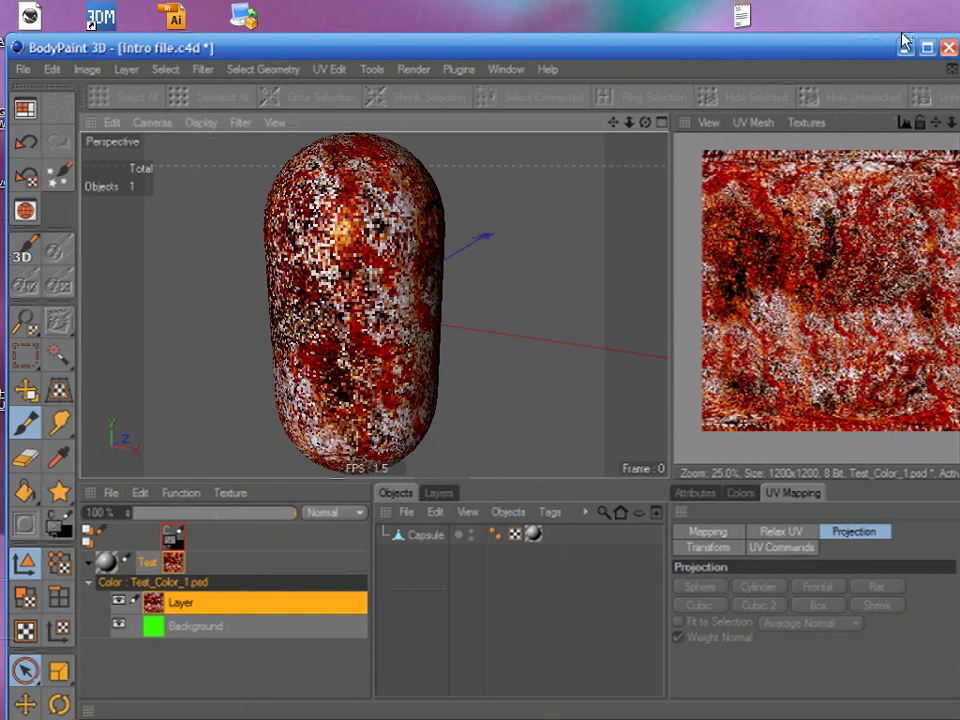
drag(852, 31, 852, 0)
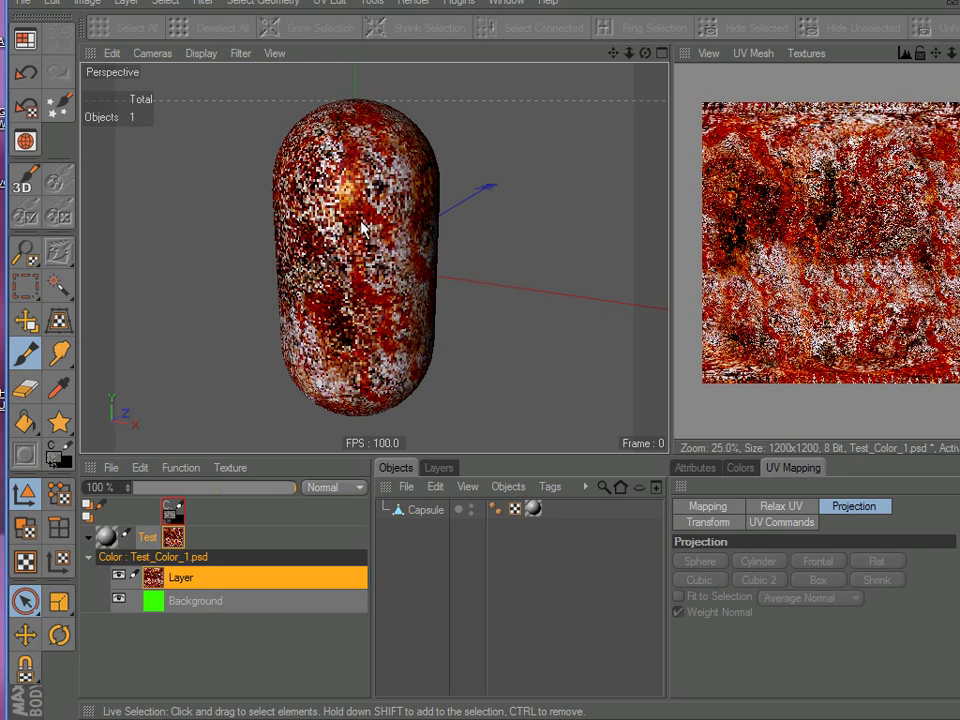
Zoom the texture view to 33.3% and activate the Brush, Eyedropper and Smear tools in turn to examine the capsule's display.
scroll(800, 270, up, 5)
scroll(800, 270, down, 4)
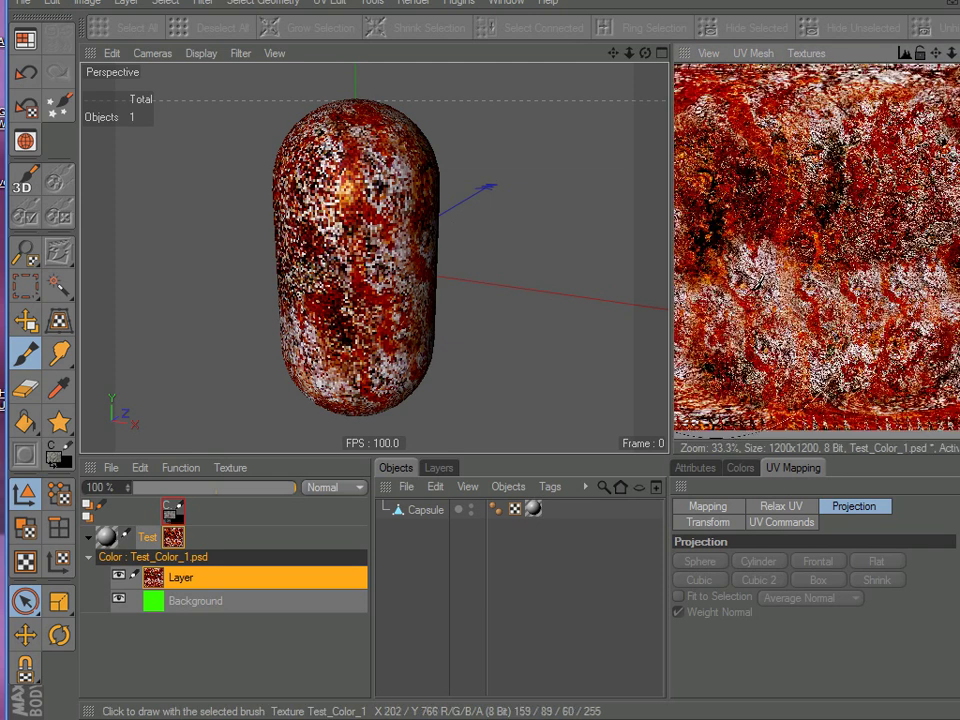
click(25, 356)
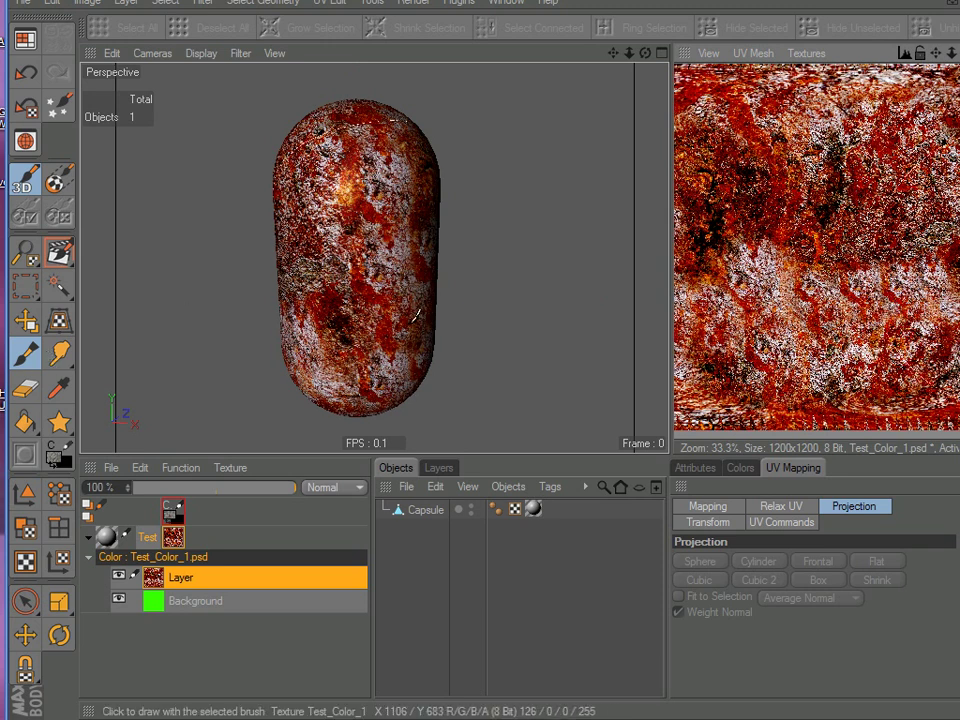
click(60, 389)
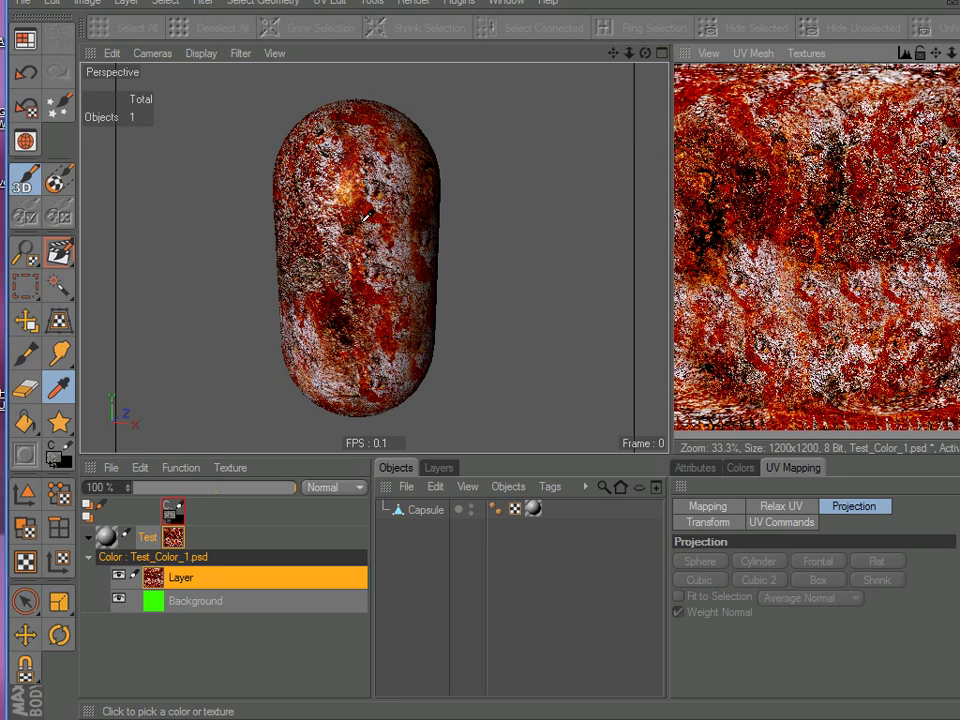
click(57, 362)
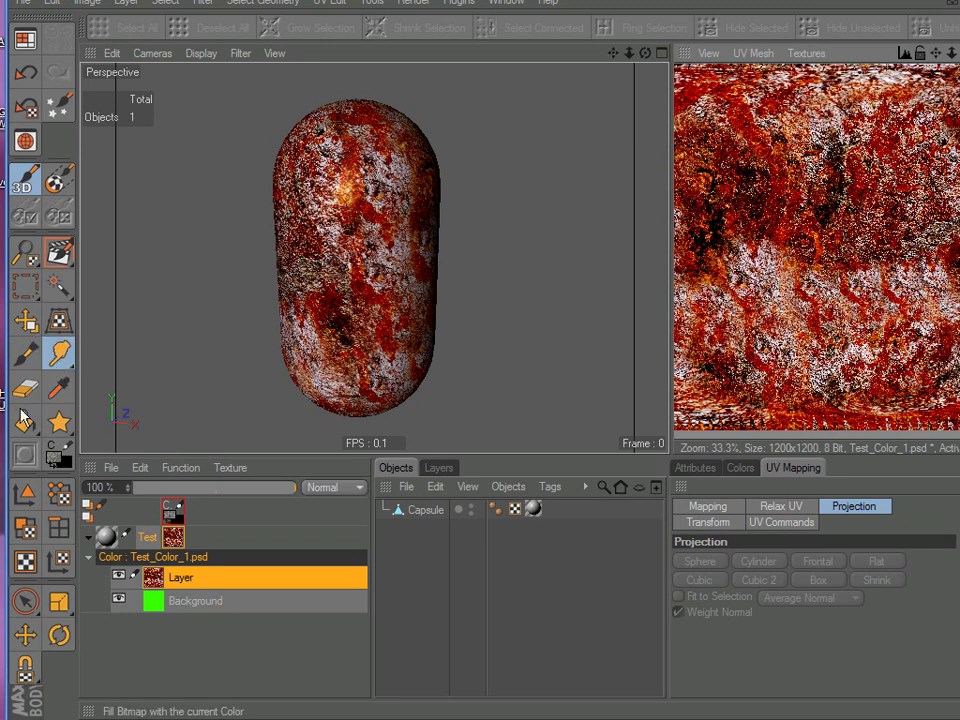
Switch to polygon mode with Live Selection and deselect all of the capsule's polygons.
click(27, 528)
click(27, 600)
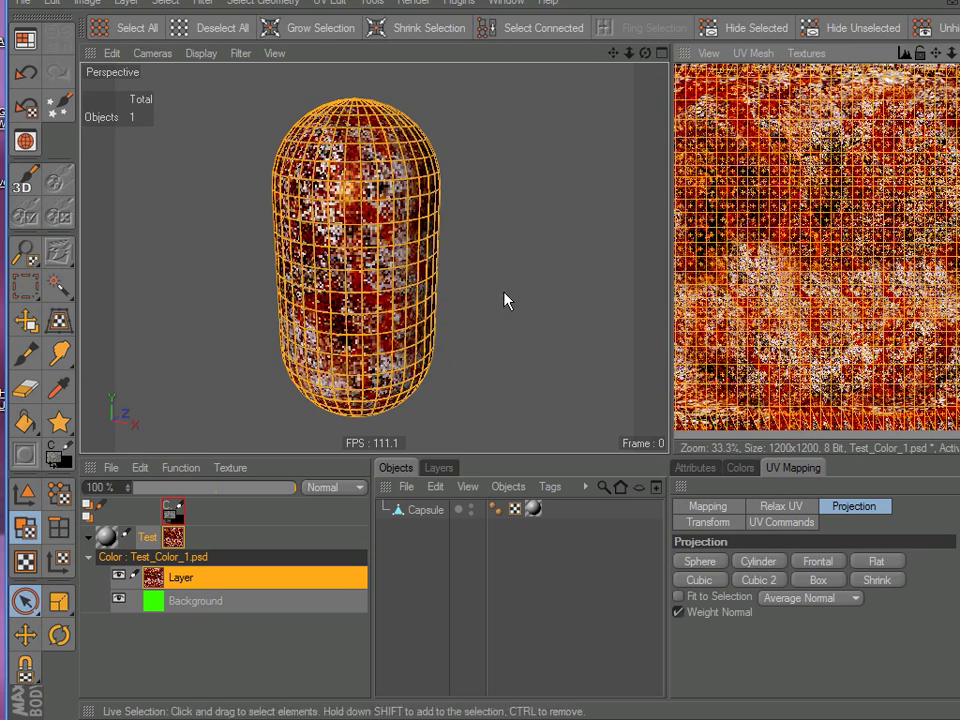
click(529, 298)
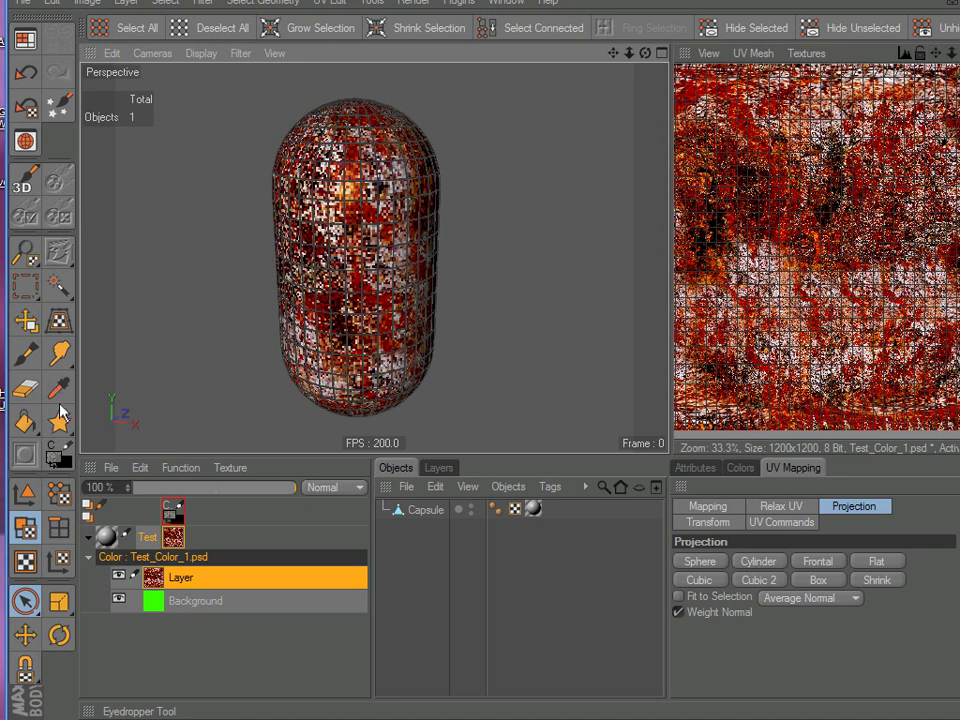
Set the Test material's texture preview size to 1024x1024 (4 MB) in its Illumination settings and close the Material Editor.
click(110, 538)
drag(160, 0, 492, 50)
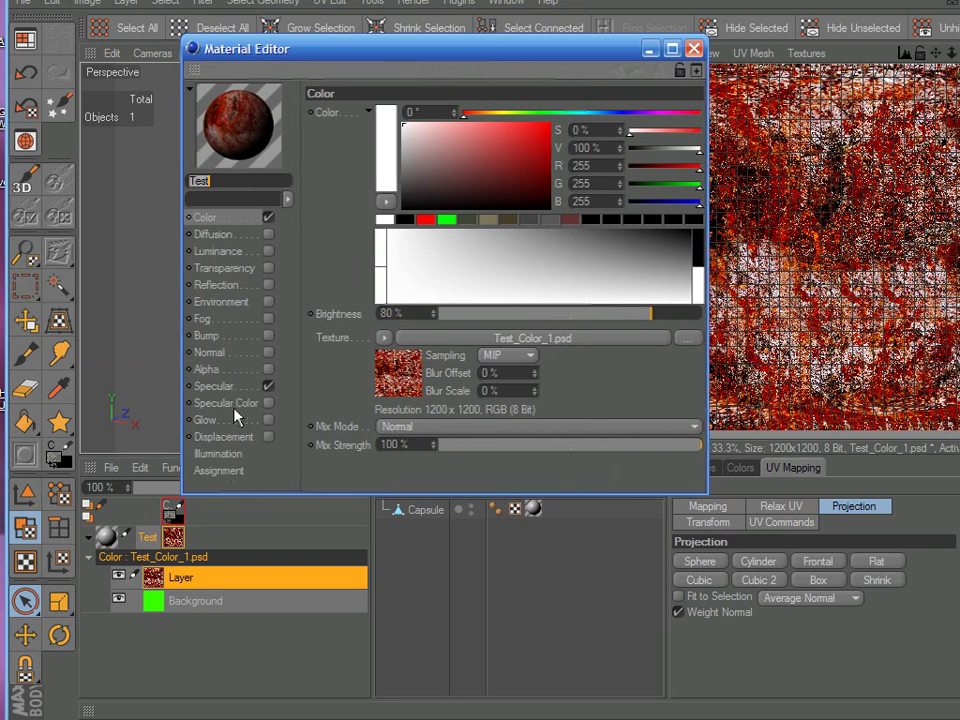
click(222, 455)
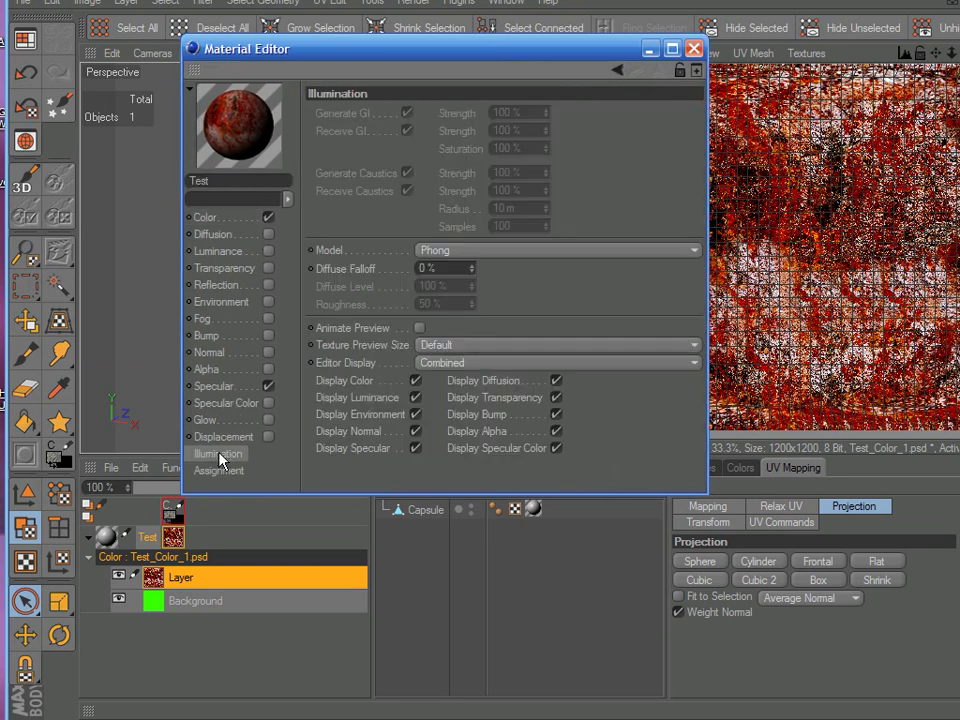
click(440, 346)
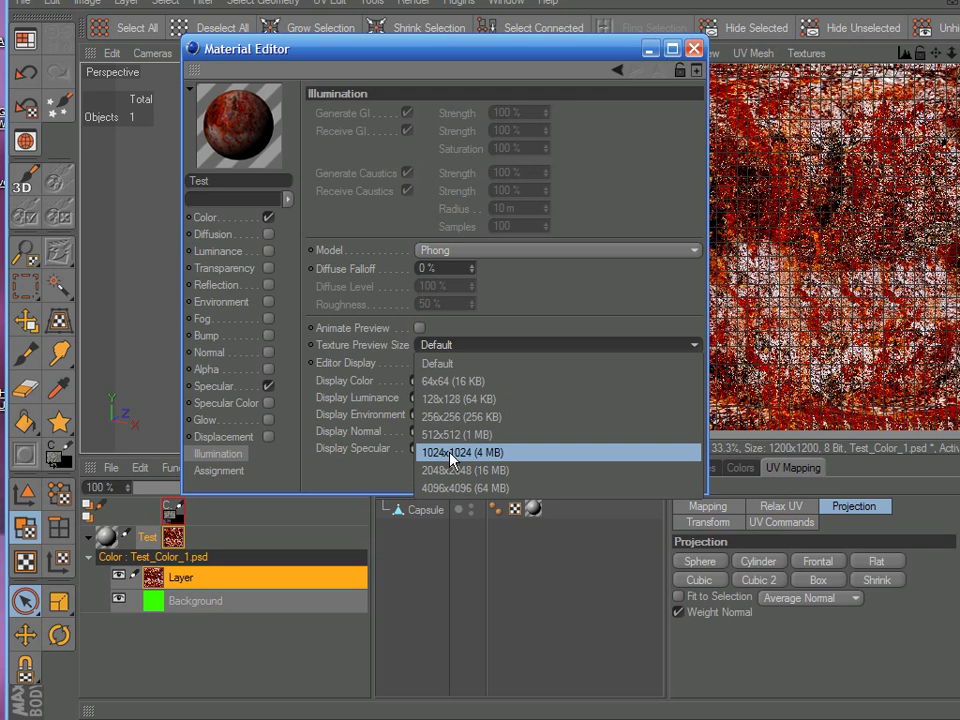
click(451, 459)
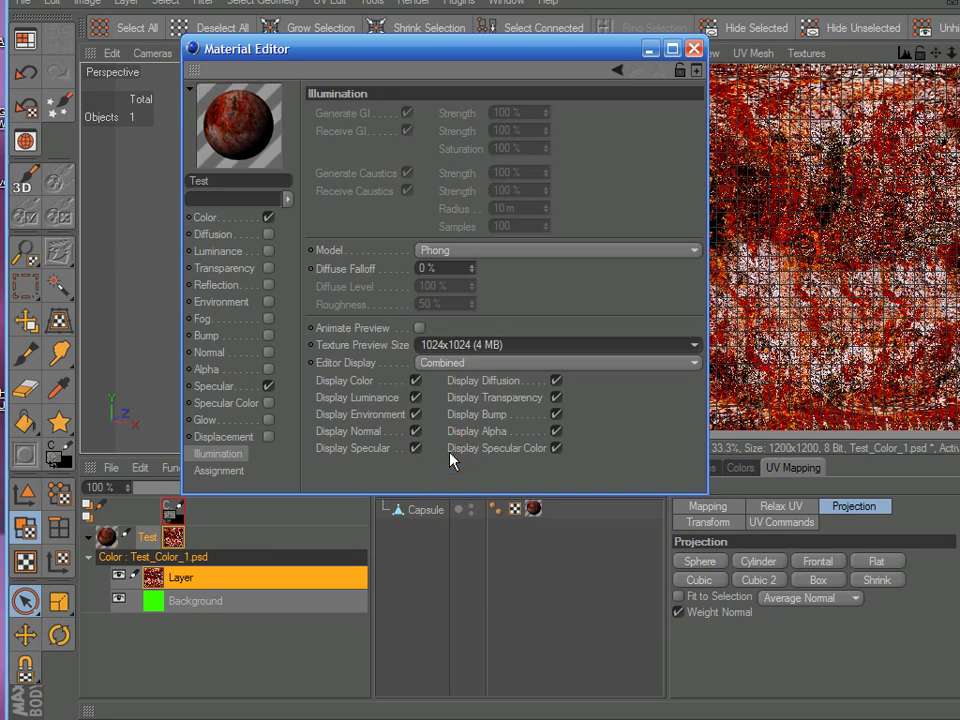
click(694, 50)
click(501, 246)
click(171, 356)
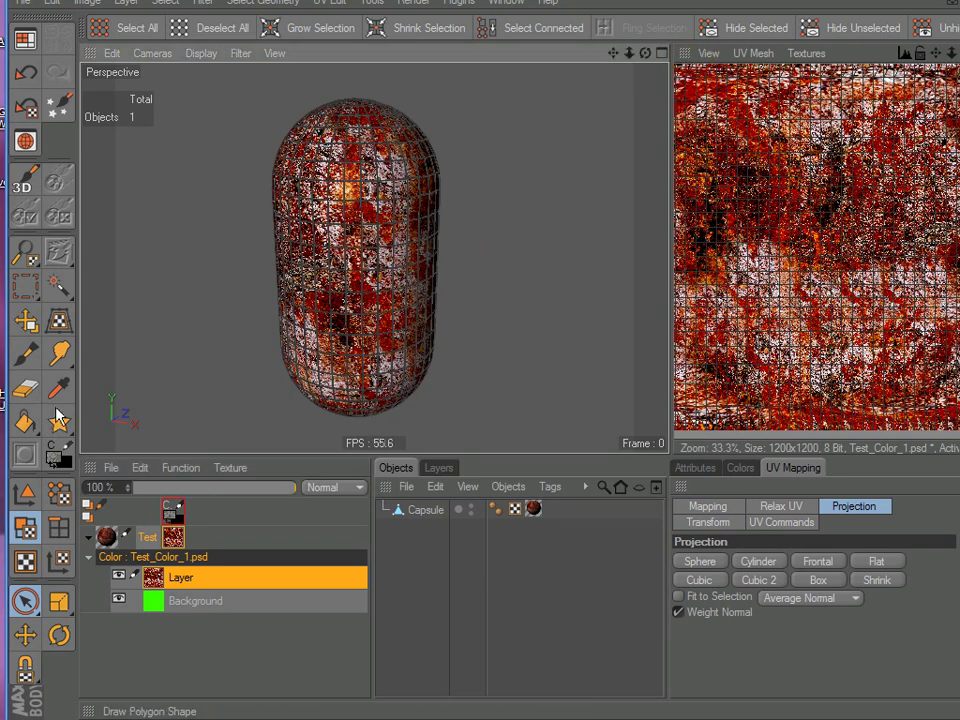
Review the Test material's texture preview size options, keep 1024x1024 (4 MB), and inspect the capsule's texture up close.
double_click(107, 539)
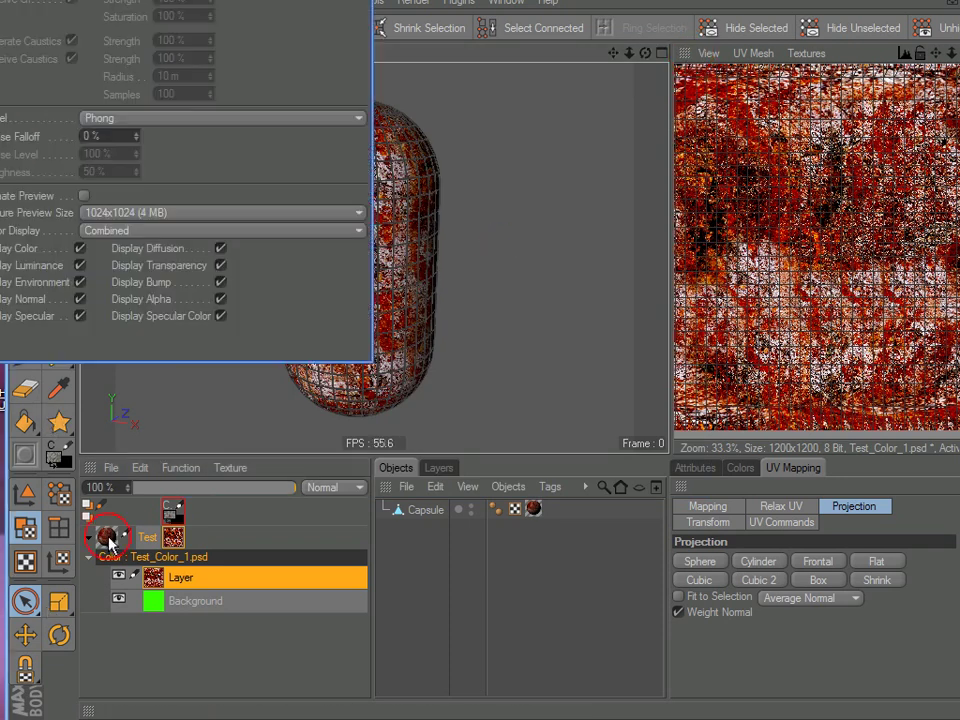
click(133, 214)
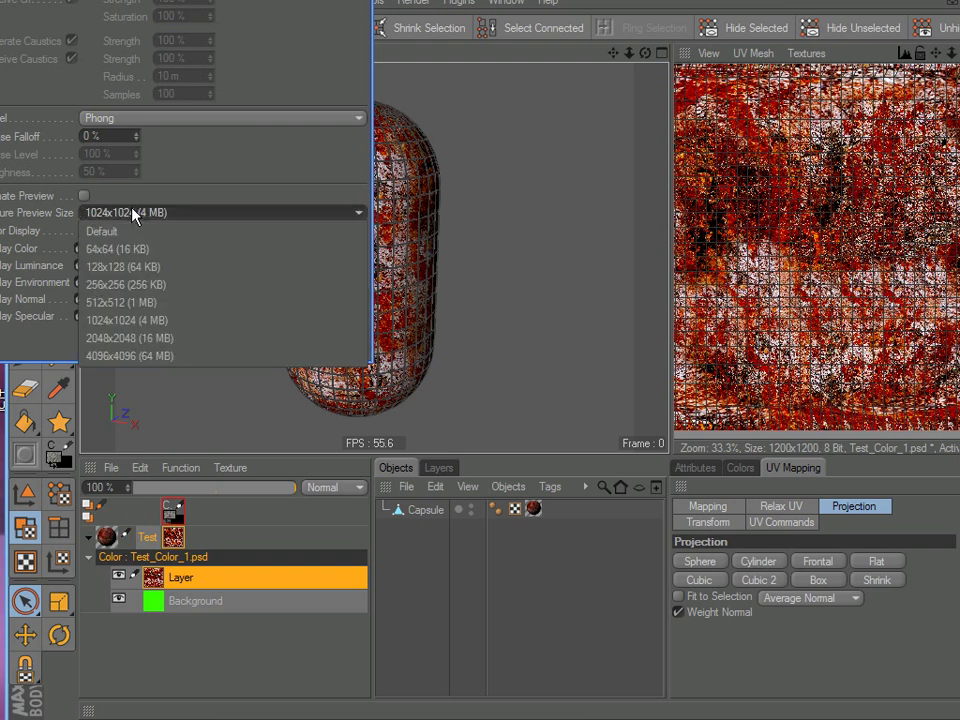
click(146, 318)
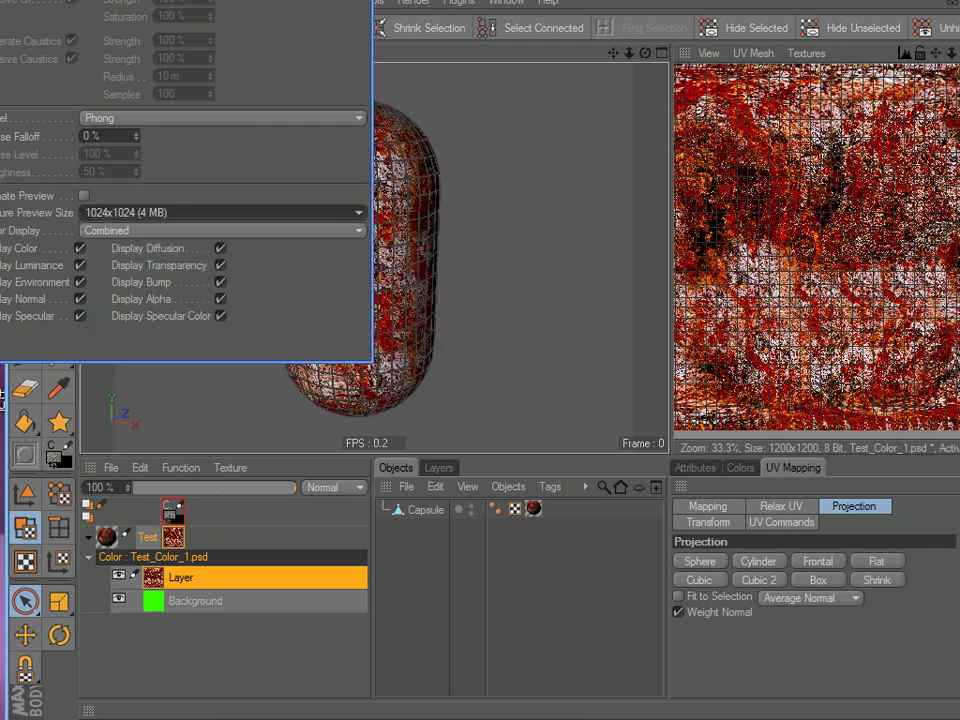
drag(261, 0, 542, 34)
click(637, 33)
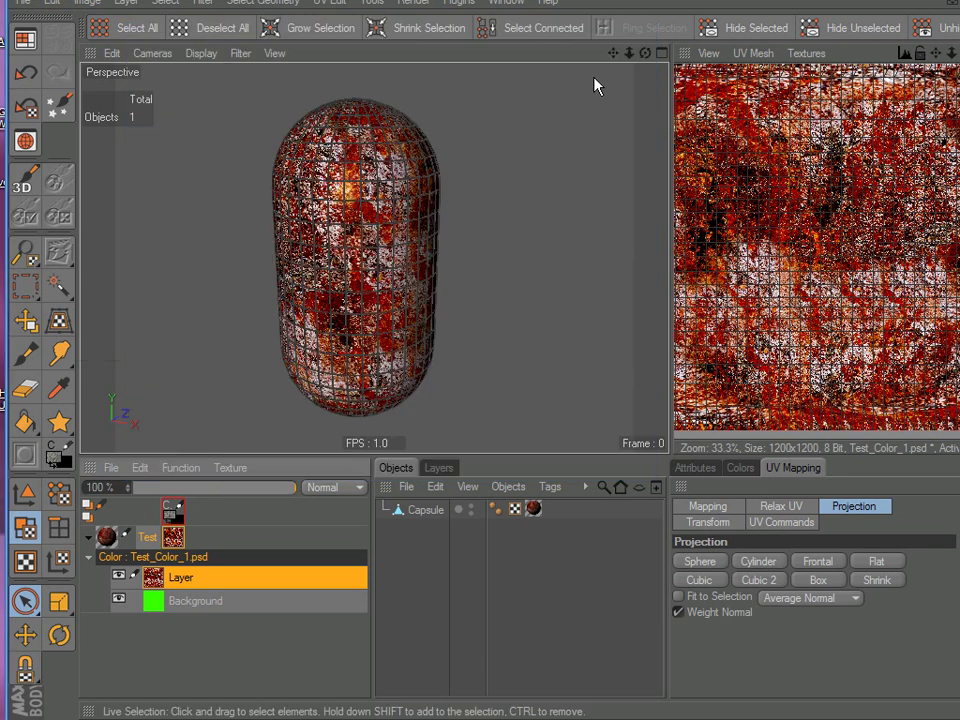
scroll(378, 268, up, 5)
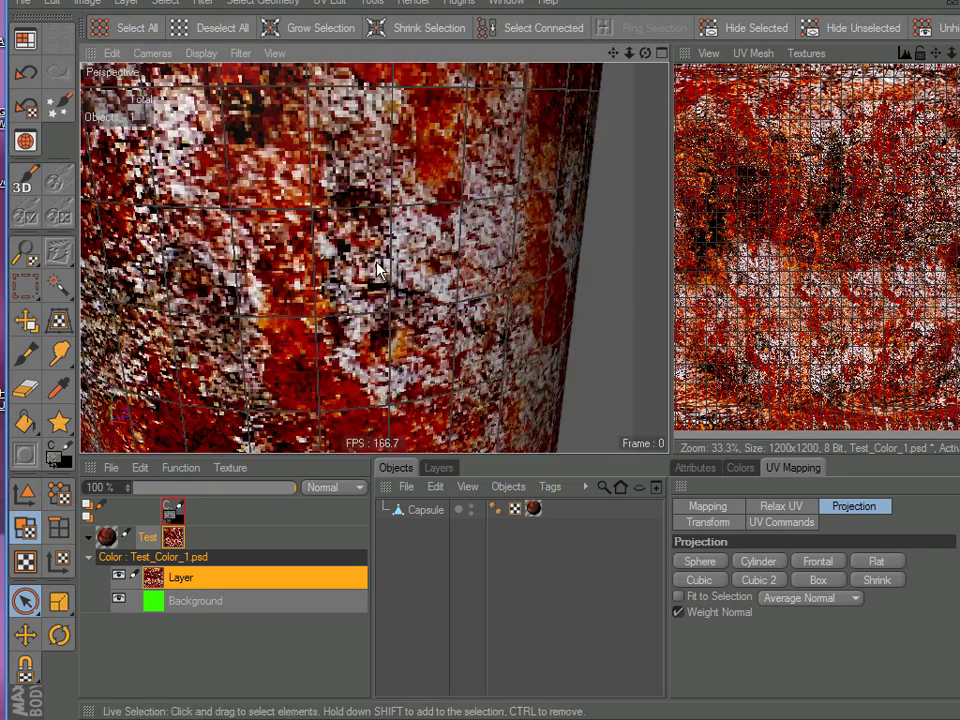
scroll(378, 268, down, 5)
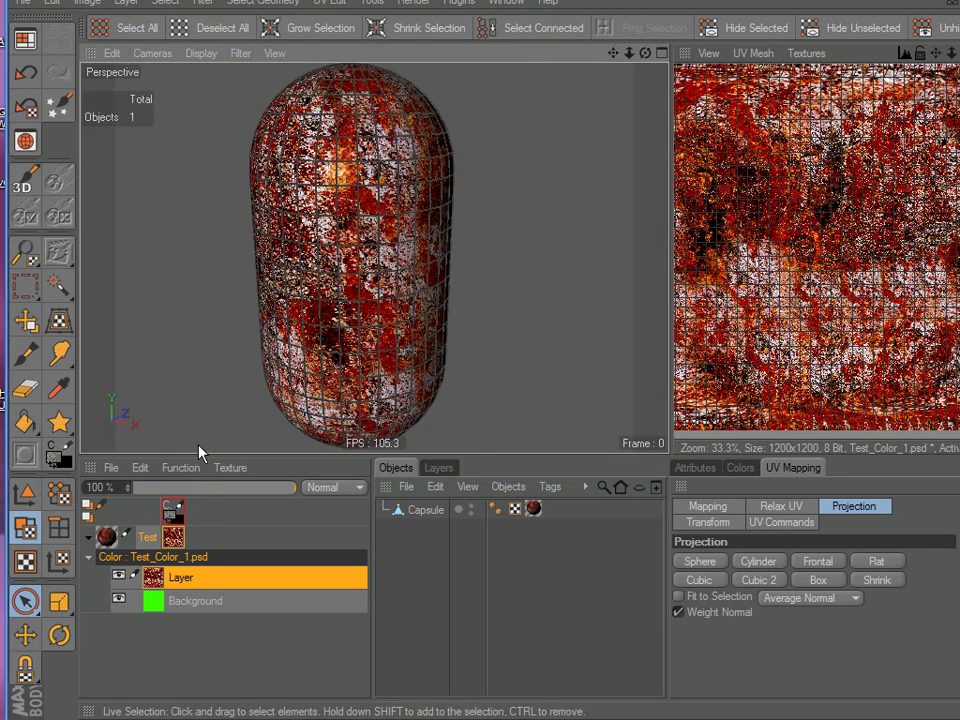
Compare the capsule's texture display with the Eyedropper tool active and in polygon mode with Live Selection.
click(59, 388)
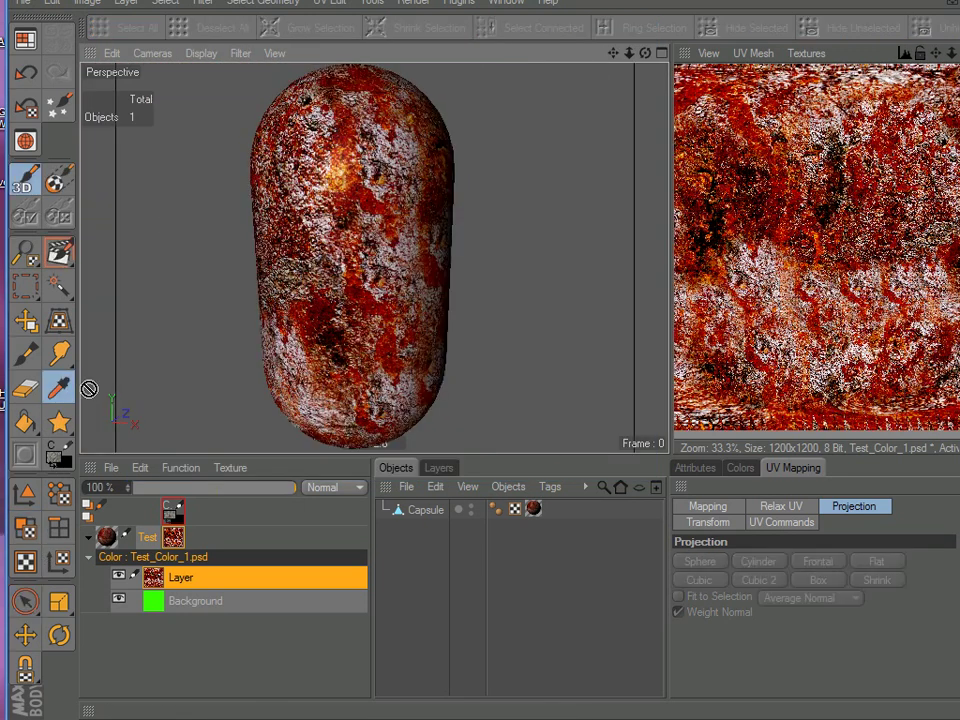
click(24, 526)
click(529, 317)
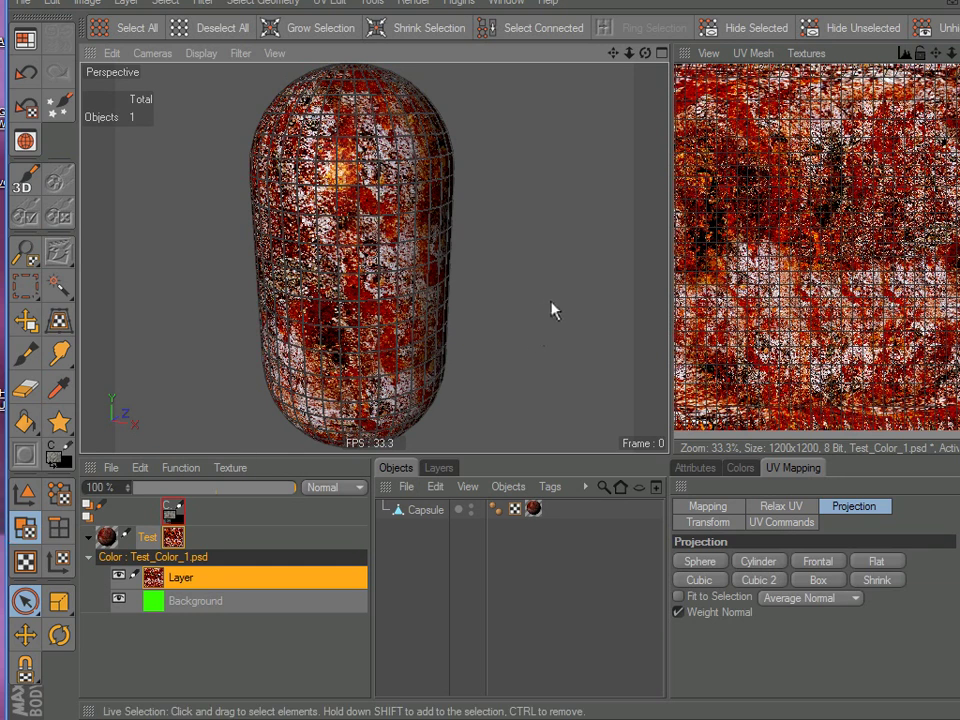
drag(9, 497, 1, 497)
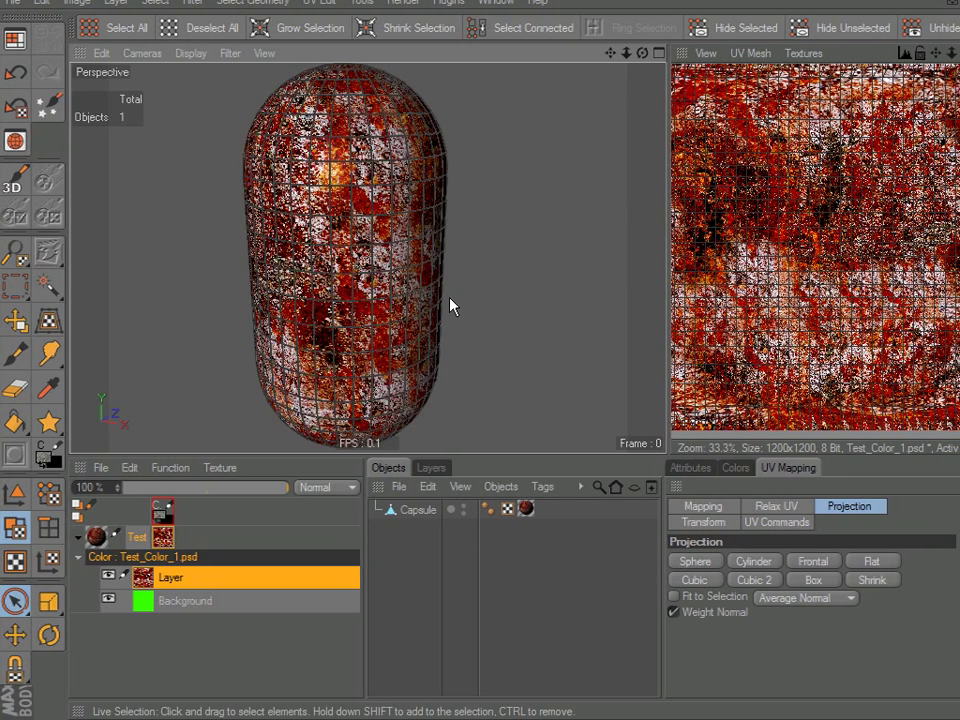